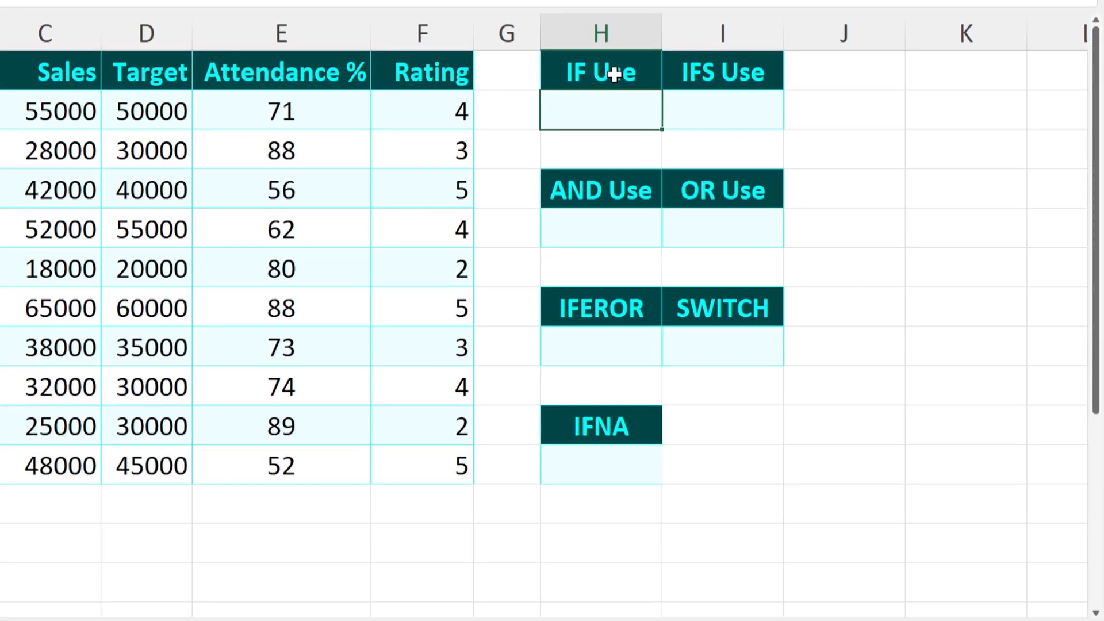
Step: Examine the function headings in columns H and I, from IF Use through IFNA
click(733, 178)
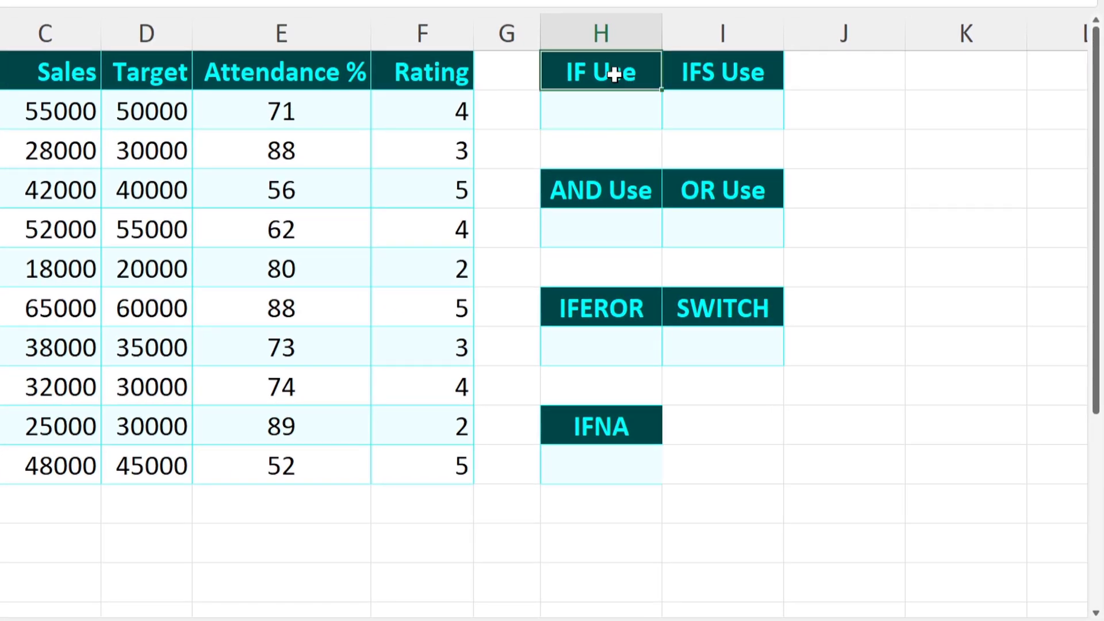
key(Right)
click(582, 218)
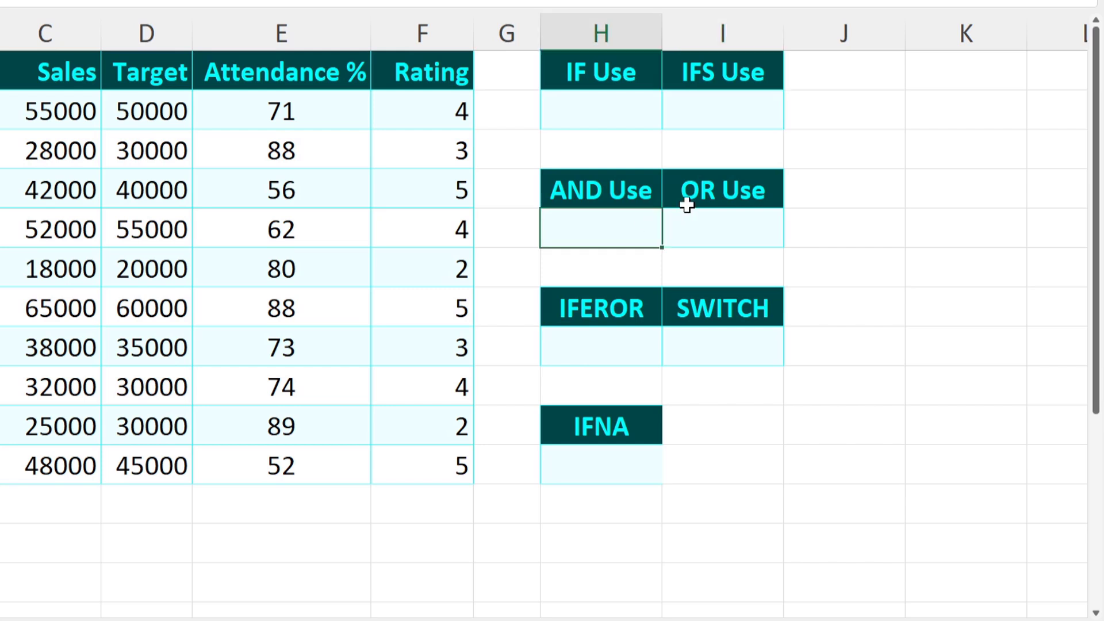
click(715, 188)
click(608, 315)
click(723, 314)
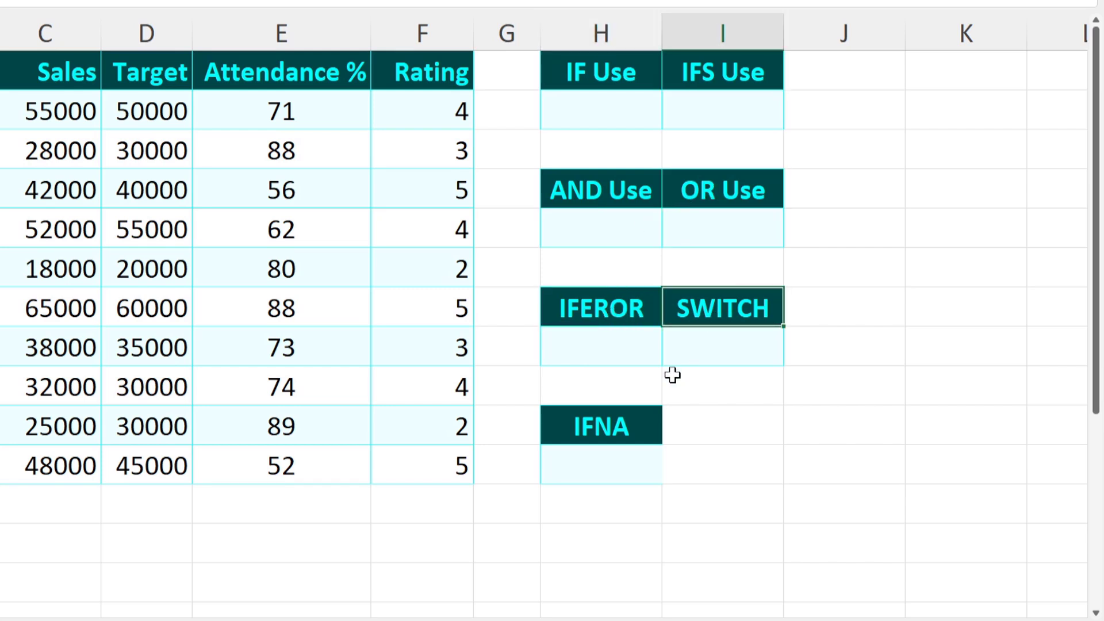
click(627, 436)
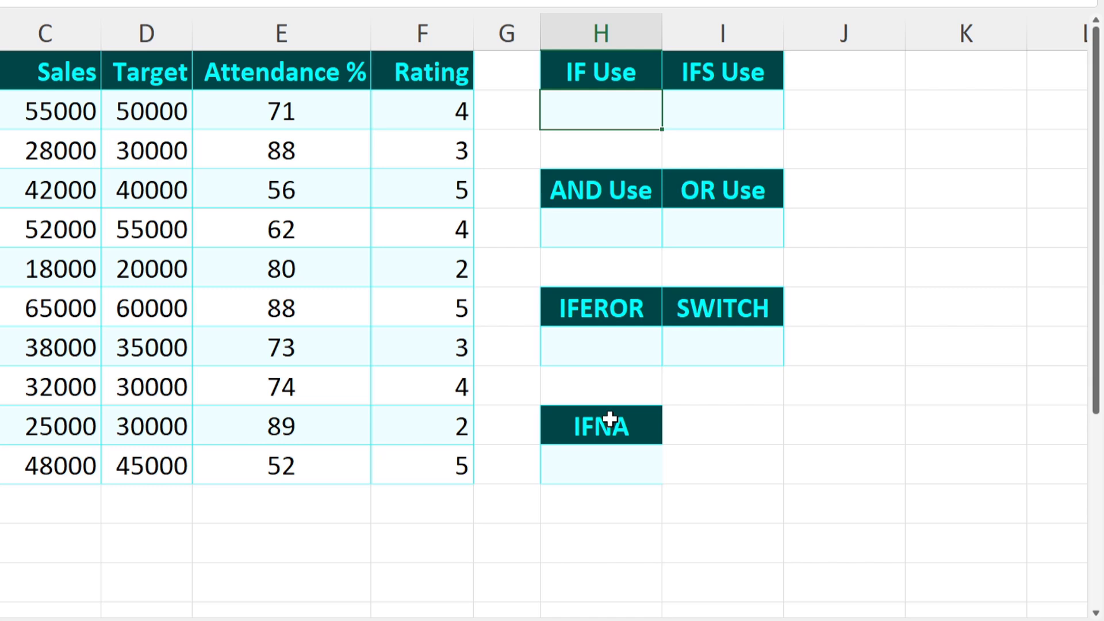
click(611, 418)
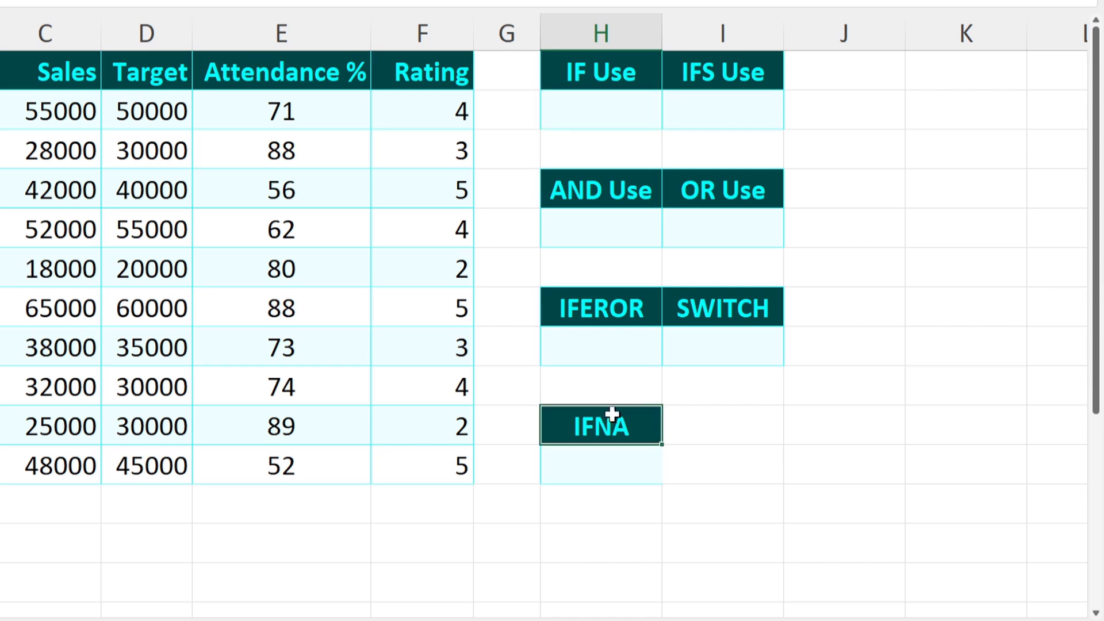
Step: Start an IF formula in H2 that tests whether the attendance in E2 is at least 75
click(623, 108)
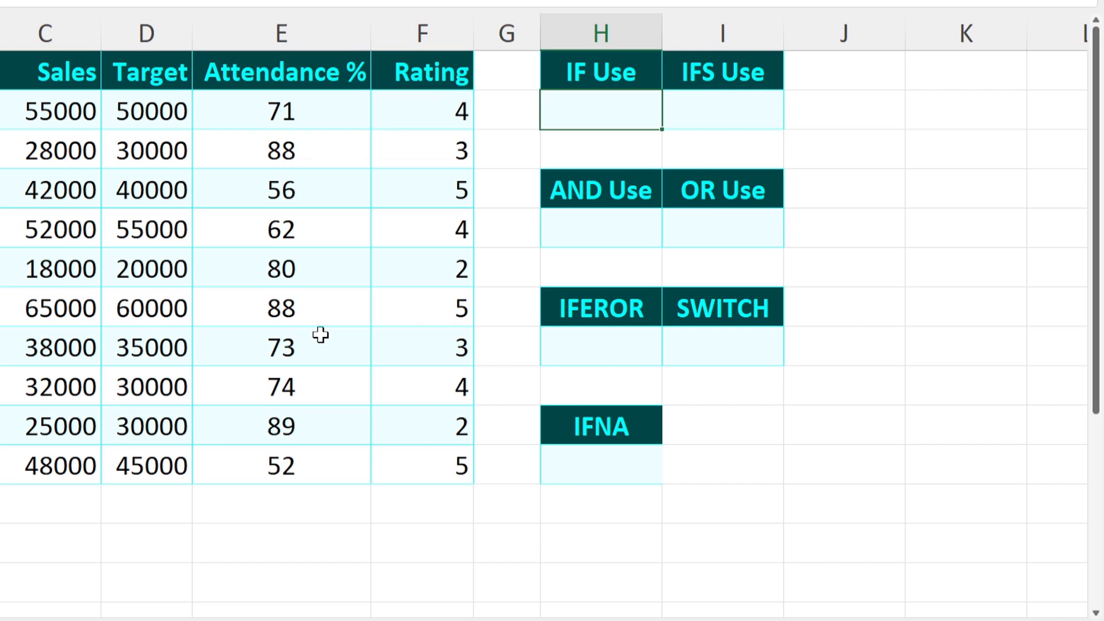
text(=IF)
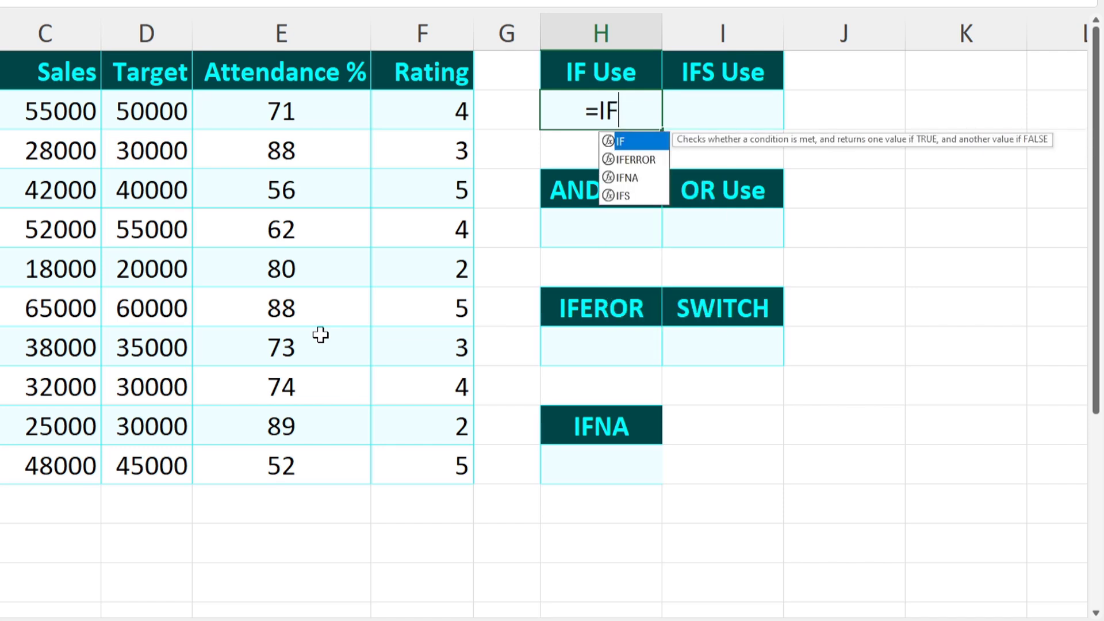
text(()
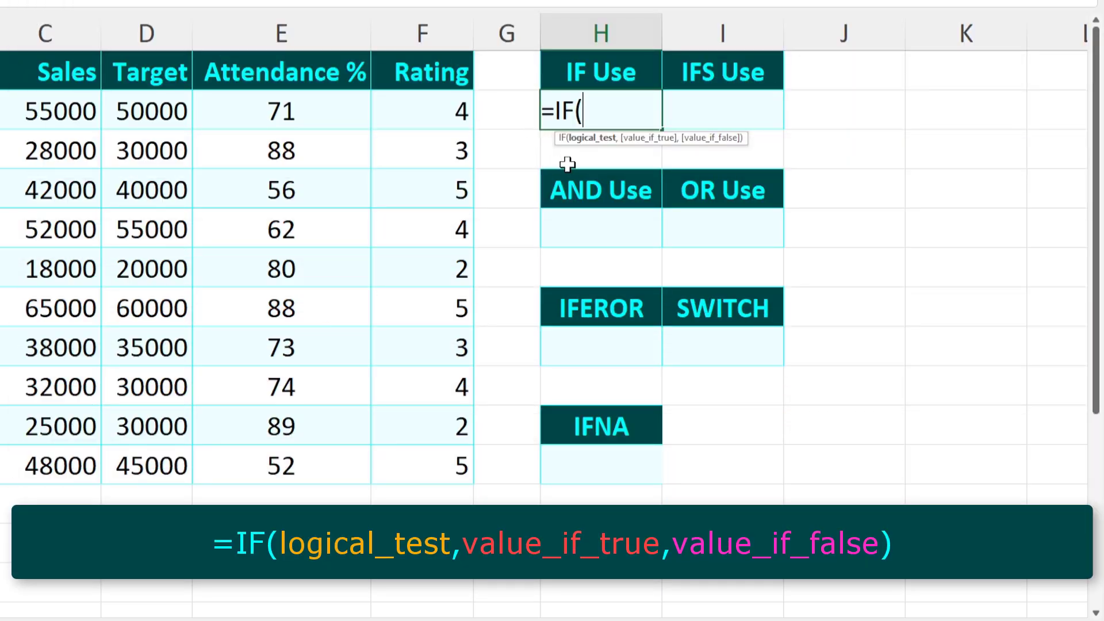
drag(557, 138, 553, 145)
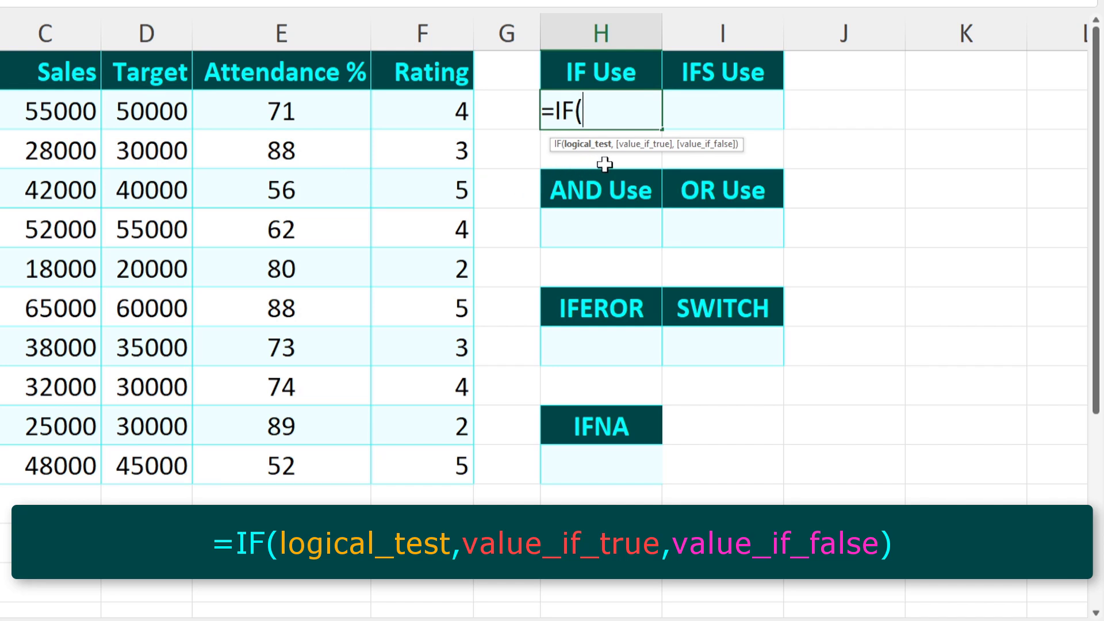
click(292, 112)
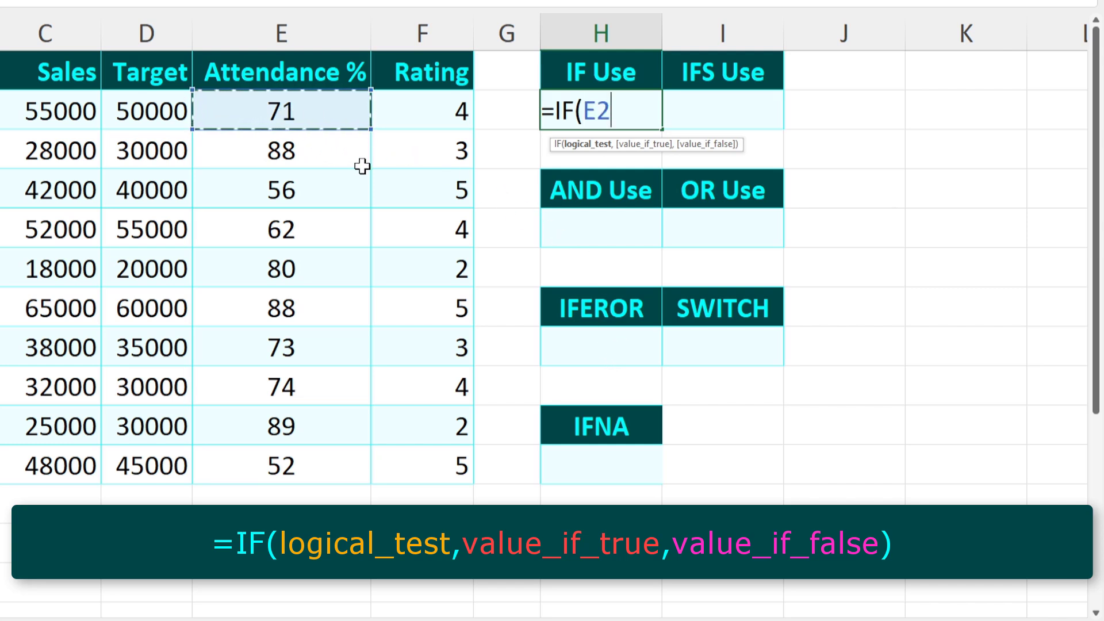
text(>)
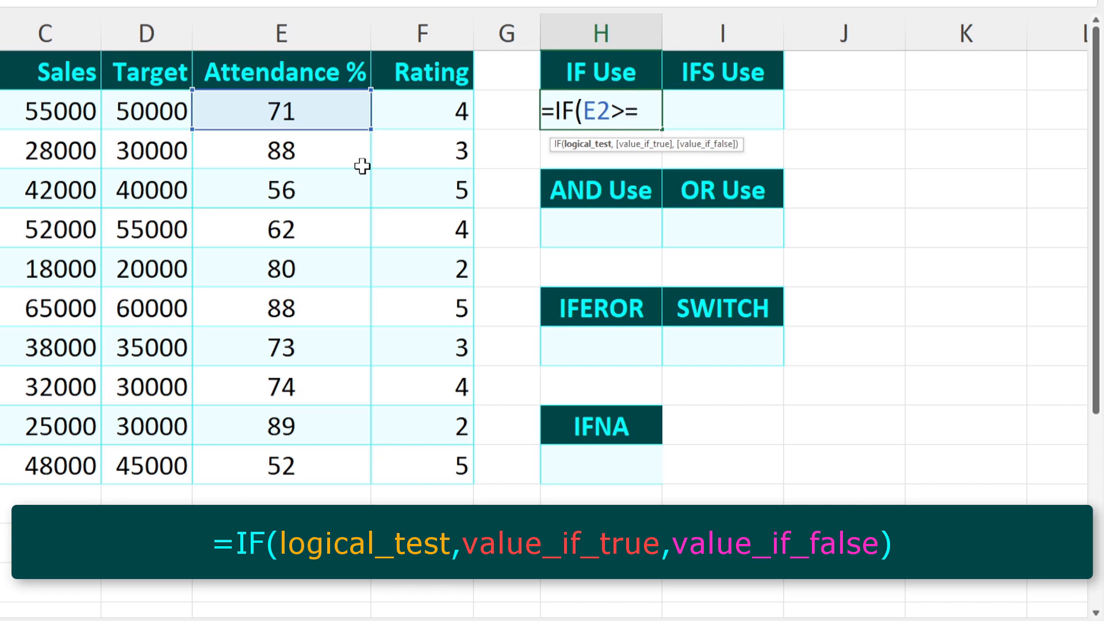
text(=75)
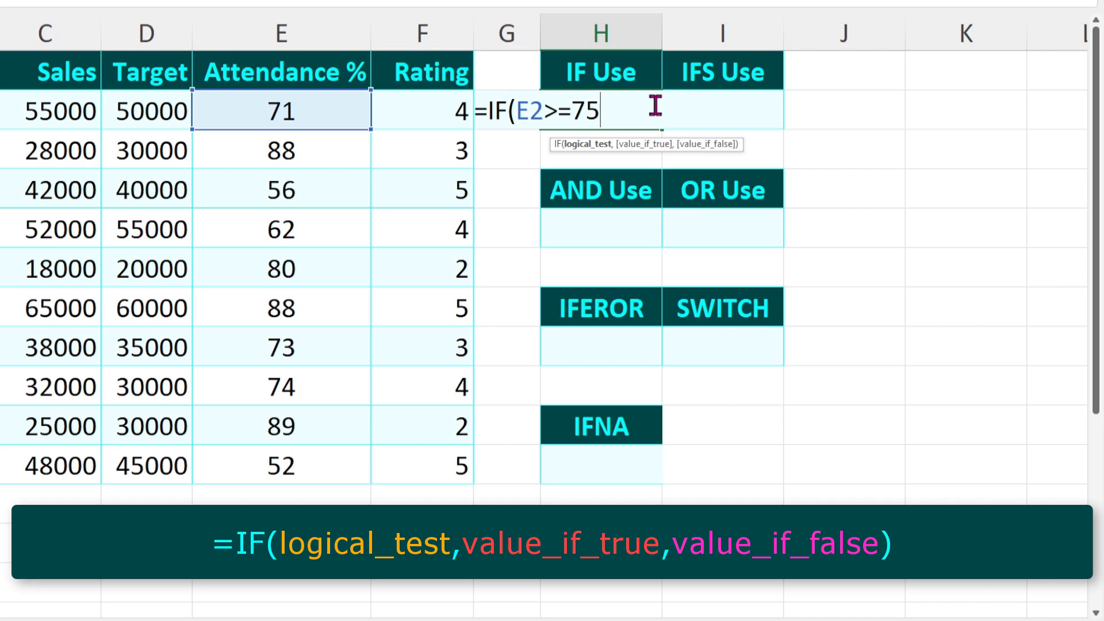
Step: Add "GOOD ATTENDANCE" as the value if true in the H2 IF formula
text(,)
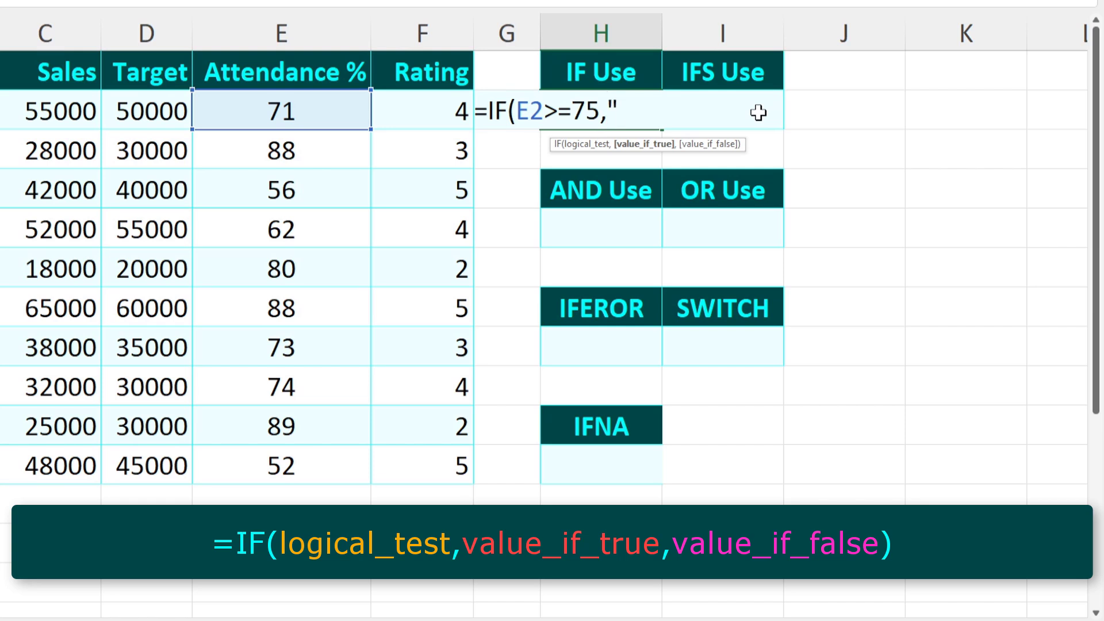
text(g)
key(BackSpace)
text(GOOD ATTE)
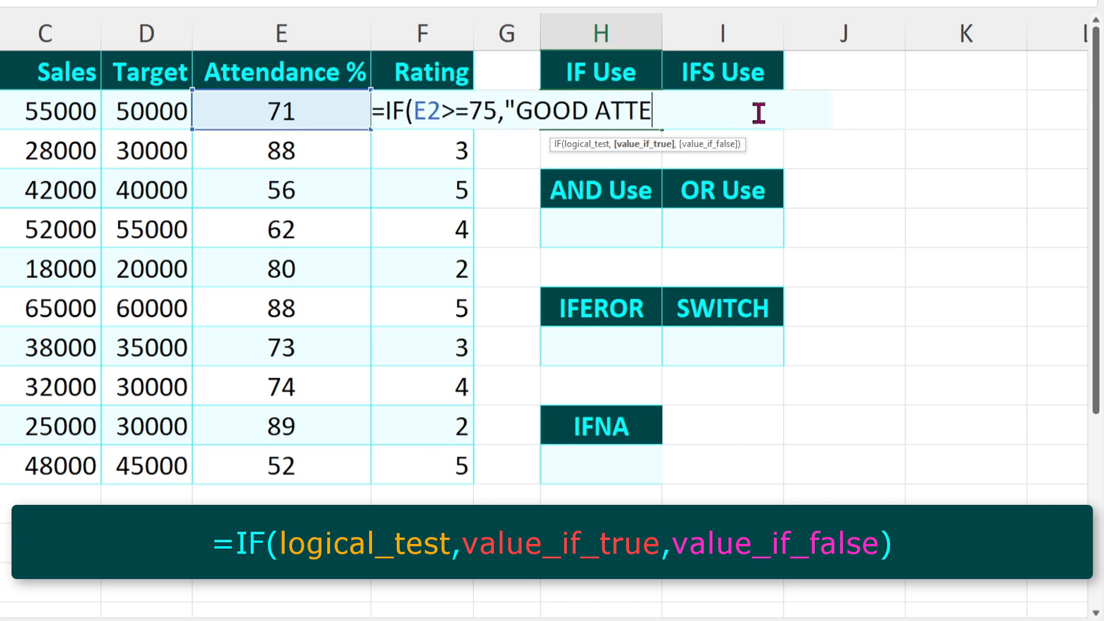
text(NDANCE")
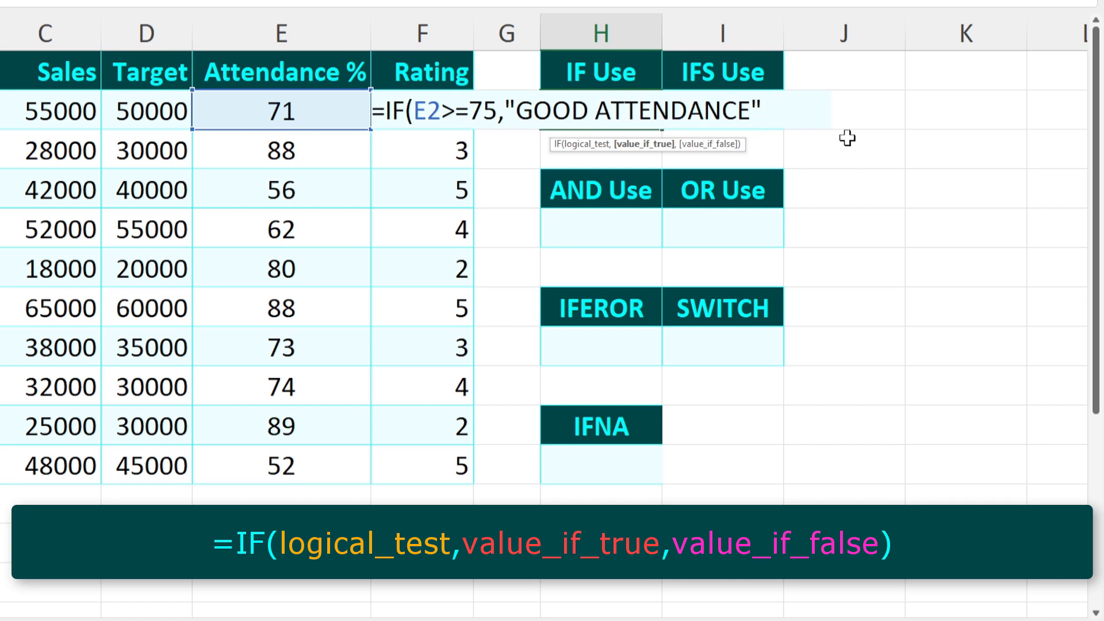
Step: Add "BAD ATTENDANCE" as the value if false and complete the IF formula in H2
text(,)
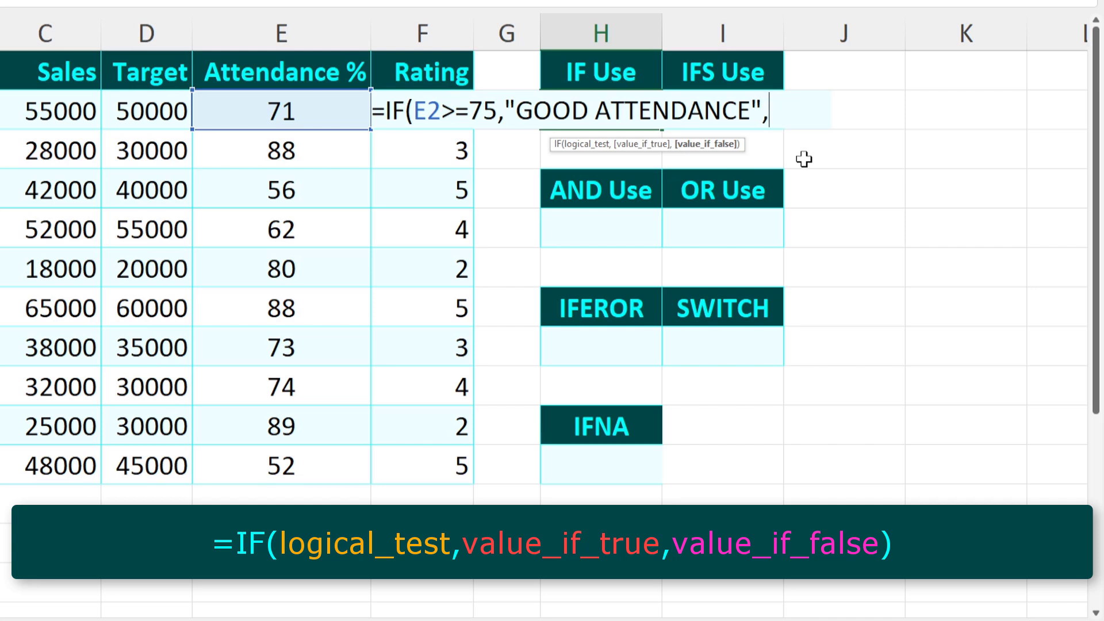
text(")
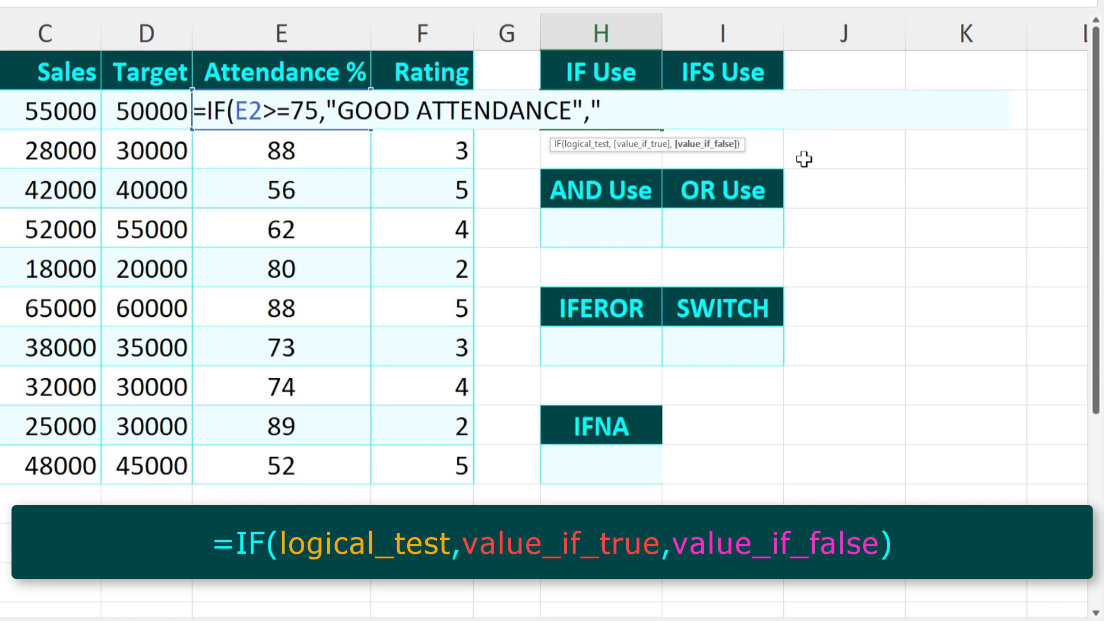
text(BAD ATTEN)
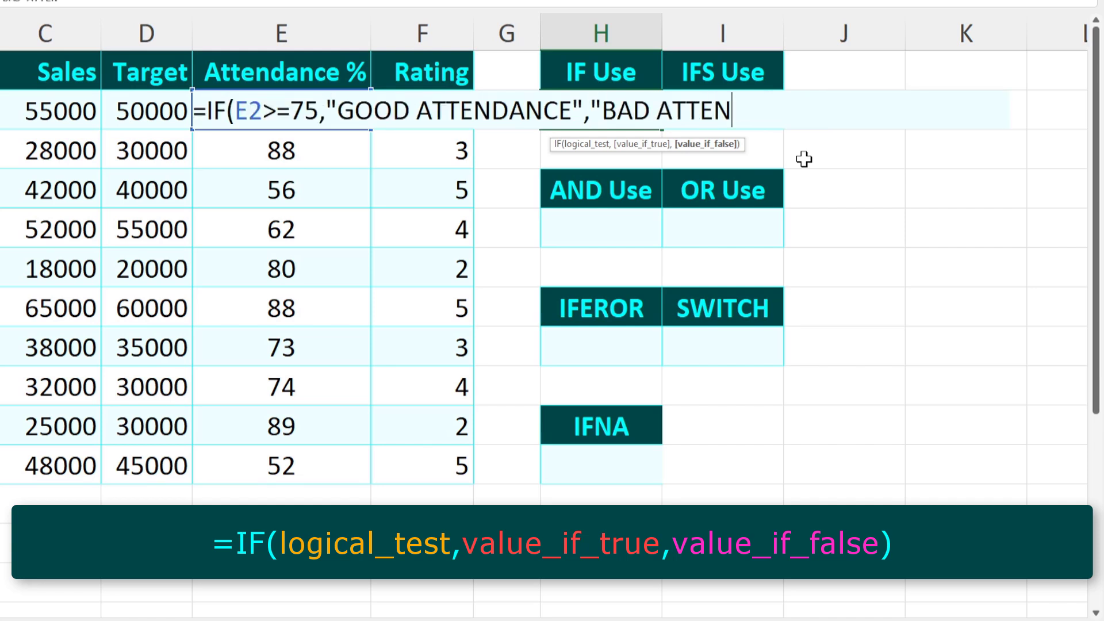
text(DANCE)
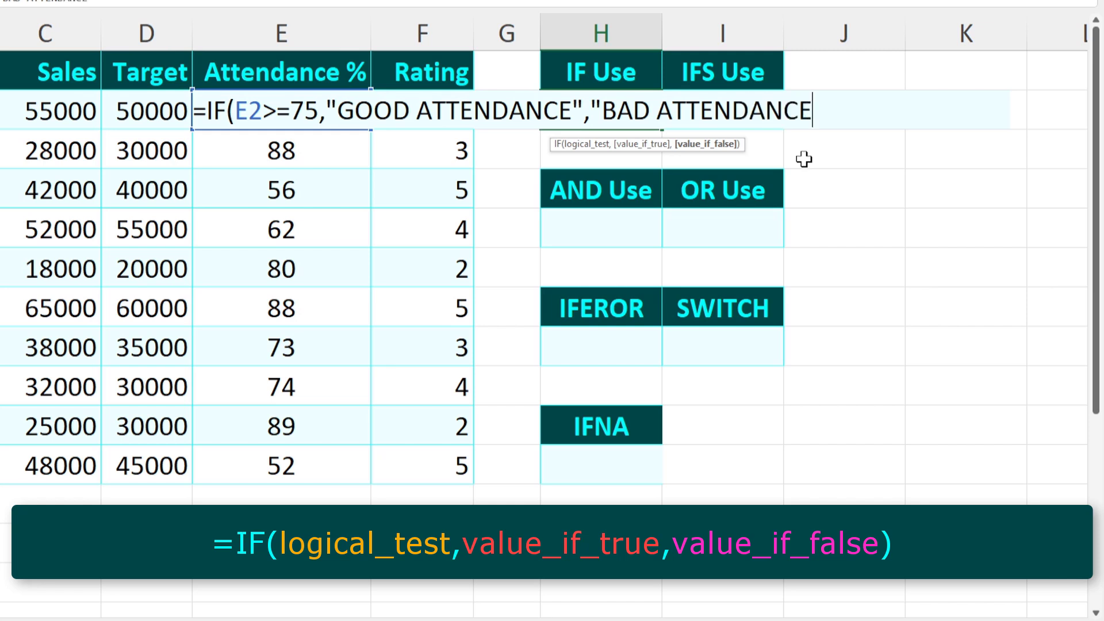
text("))
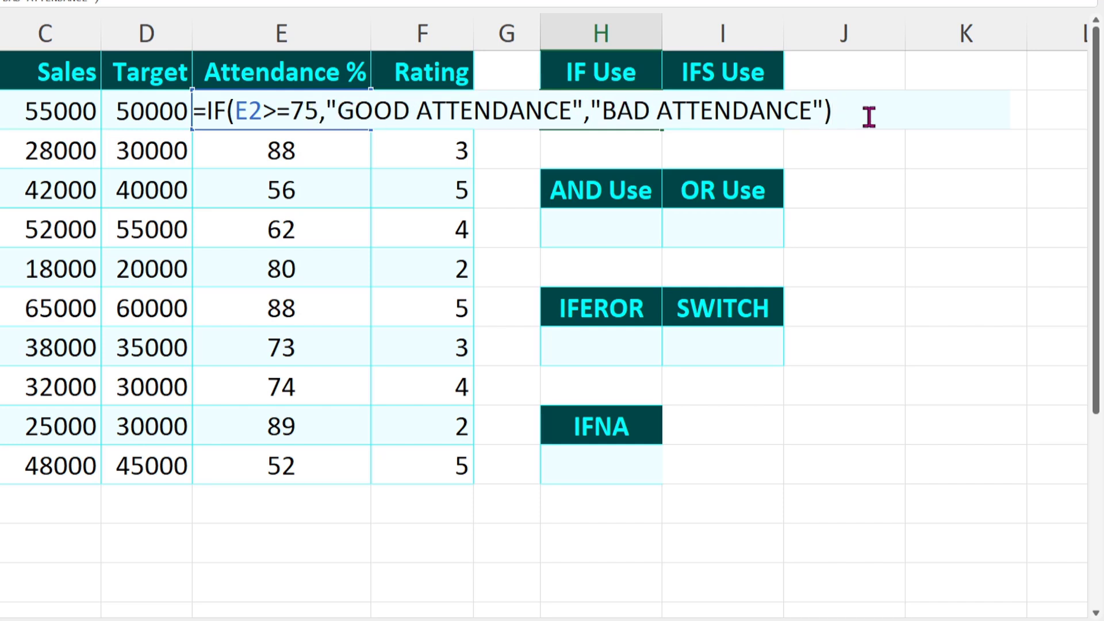
key(Return)
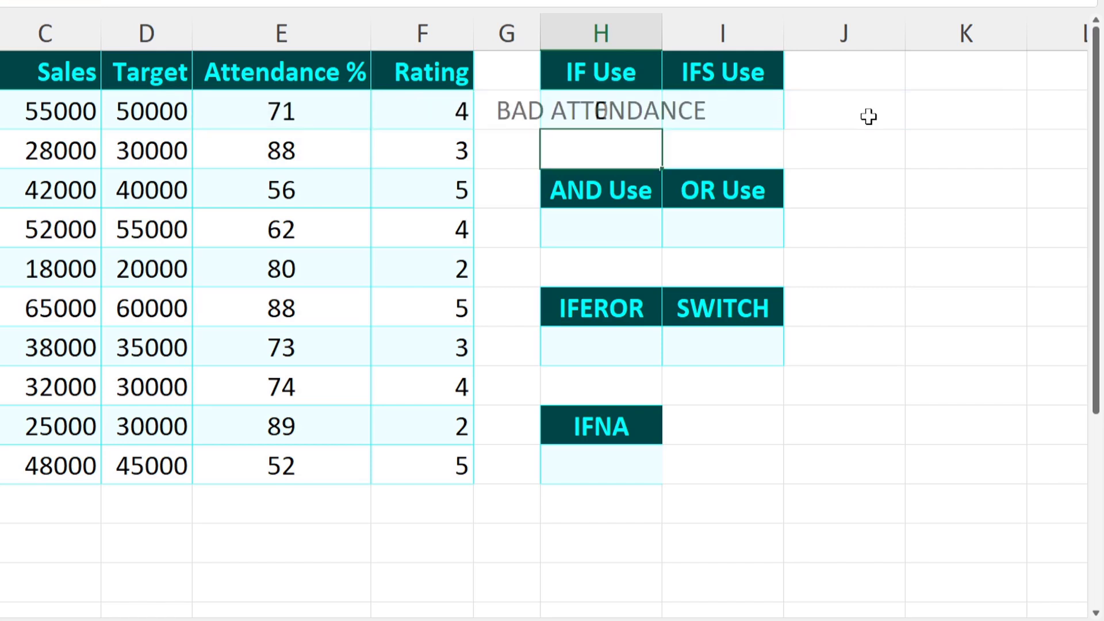
Step: Autofit column H to the IF formula's result
click(616, 110)
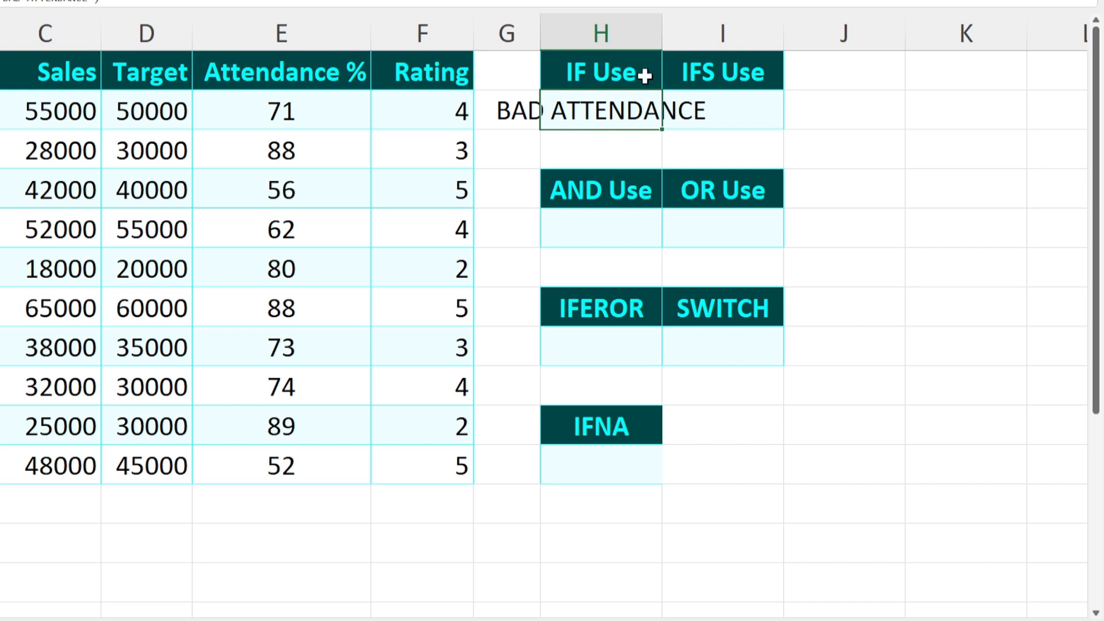
double_click(662, 33)
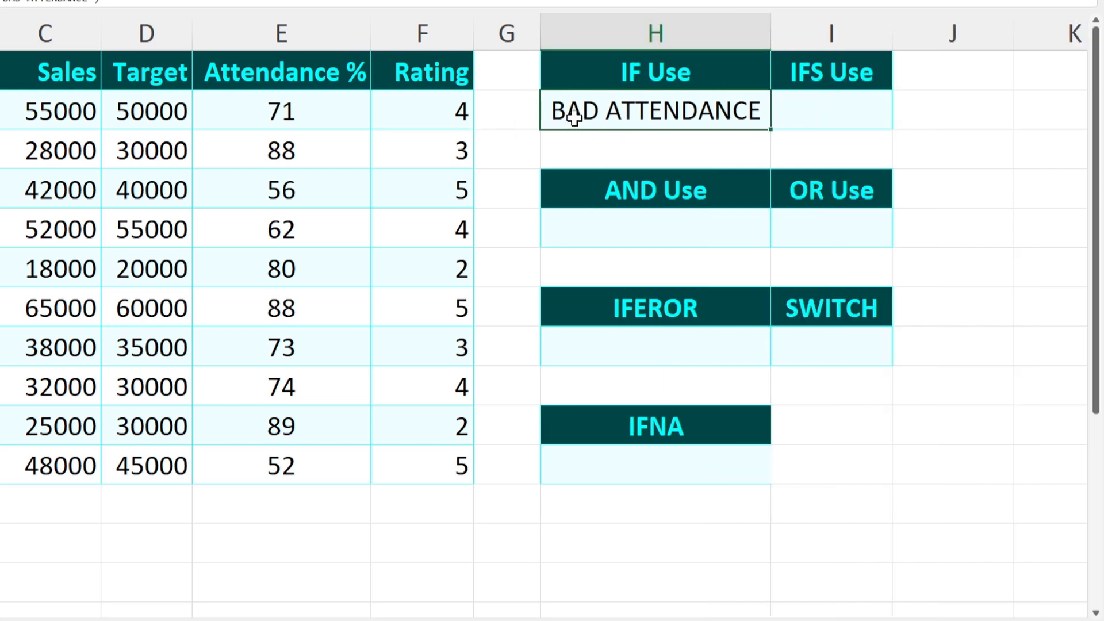
Step: Change the attendance in E2 to 85 and widen column H to 17.86
click(317, 123)
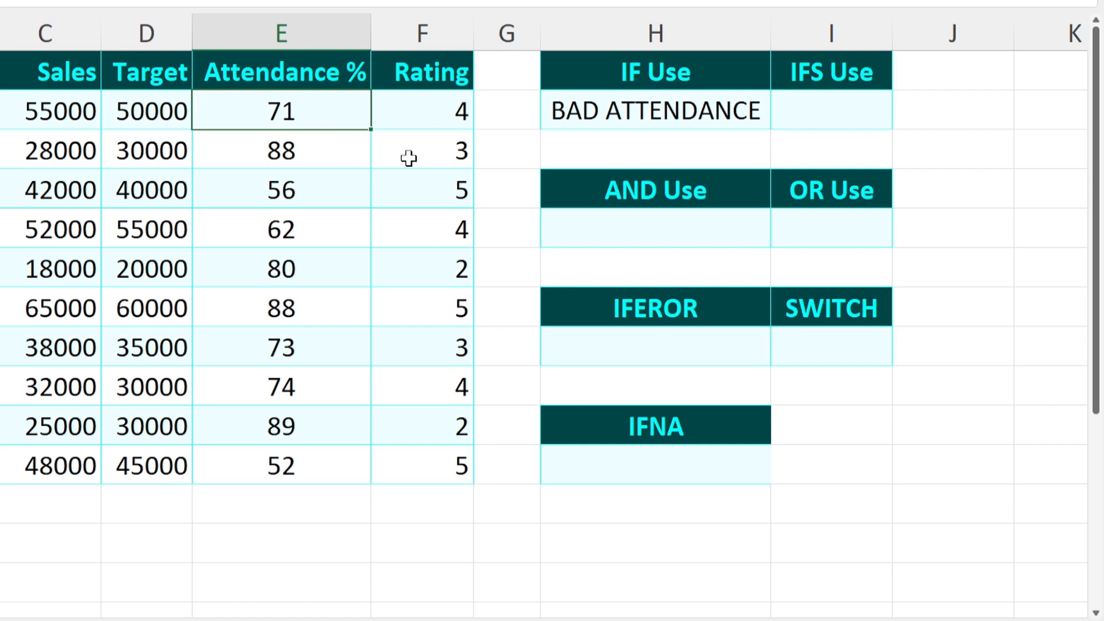
text(85)
key(Return)
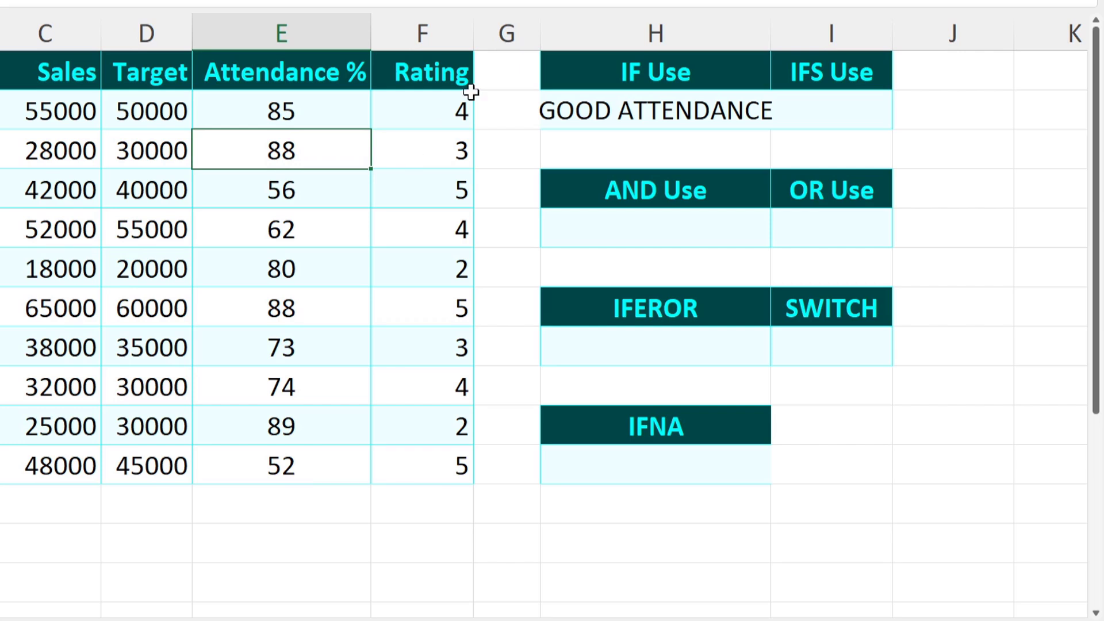
drag(771, 26, 788, 25)
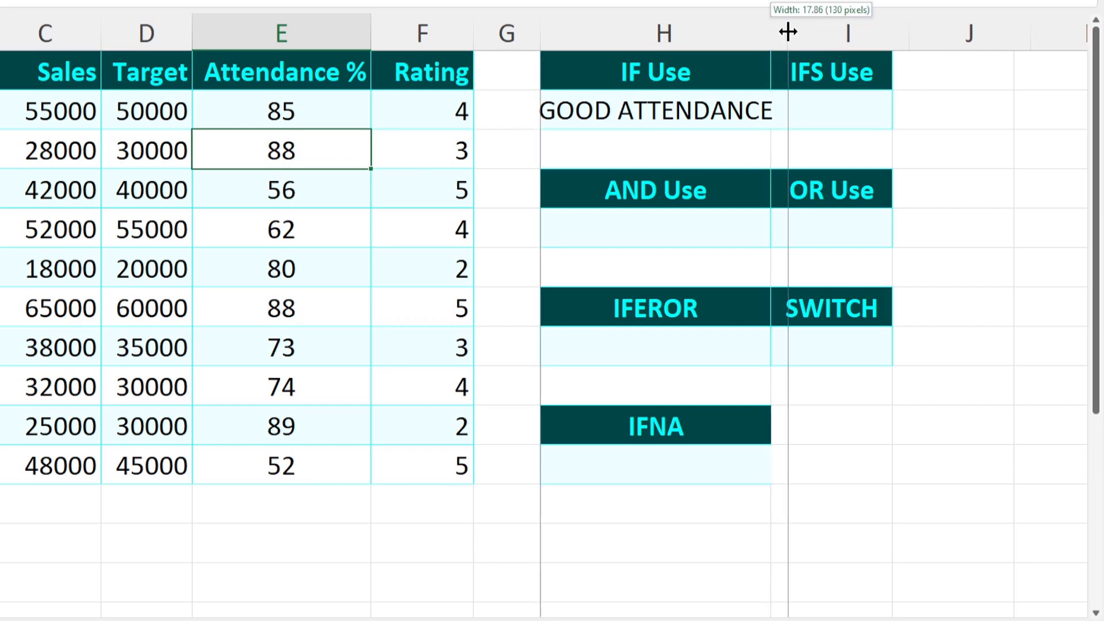
Step: Try filling the IF formula from H2 down to H11, and undo the fill
click(639, 120)
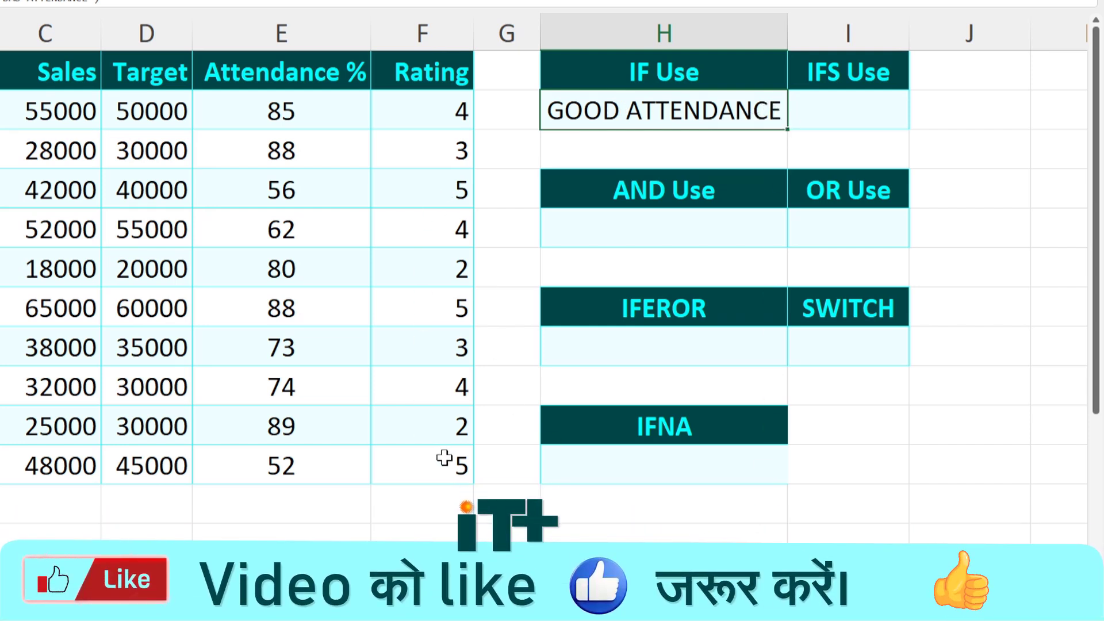
drag(788, 130, 789, 492)
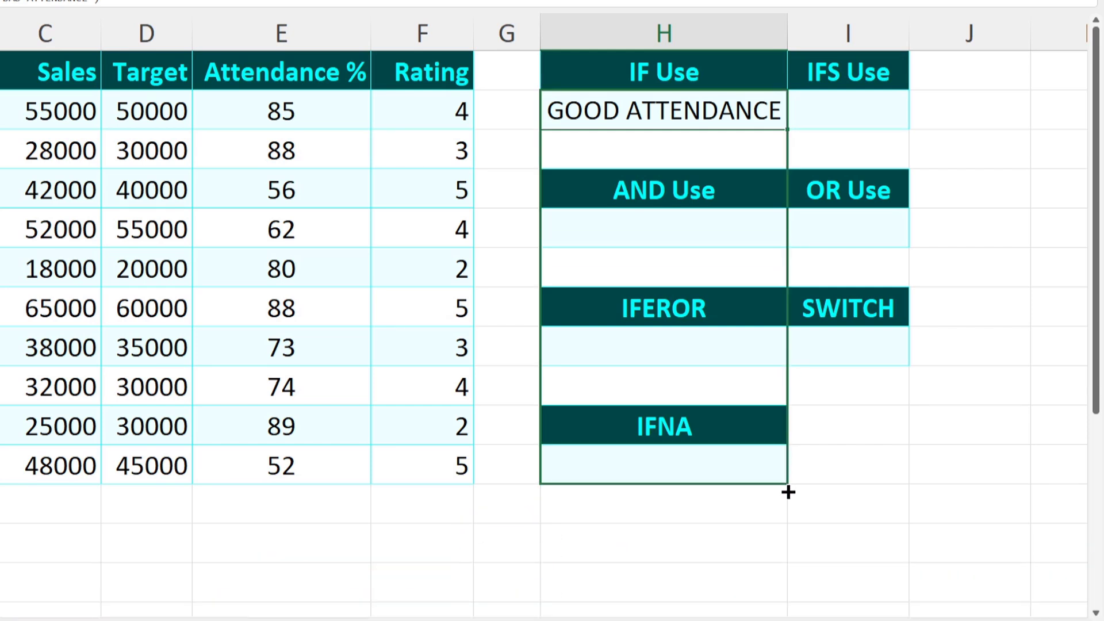
drag(789, 493, 788, 493)
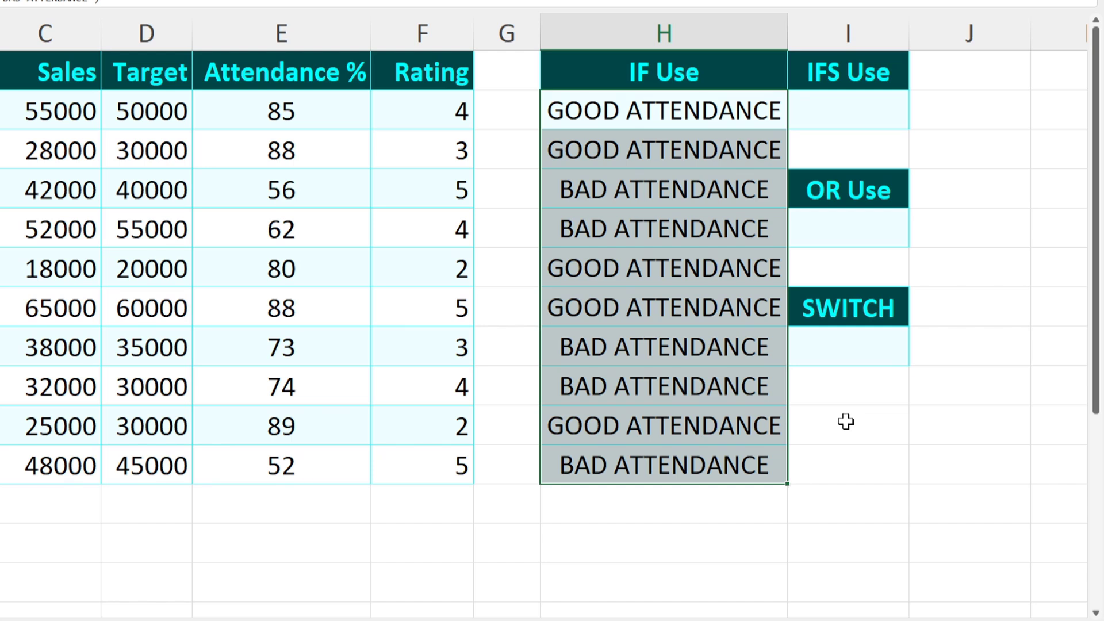
key(ctrl+z)
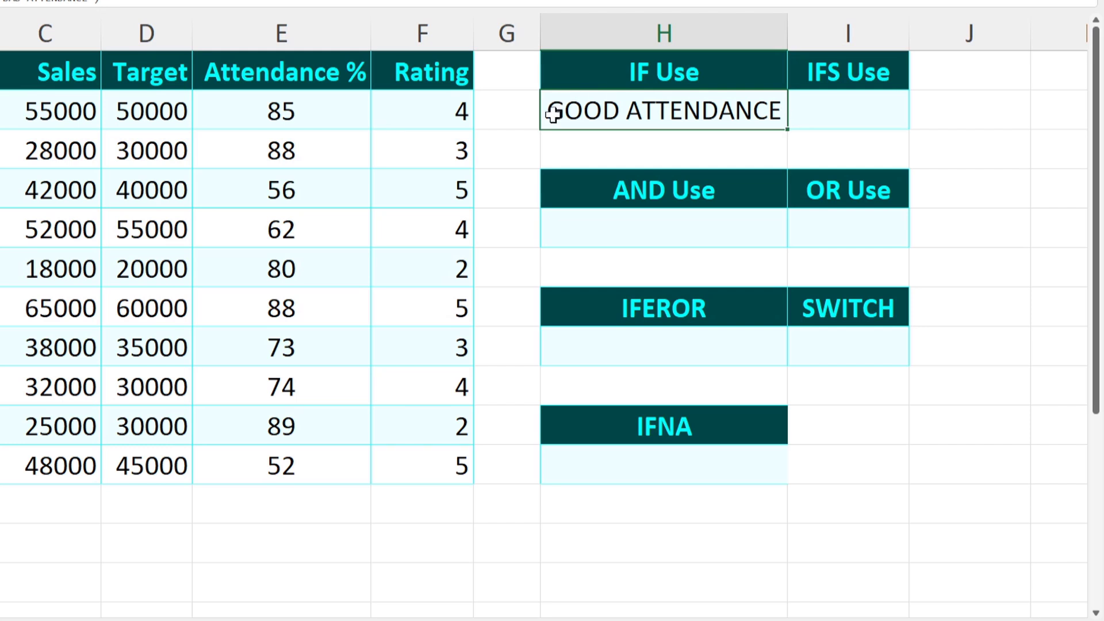
Step: Start an IFS formula in I2 with E2>=75 as the first logical test
click(834, 116)
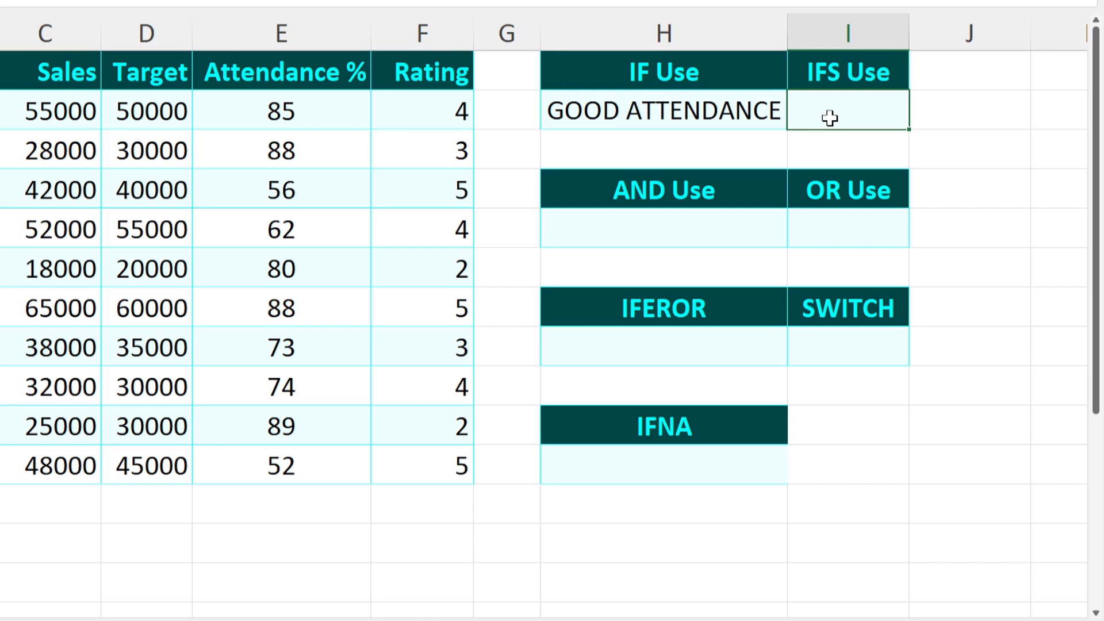
text(=IFS)
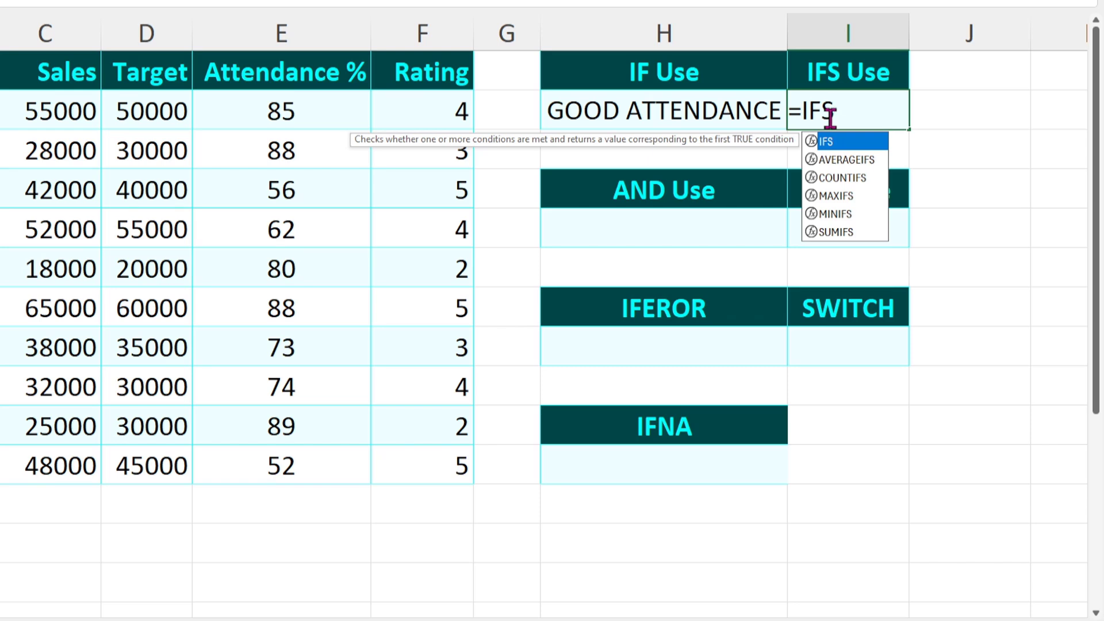
text(()
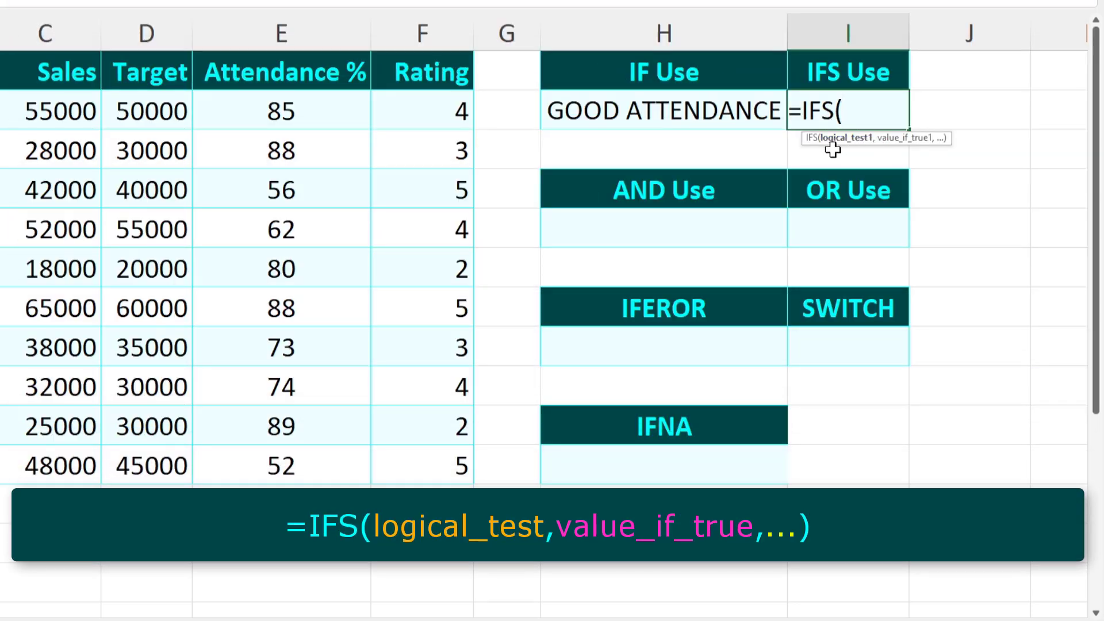
click(287, 112)
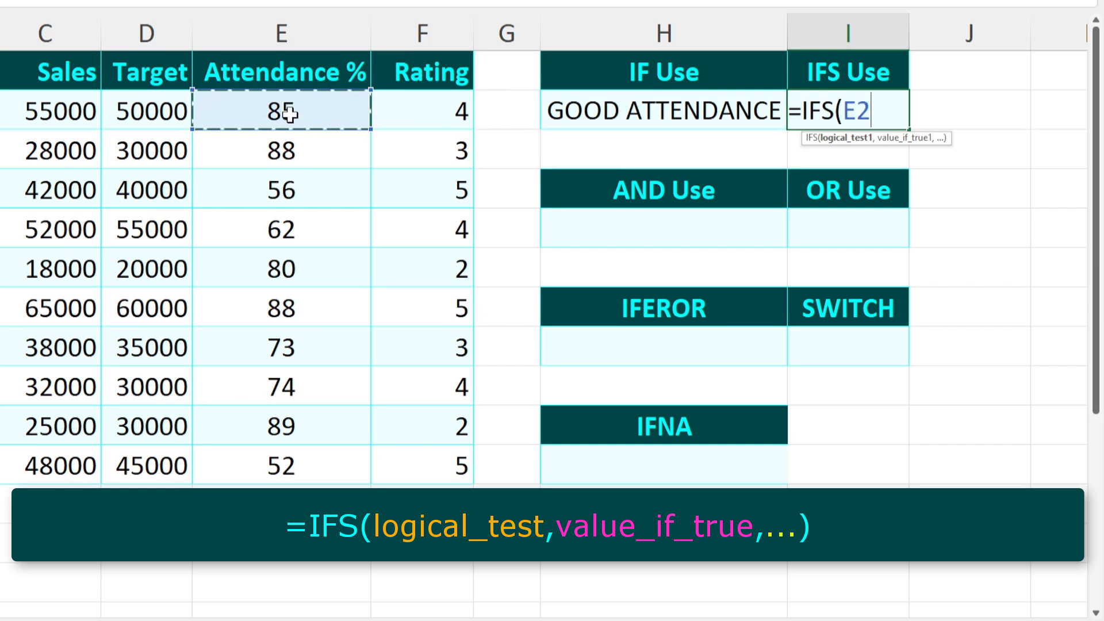
text(>)
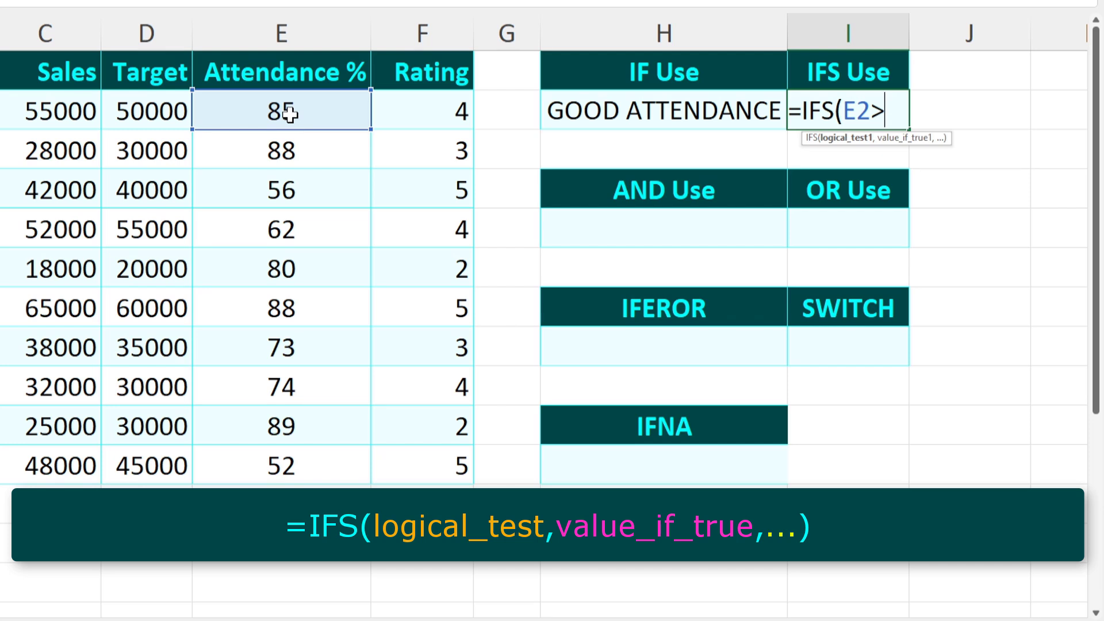
text(=75)
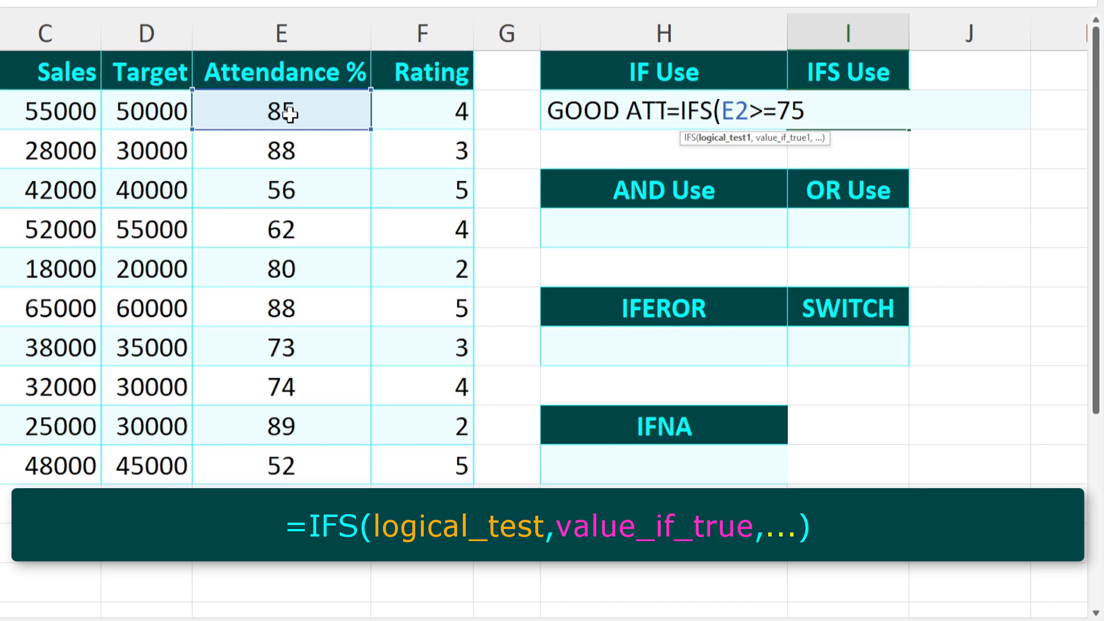
text(,)
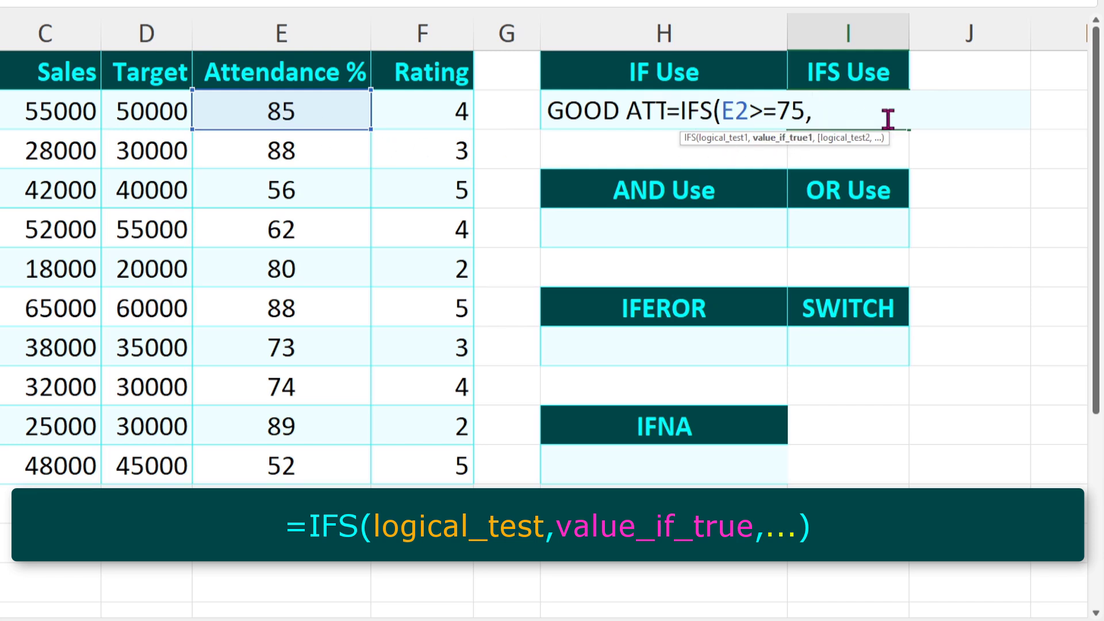
Step: Enter "GOOD" as the value returned by the first test of the IFS formula
text("g)
key(BackSpace)
text(G)
key(BackSpace)
key(BackSpace)
text("GOOD)
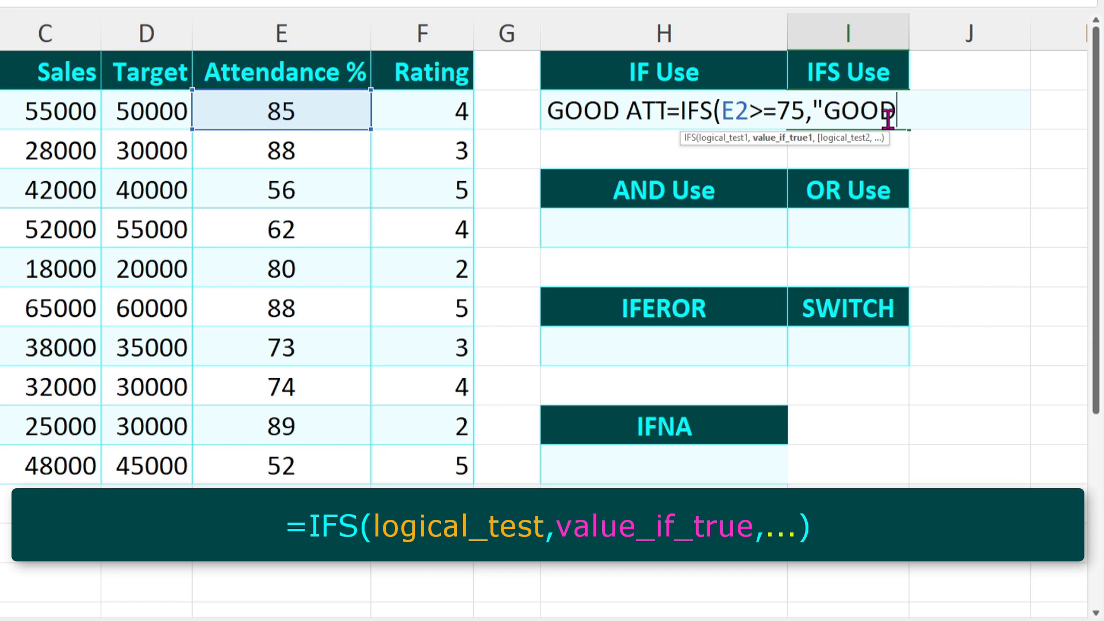
text(",)
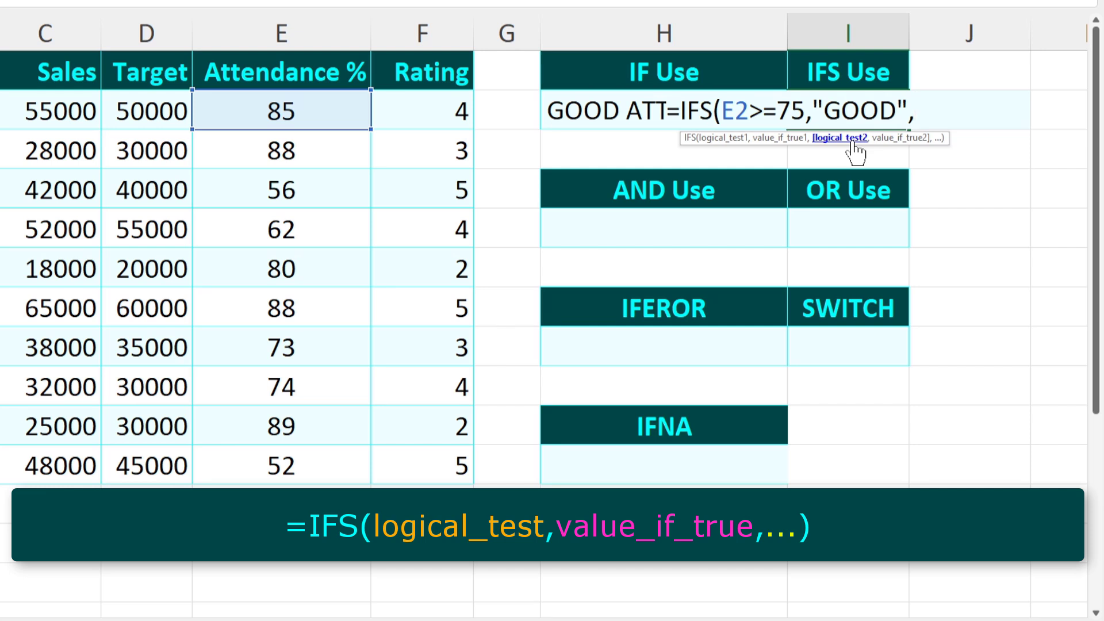
Step: Add E2>=65 as the second test of the IFS formula, returning "NORMAL"
click(291, 111)
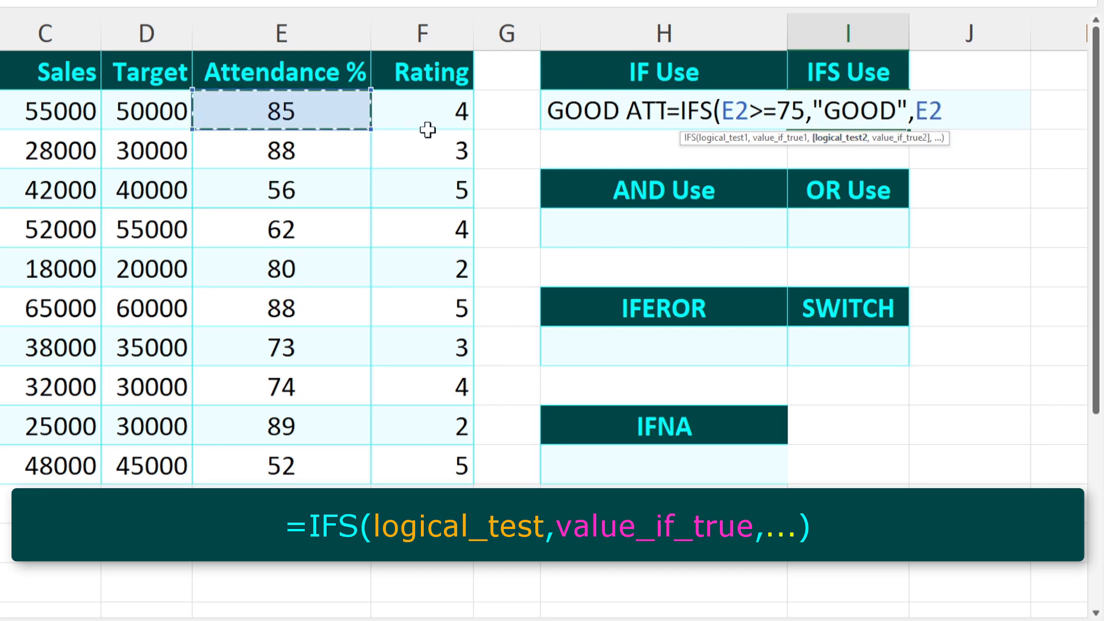
text(>)
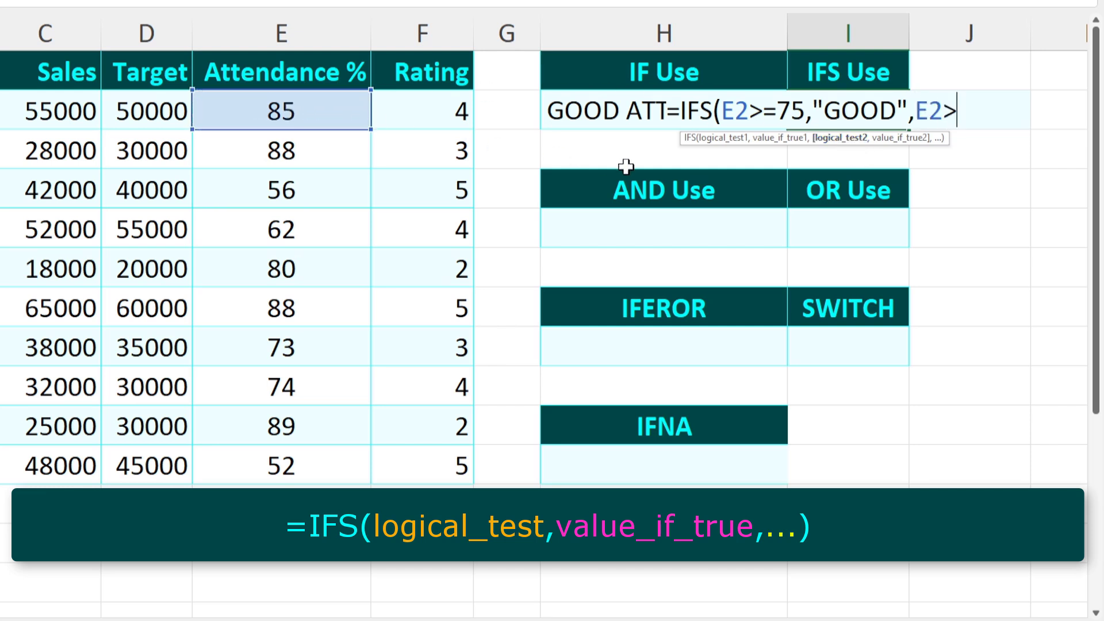
text(=65,"NO)
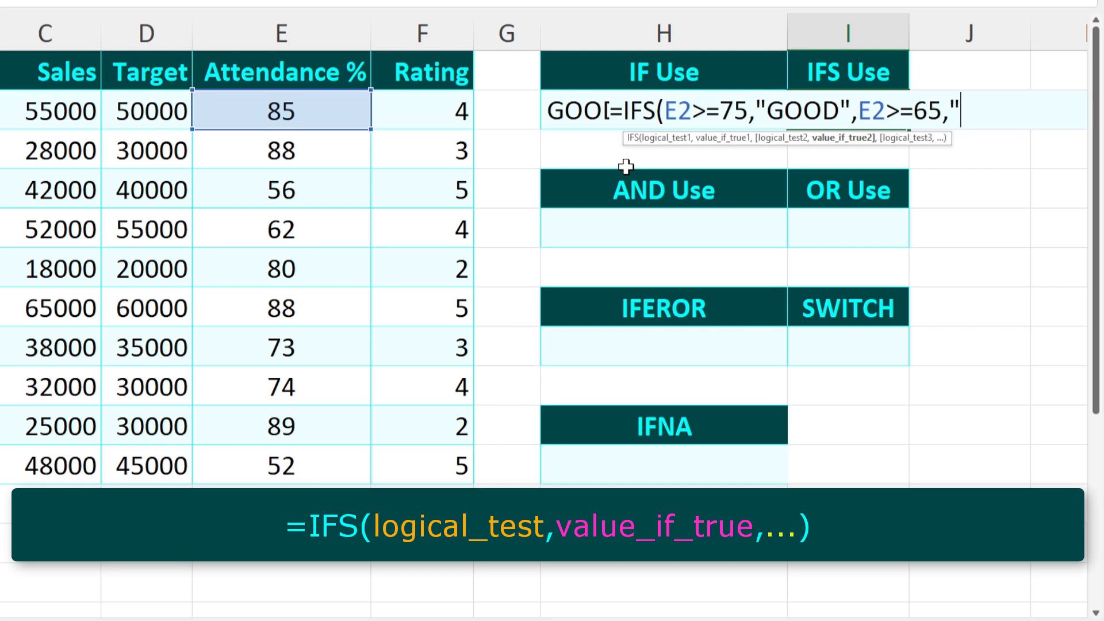
text(RMAL)
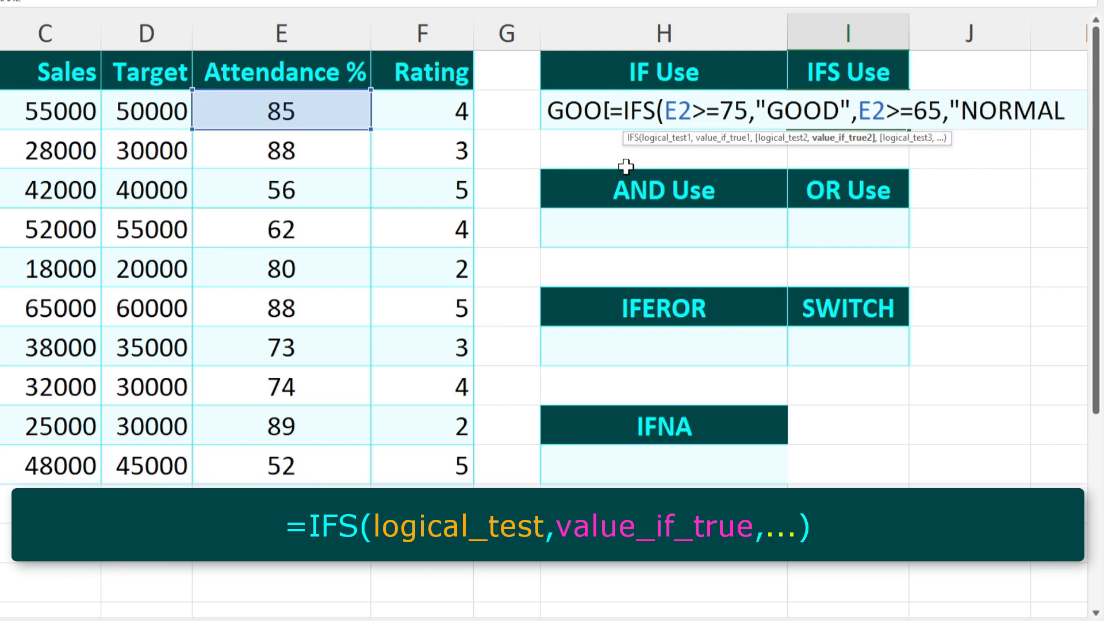
text(",)
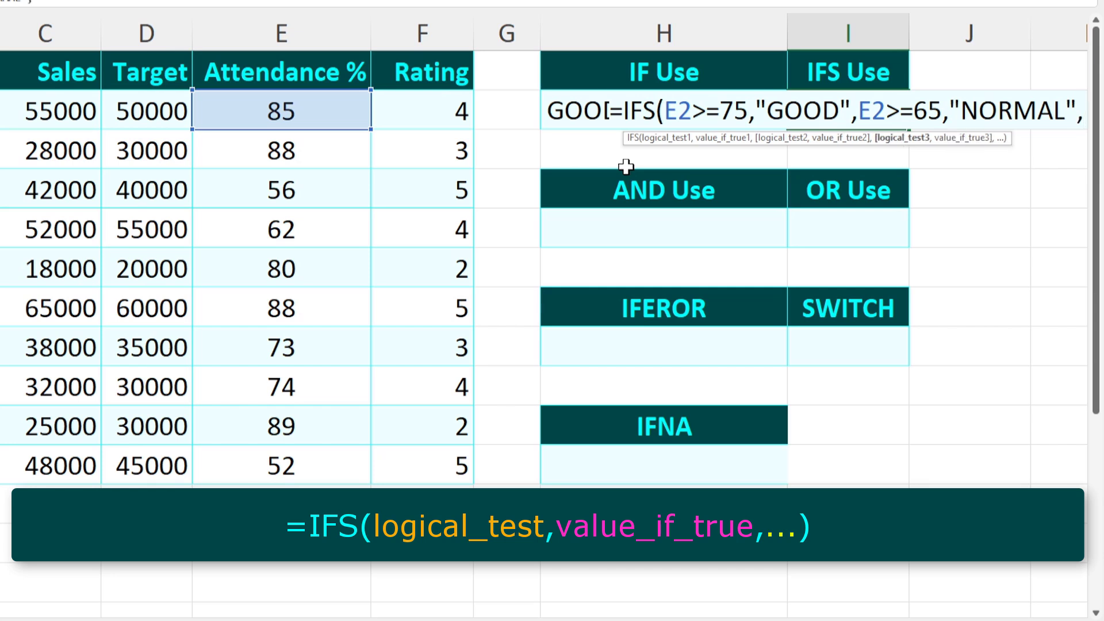
Step: Add E2<65 as the third test, returning "BAD", and complete the IFS formula in I2
scroll(868, 357, right, 2)
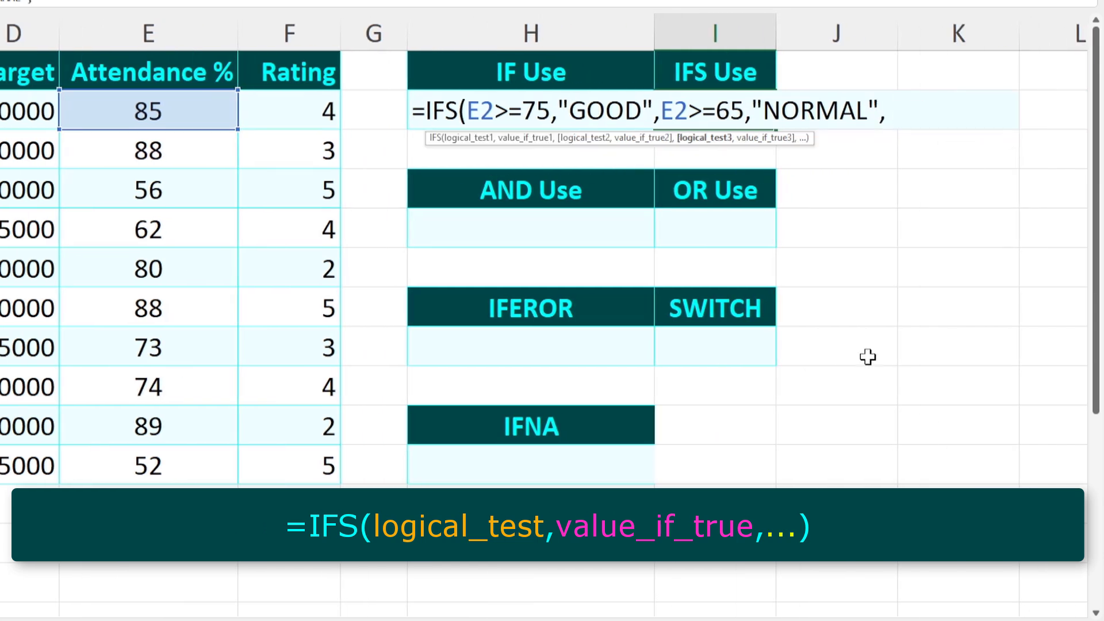
click(202, 118)
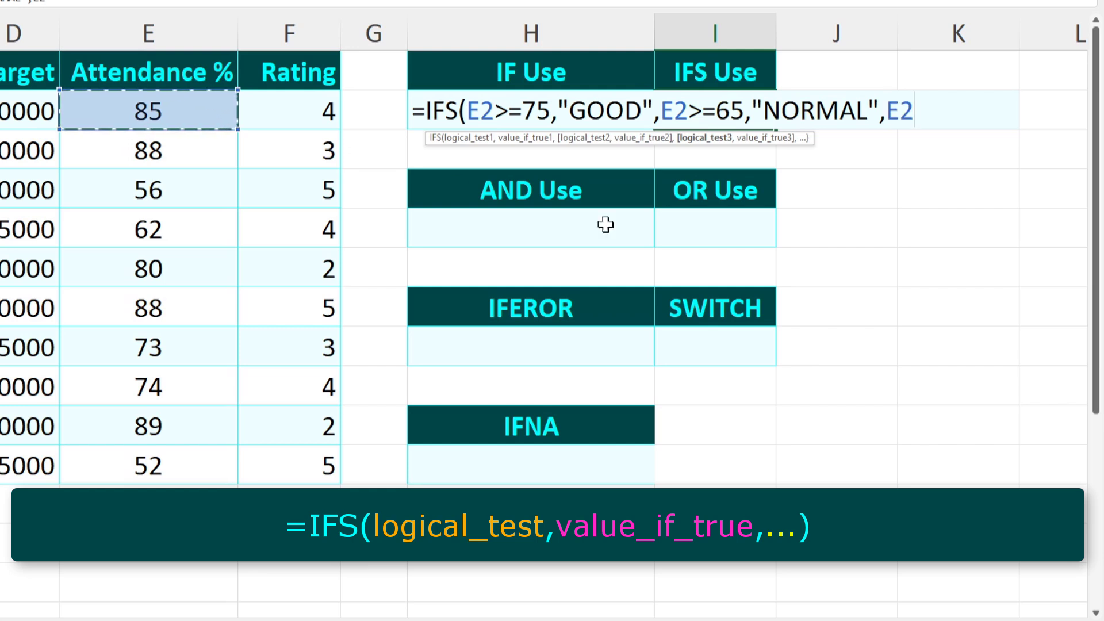
text(<)
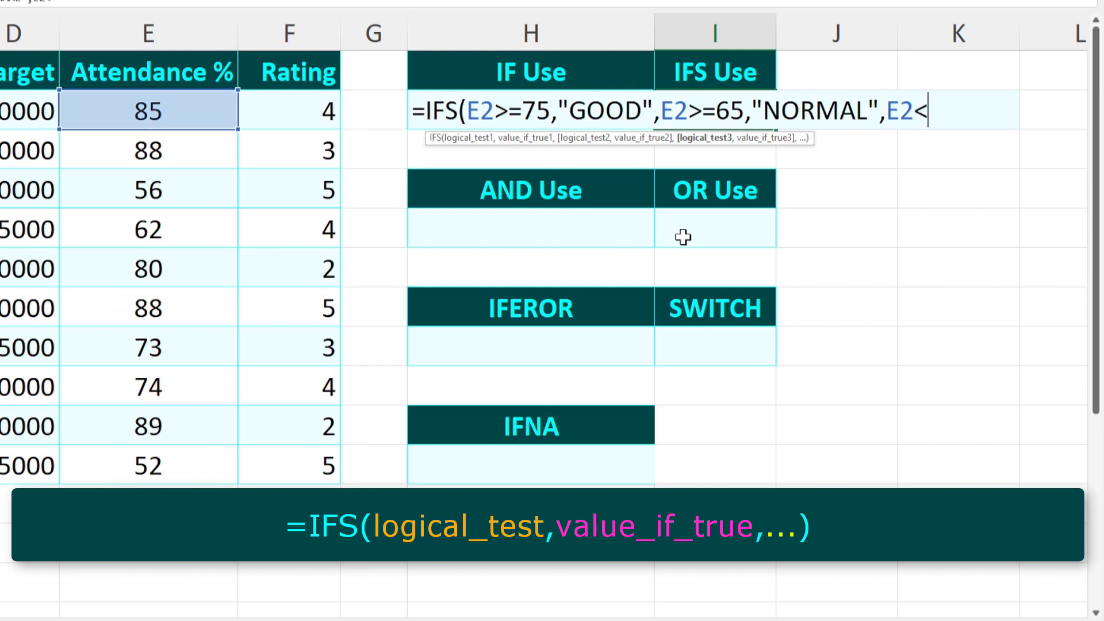
text(65,")
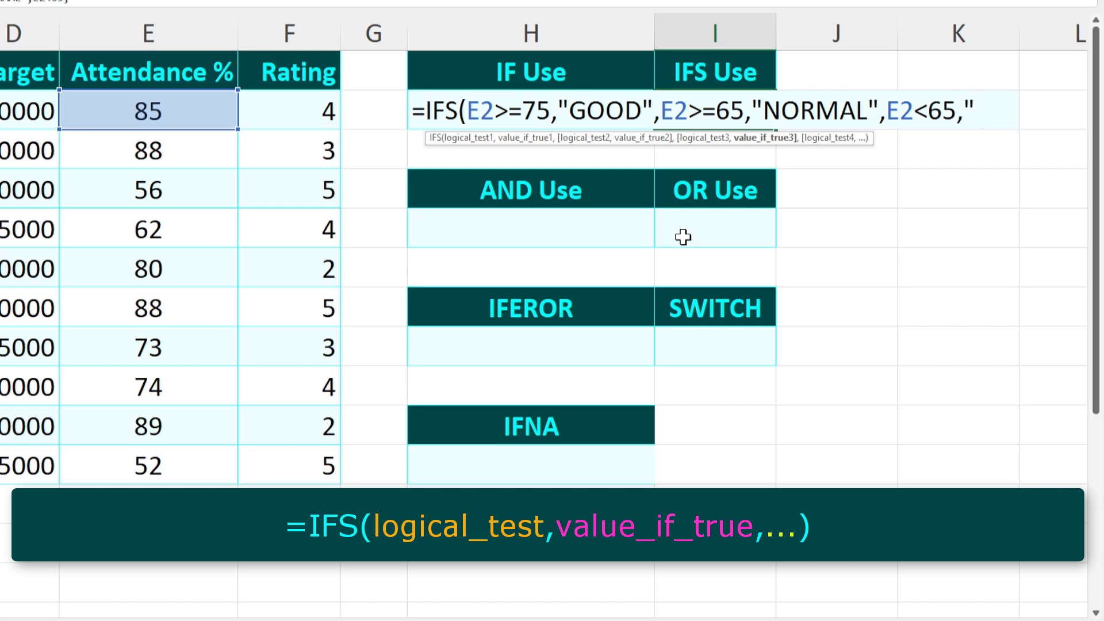
text(BAD")
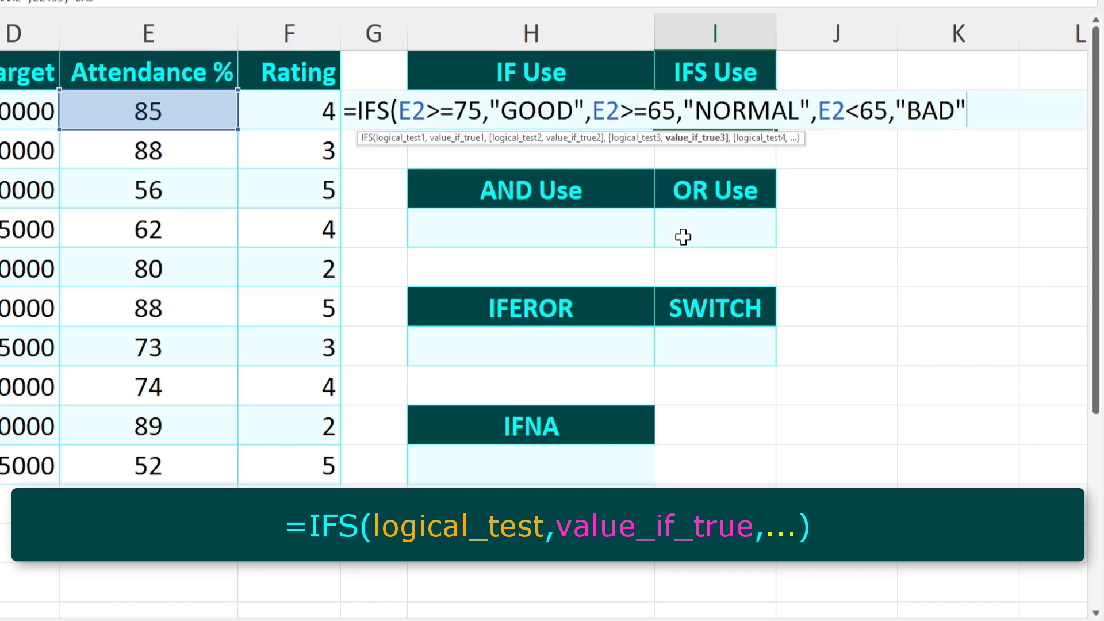
text())
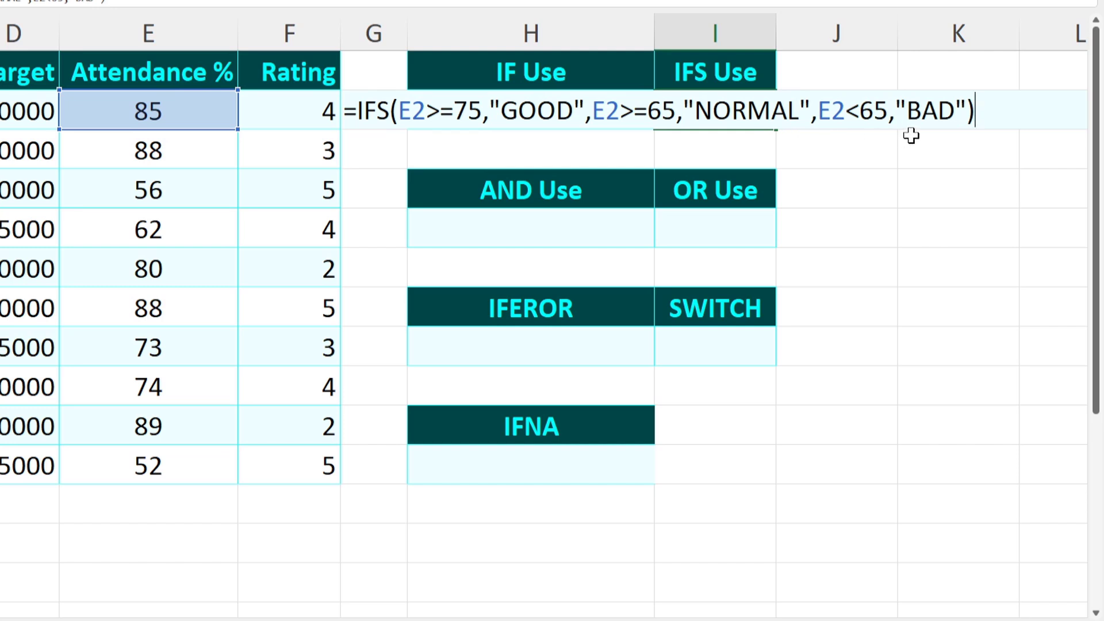
key(Return)
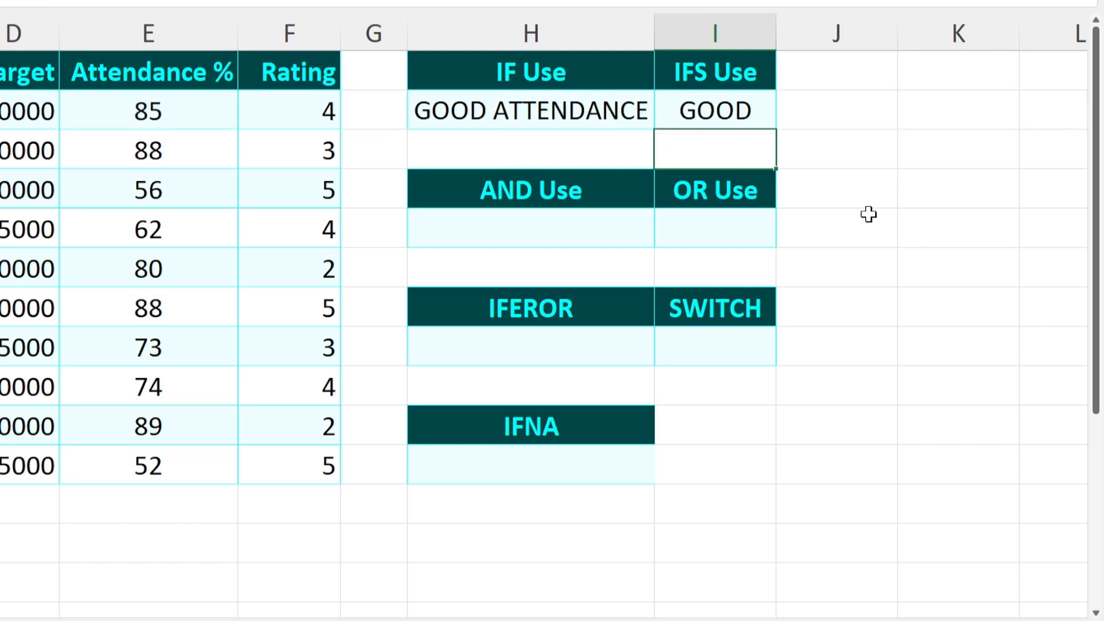
Step: Change the attendance in E2 to 73 to test the IFS formula
click(738, 114)
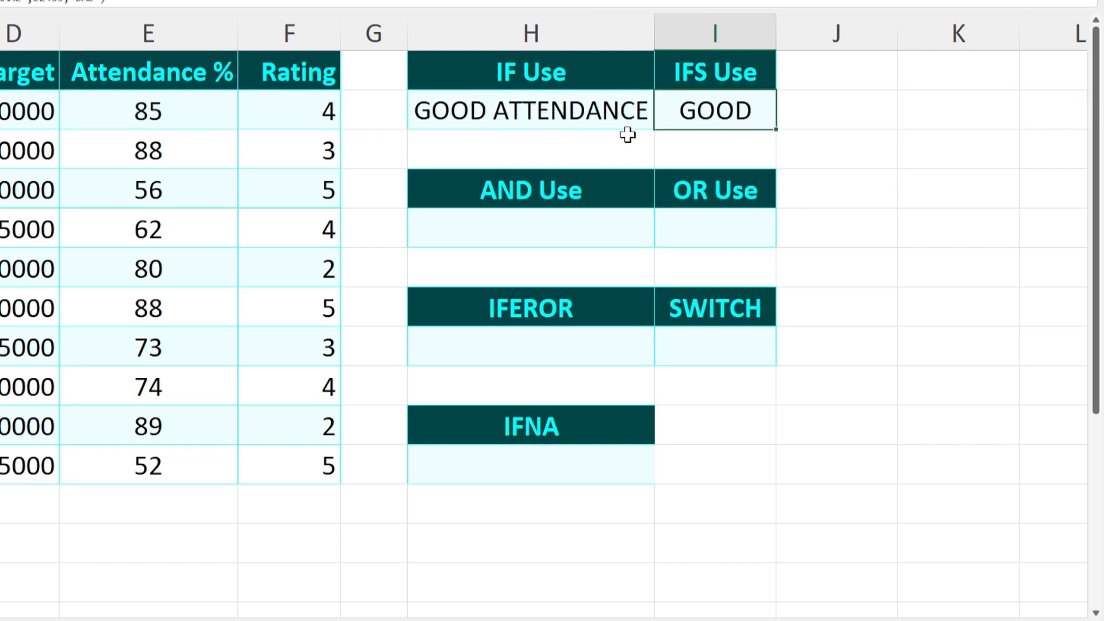
click(148, 110)
text(73)
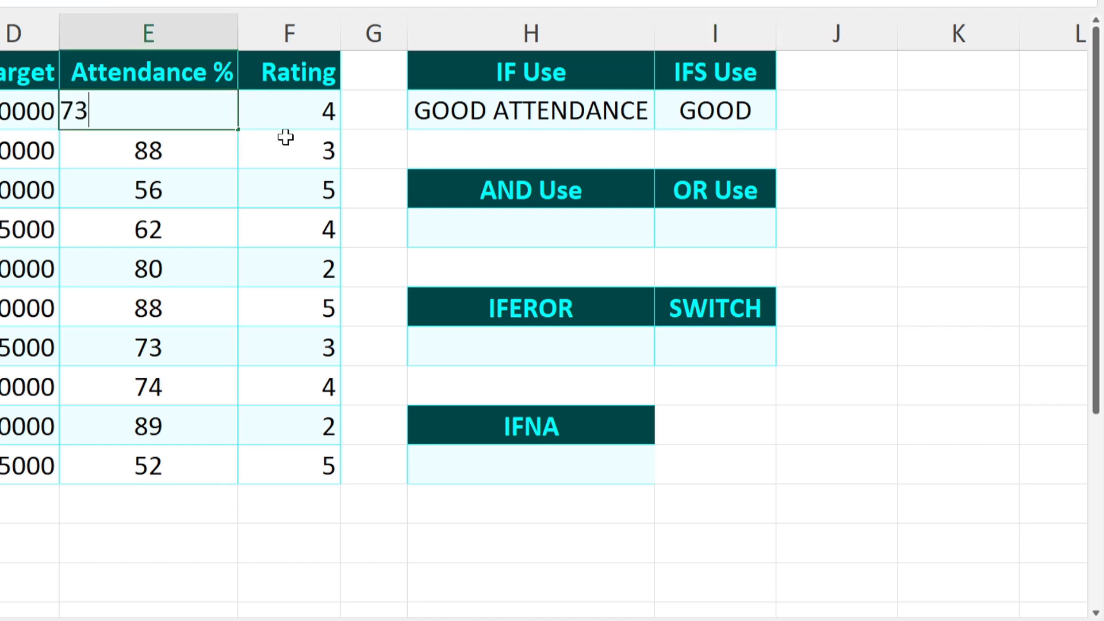
key(Return)
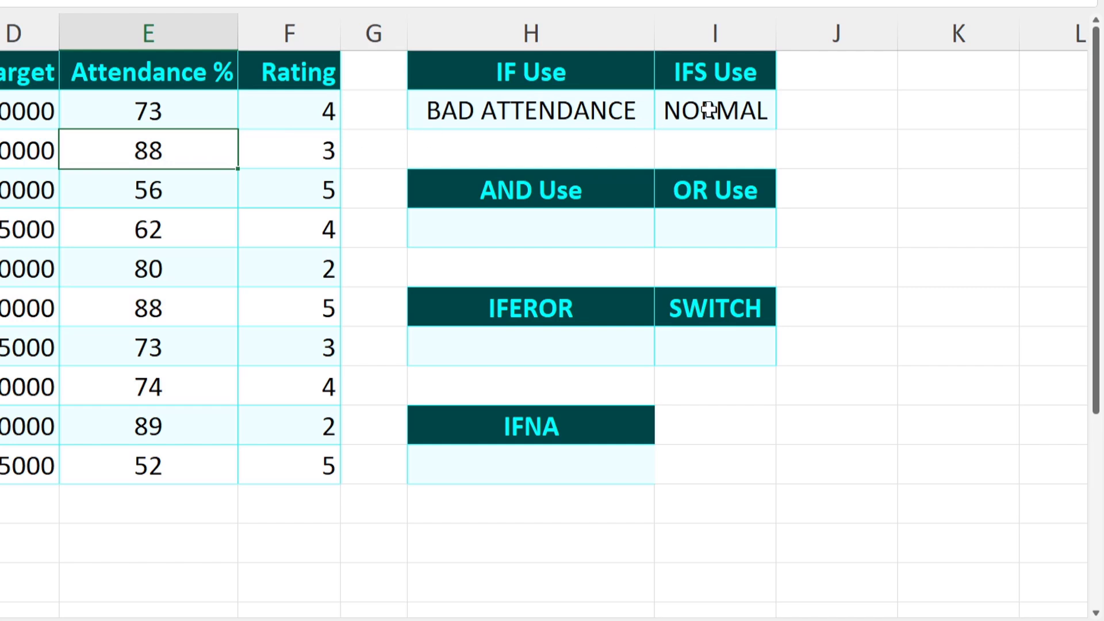
Step: Set the attendance in E2 to 62
click(168, 123)
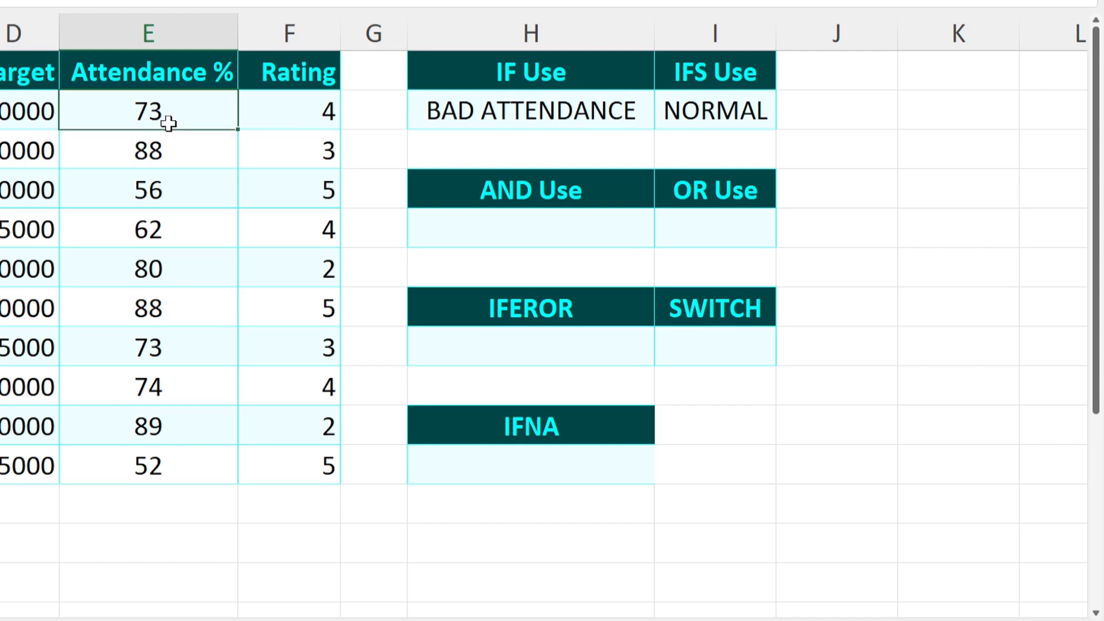
text(62)
key(Return)
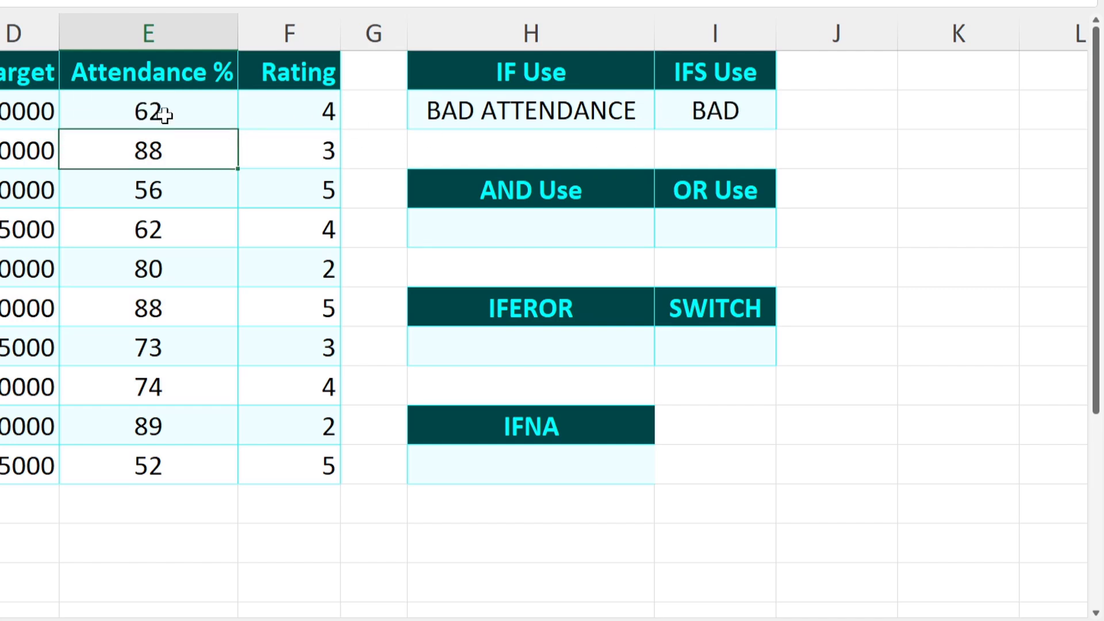
Step: Try filling the IFS formula from I2 down to I11, and undo the fill
click(740, 116)
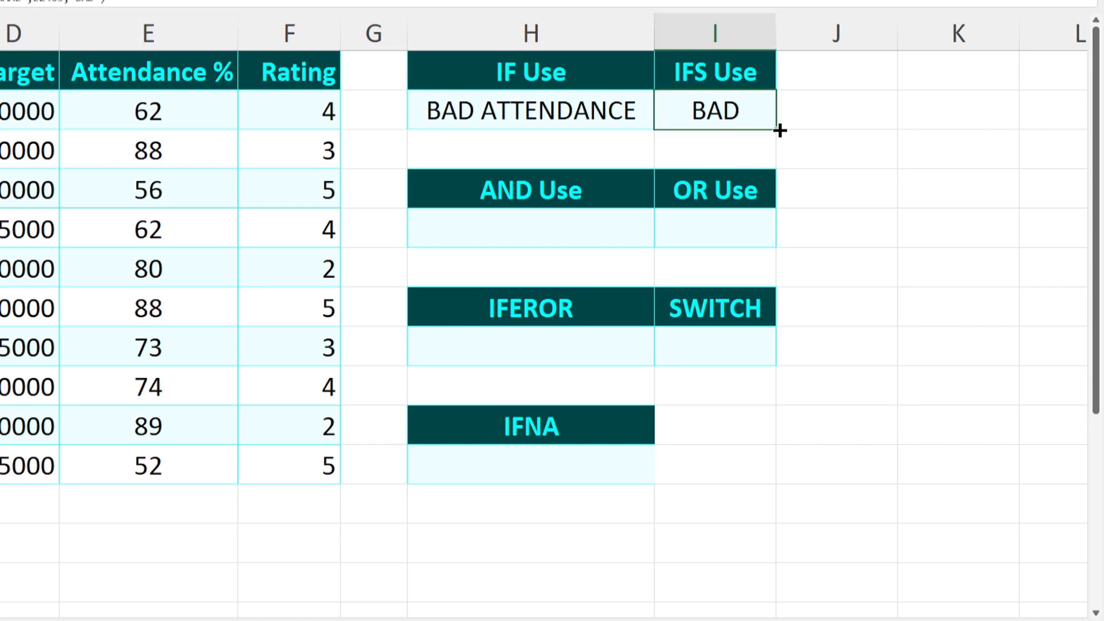
drag(780, 132, 728, 458)
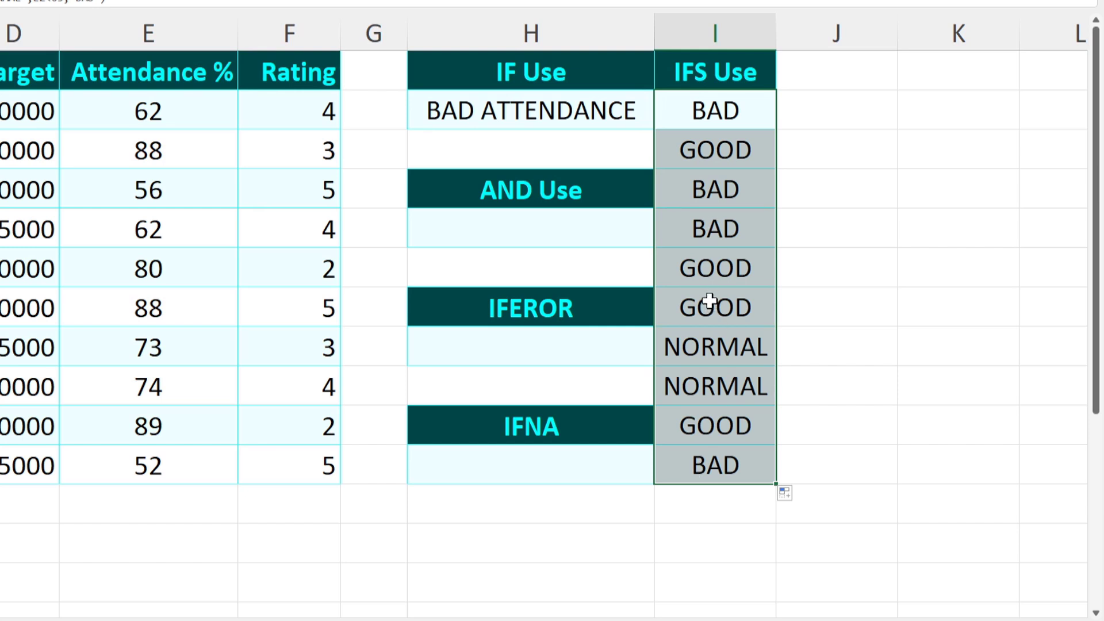
key(ctrl+z)
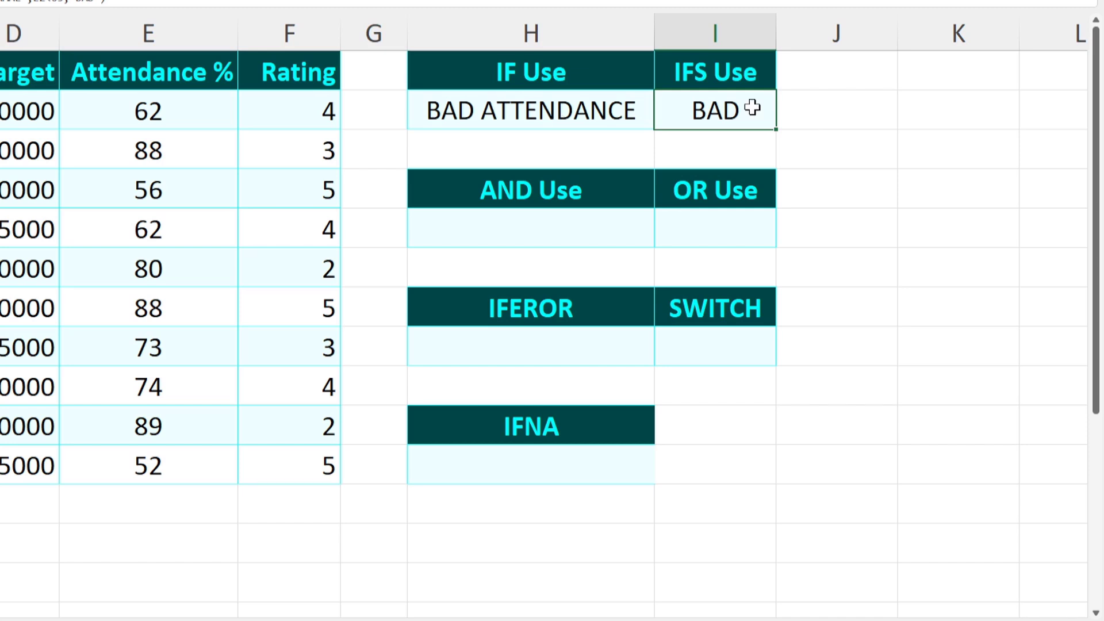
Step: Start an AND formula in H5 with E2>60 as the first condition
click(495, 241)
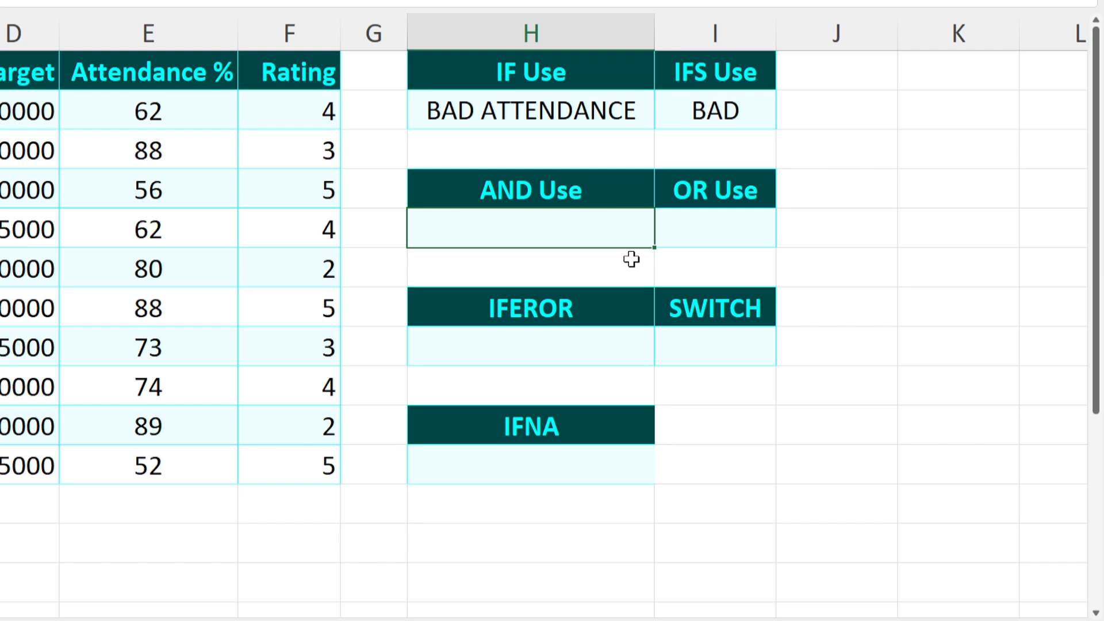
text(=AND)
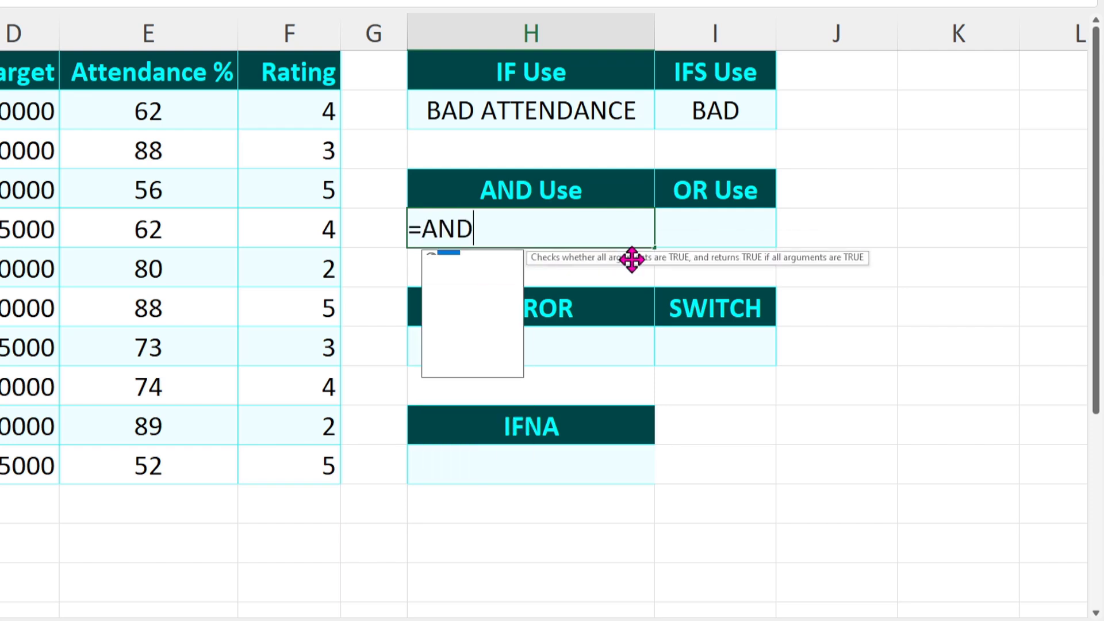
text(()
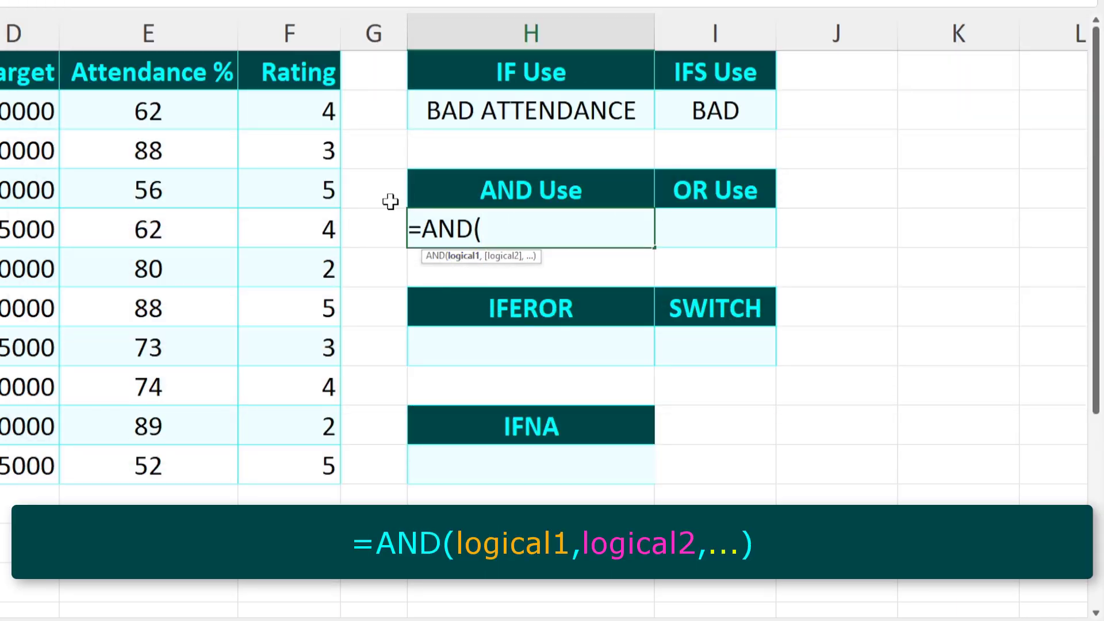
click(150, 113)
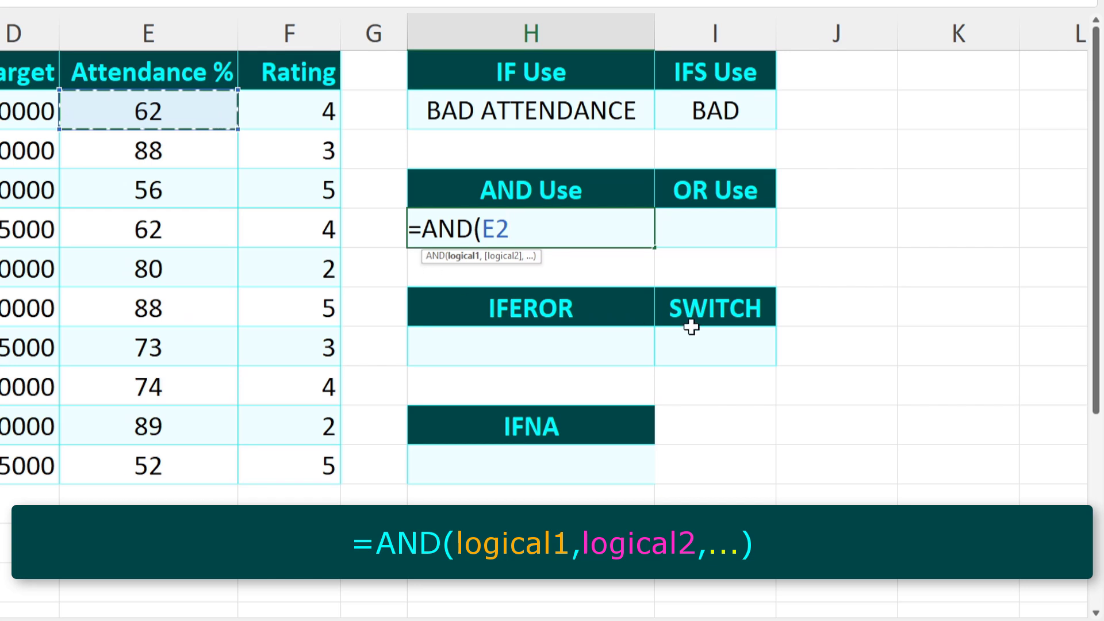
text(>60)
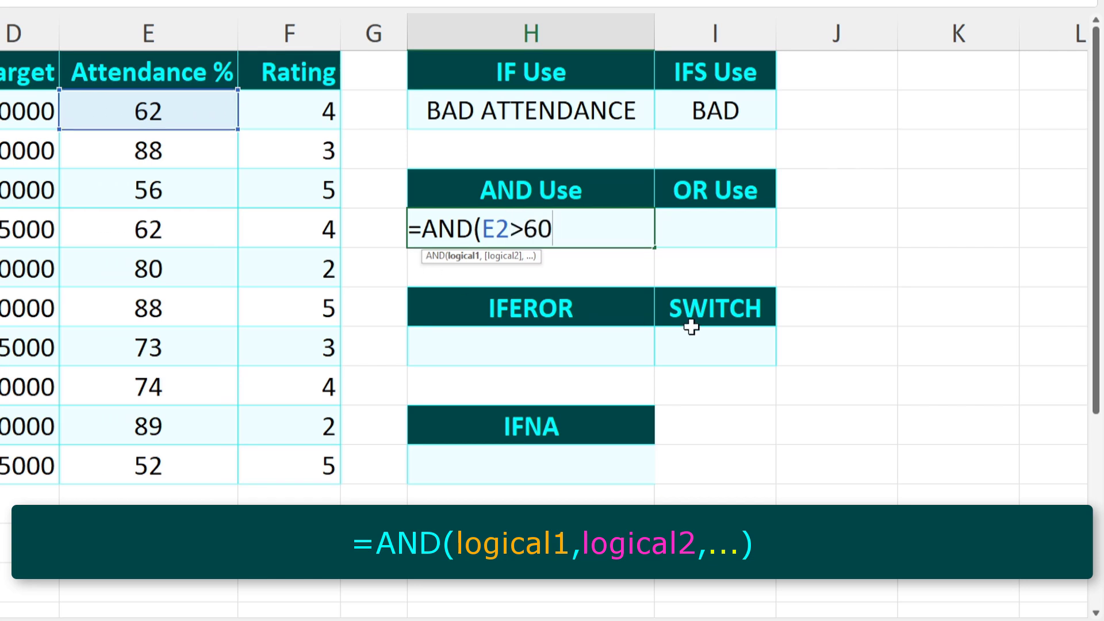
text(,)
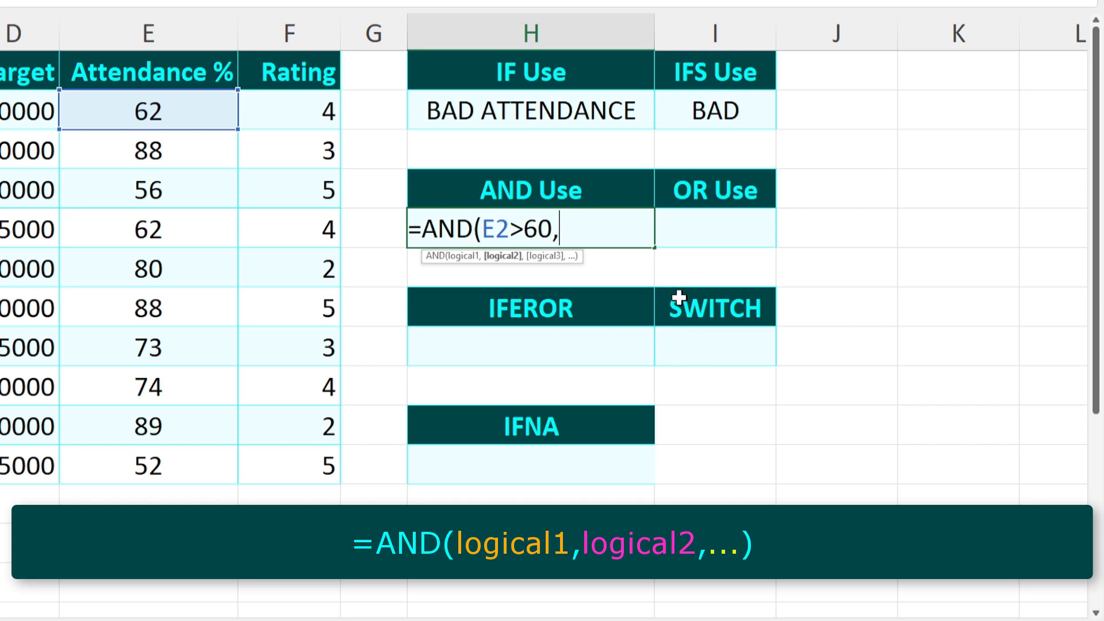
Step: Complete the AND formula in H5 with F2>4 as the second condition
click(321, 112)
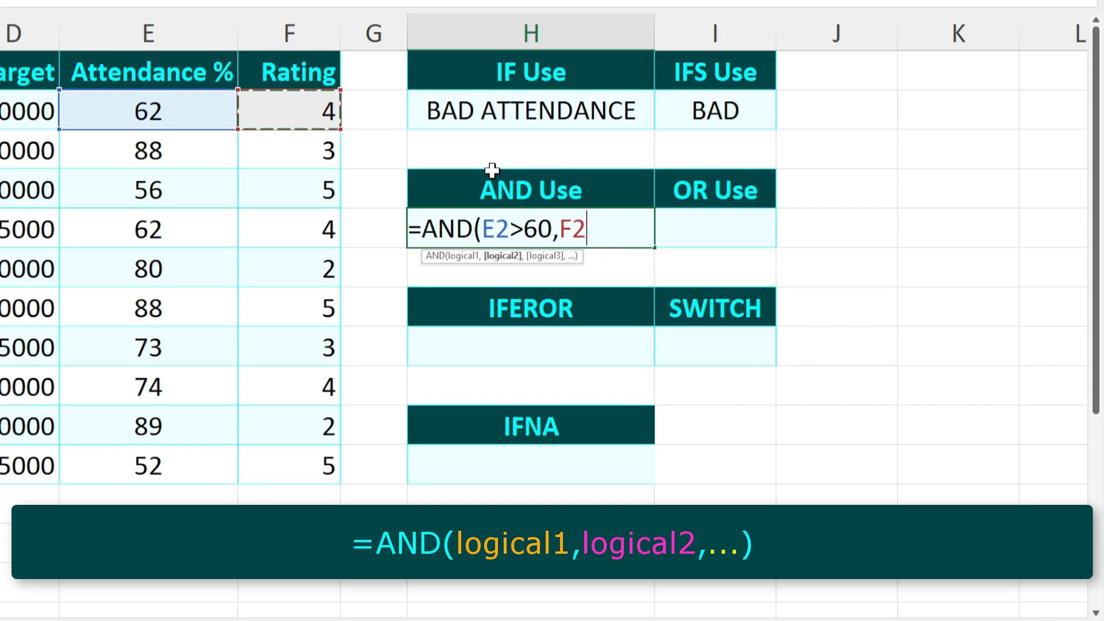
text(>4)
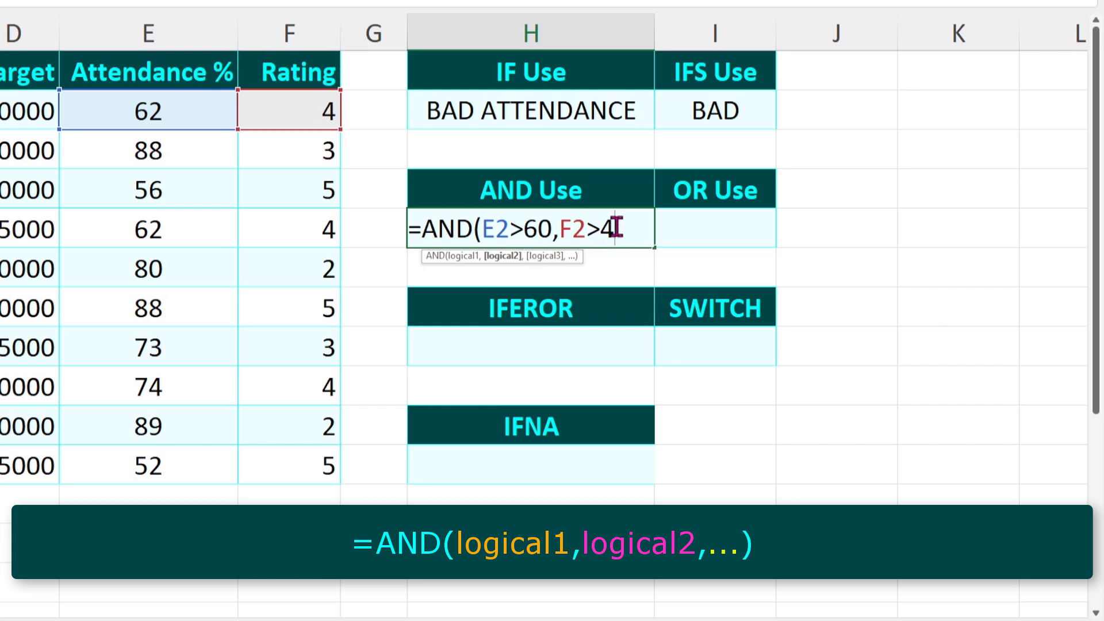
text())
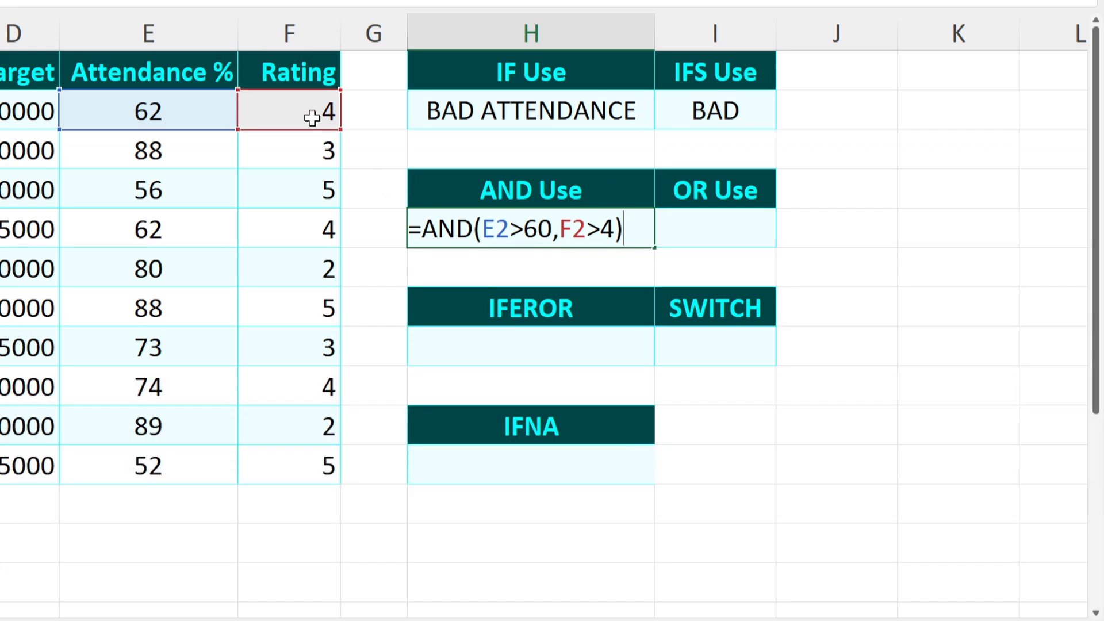
key(Return)
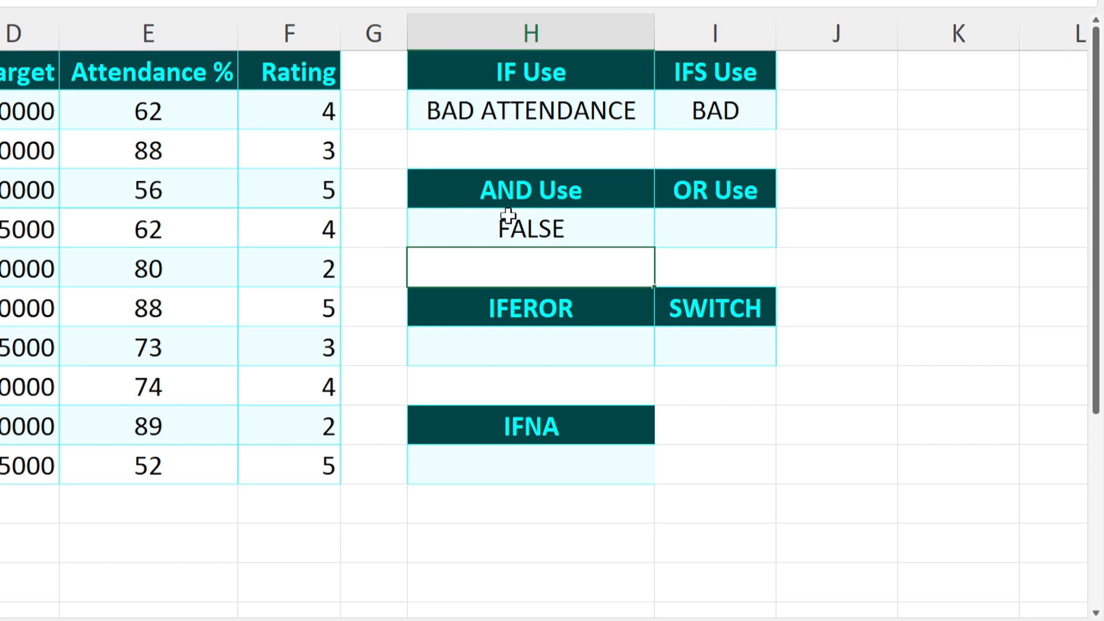
click(518, 232)
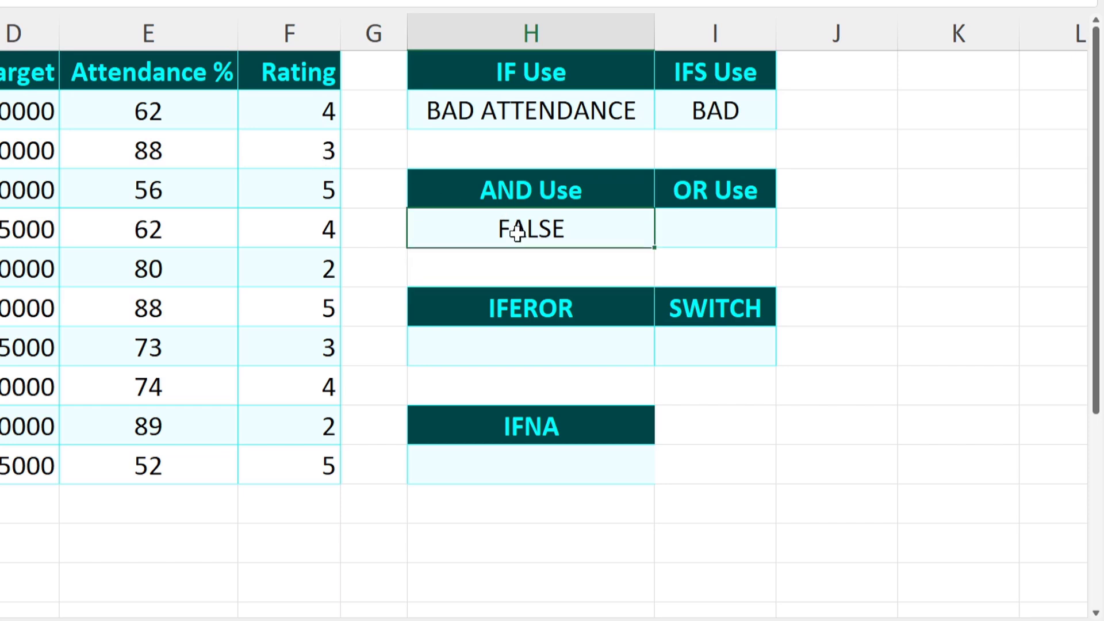
Step: Set the rating in F2 to 5 to test the AND formula in H5
click(309, 92)
text(5)
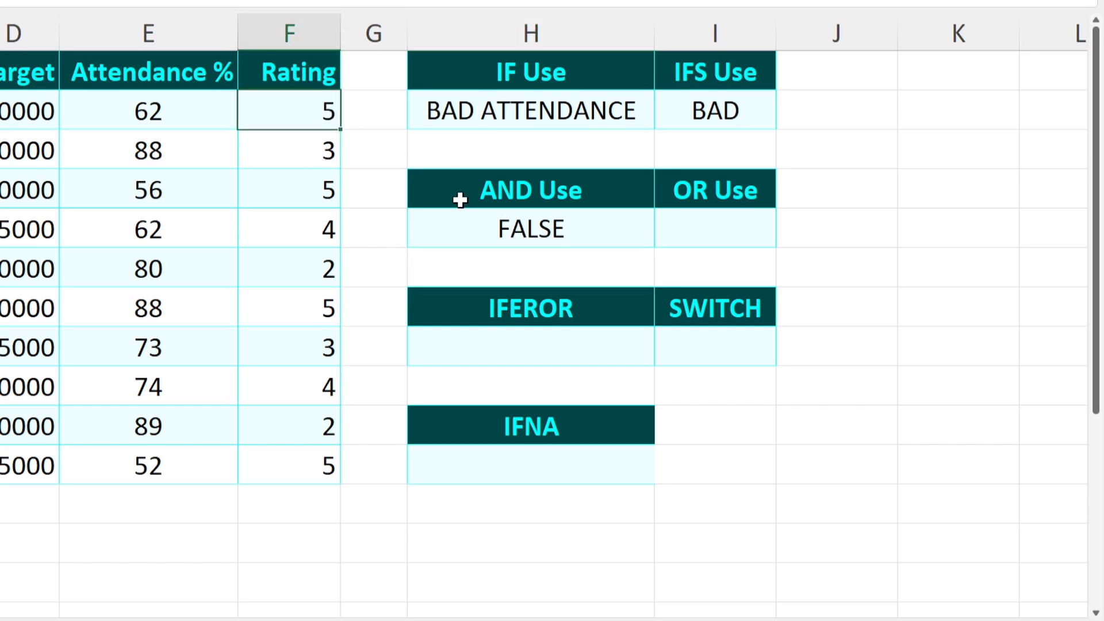
key(Return)
click(551, 230)
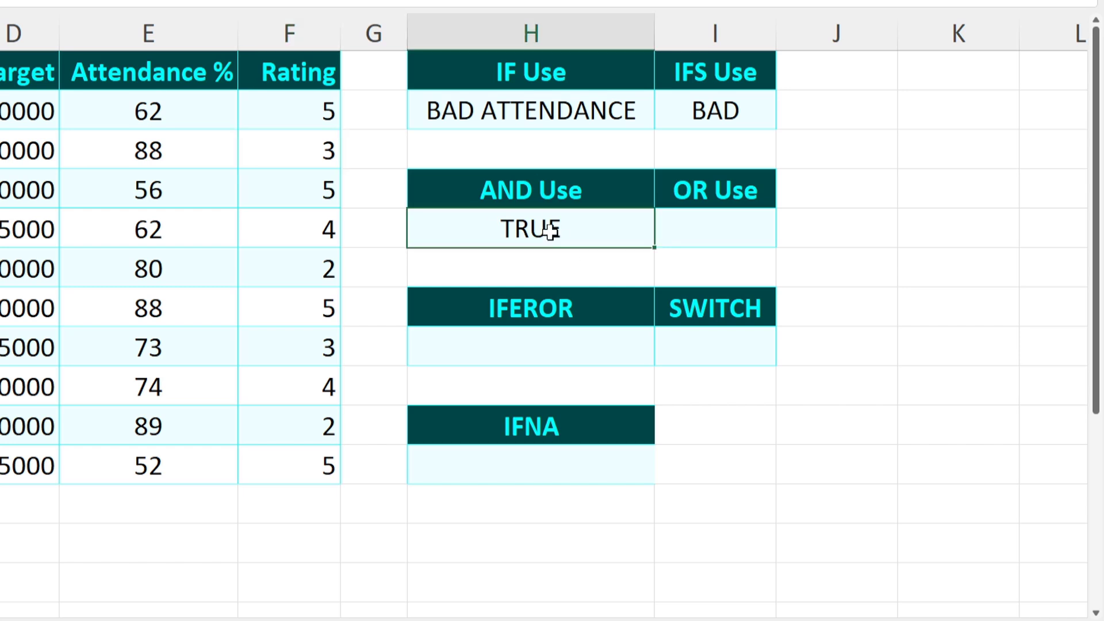
click(156, 120)
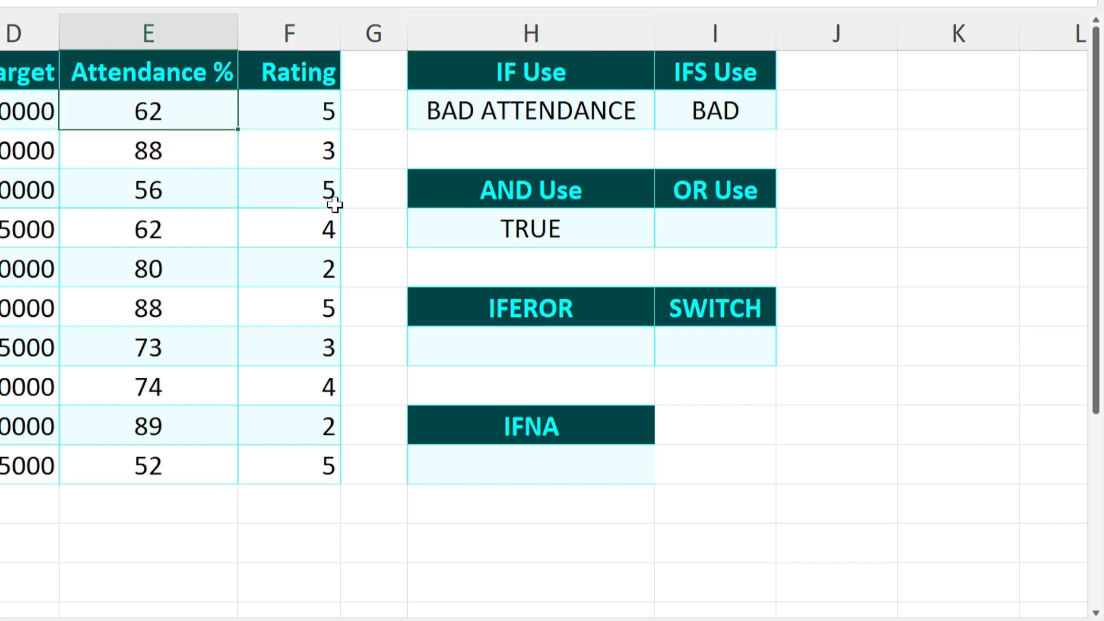
click(318, 117)
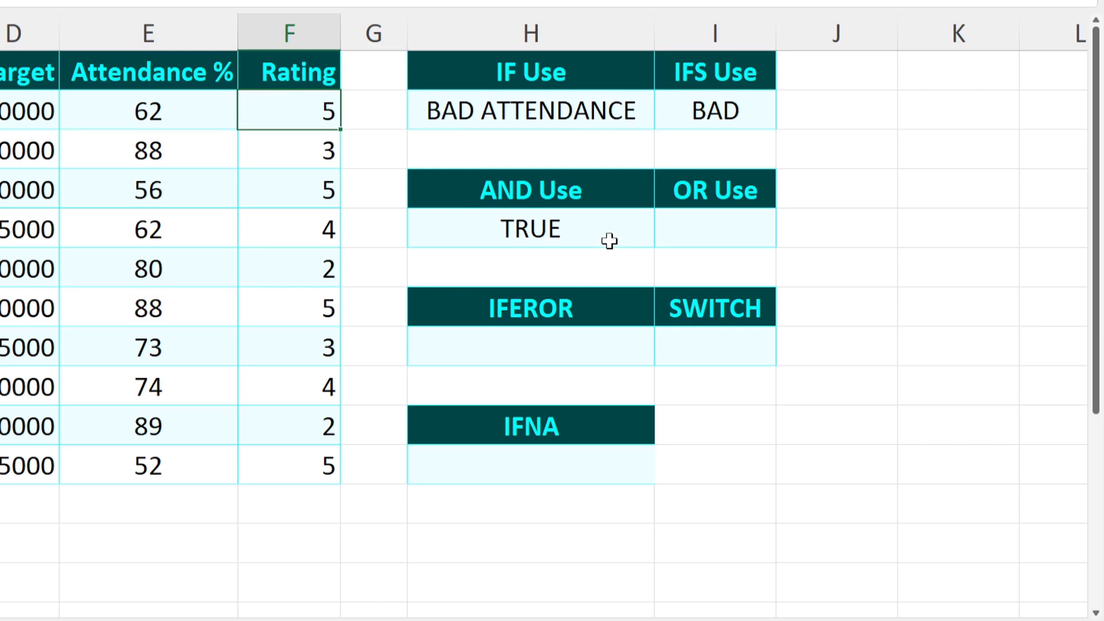
click(568, 229)
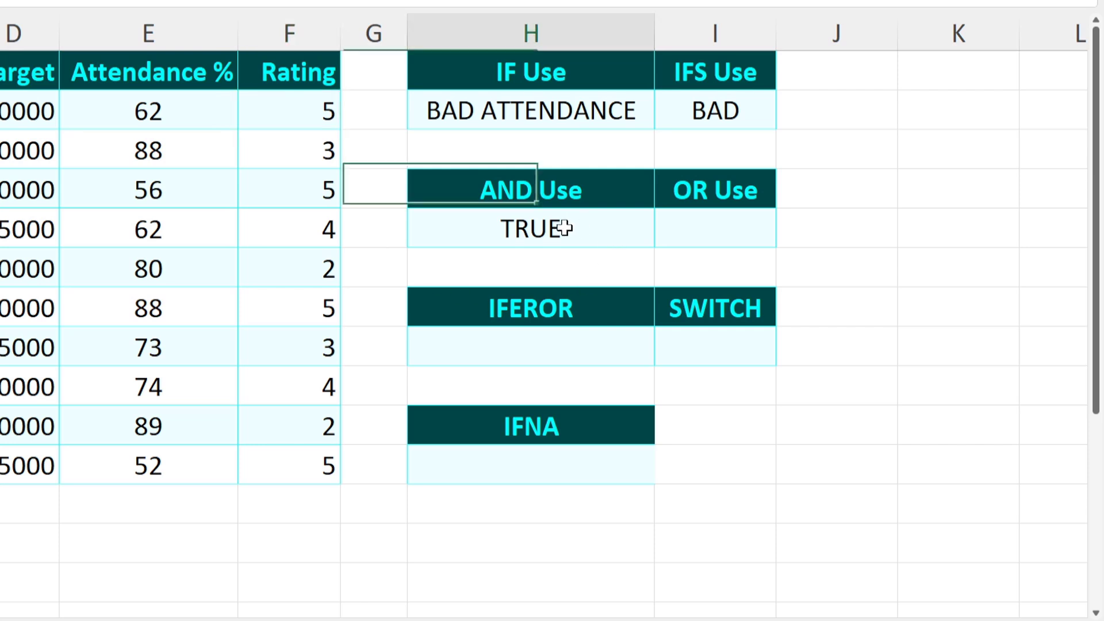
Step: Set the attendance in E2 to 59 and compare both tested values with the AND result
click(171, 107)
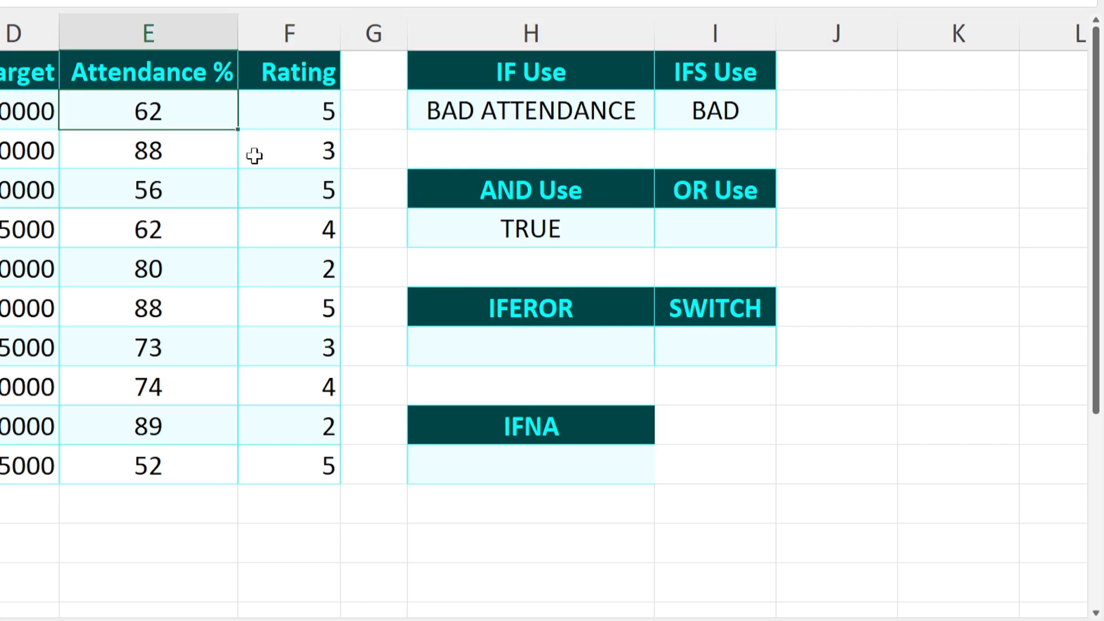
text(59)
key(Return)
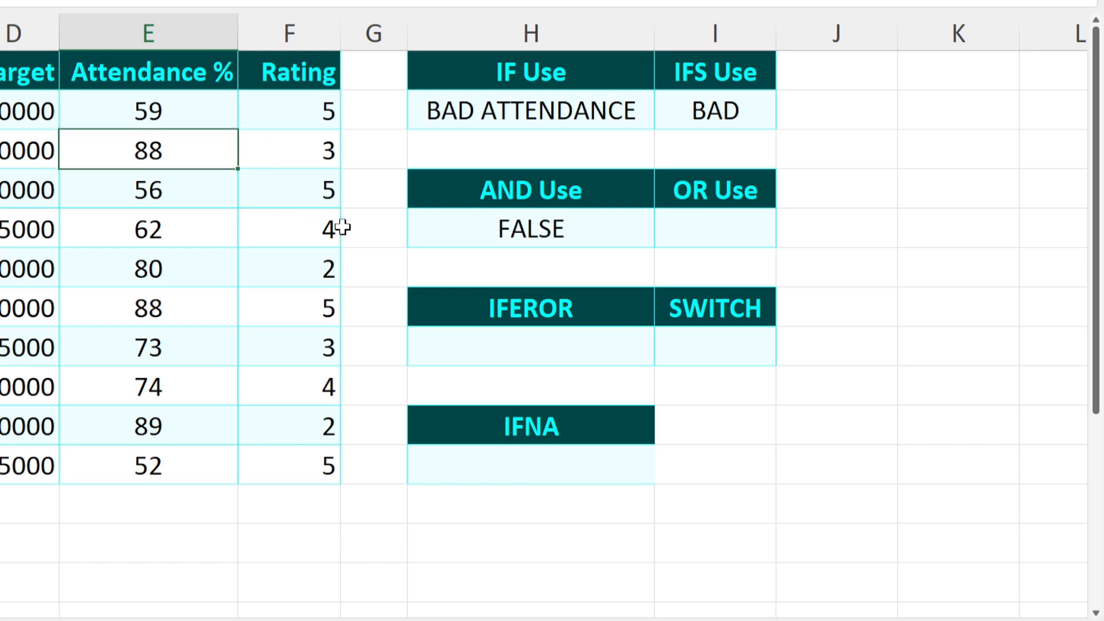
click(505, 227)
click(310, 119)
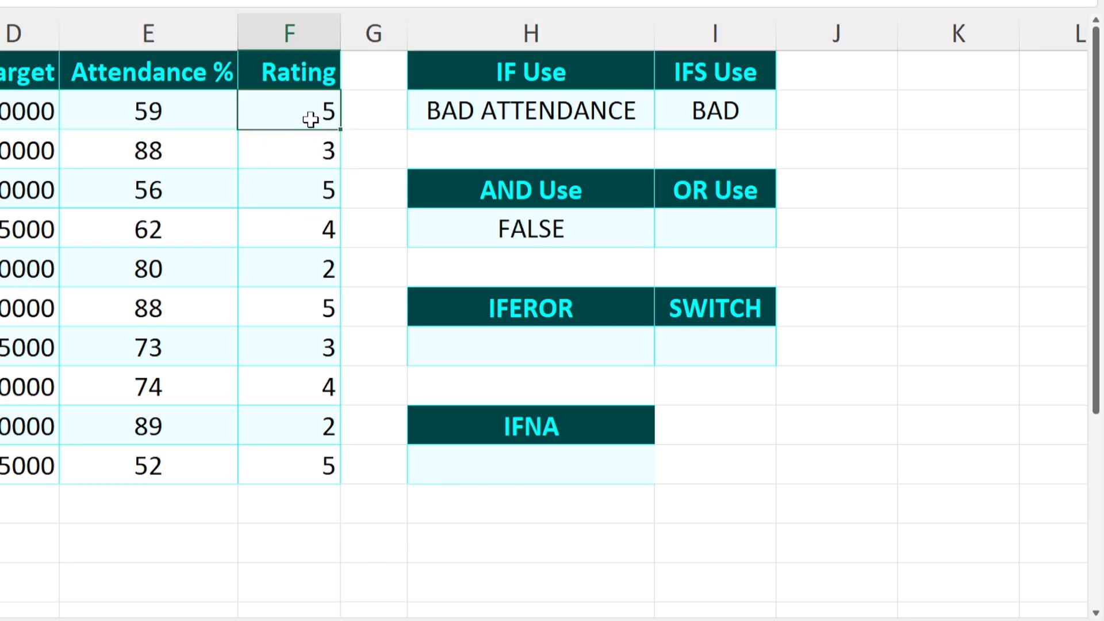
click(156, 114)
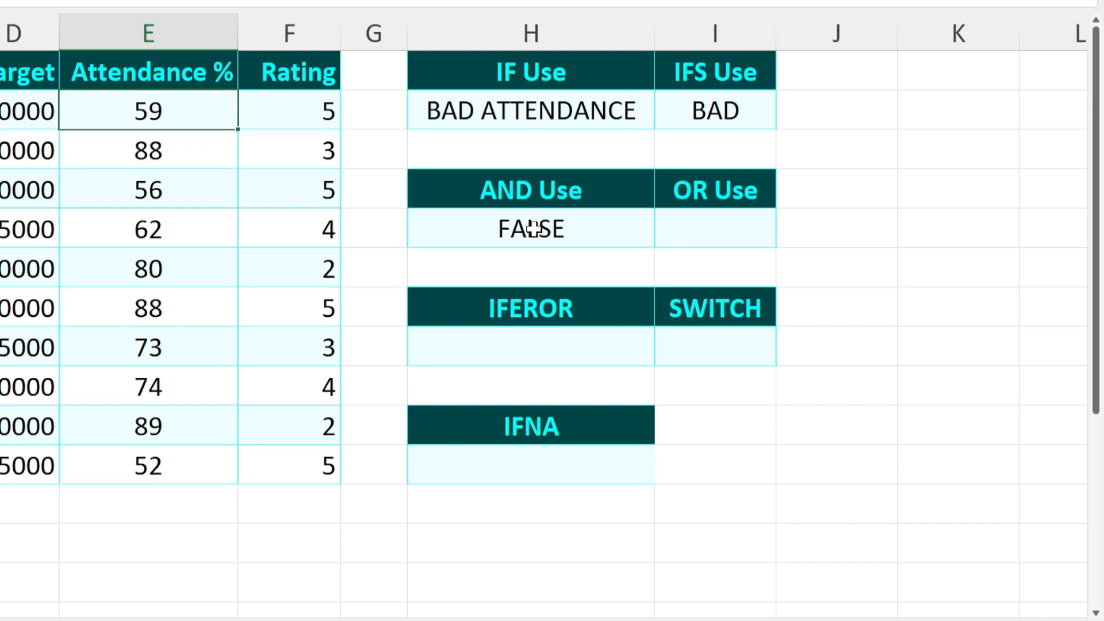
Step: Enter an OR formula in I5 with the conditions E2>=65 and F2>4
click(742, 228)
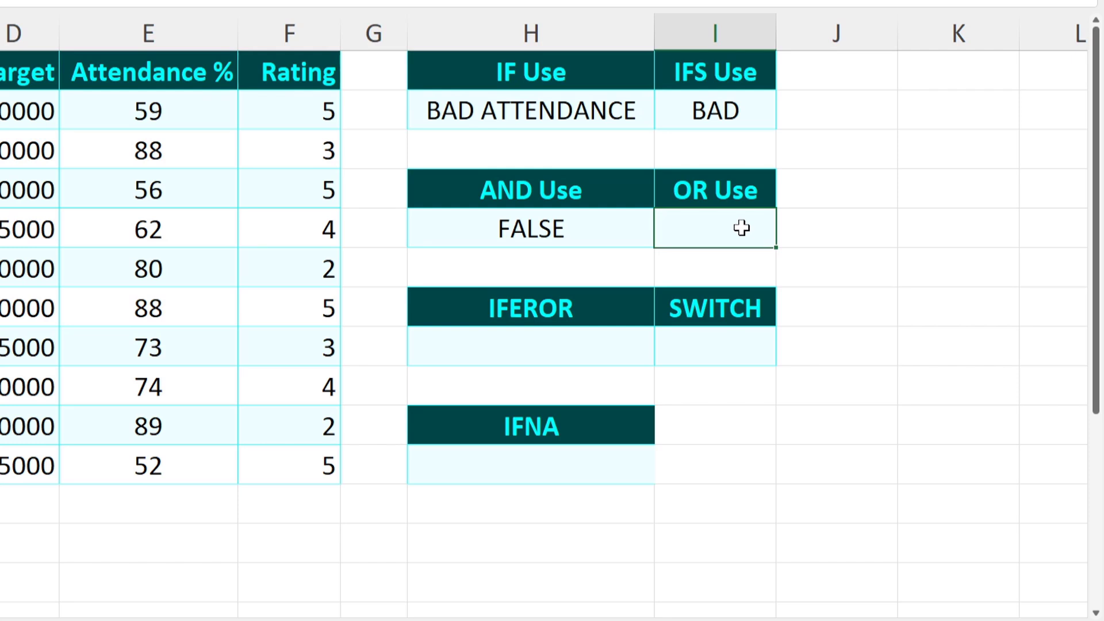
text(=OR)
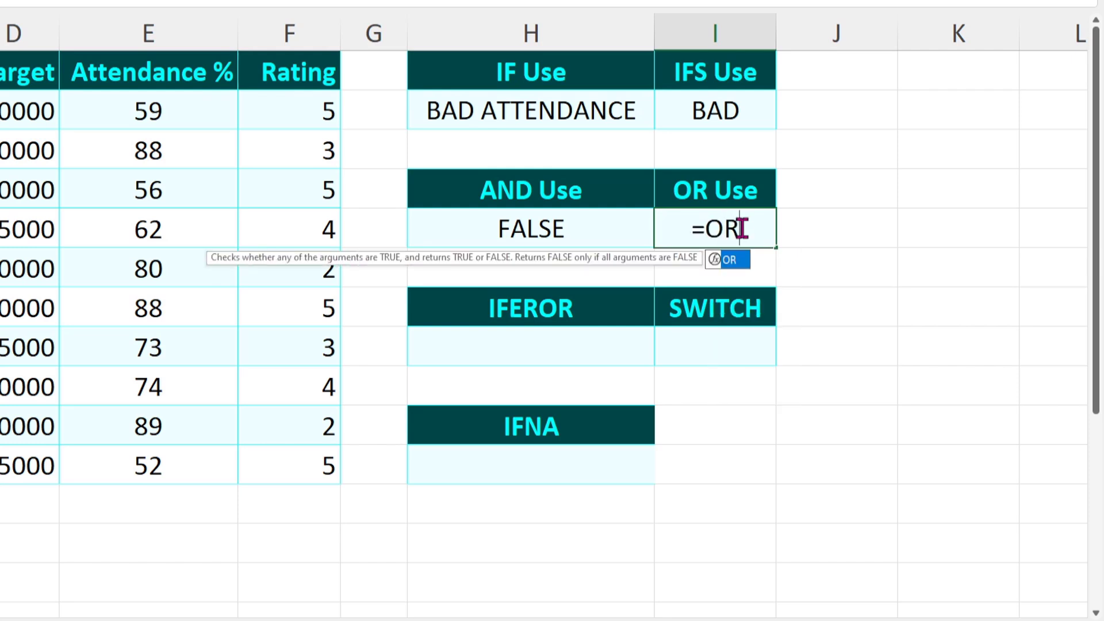
text(()
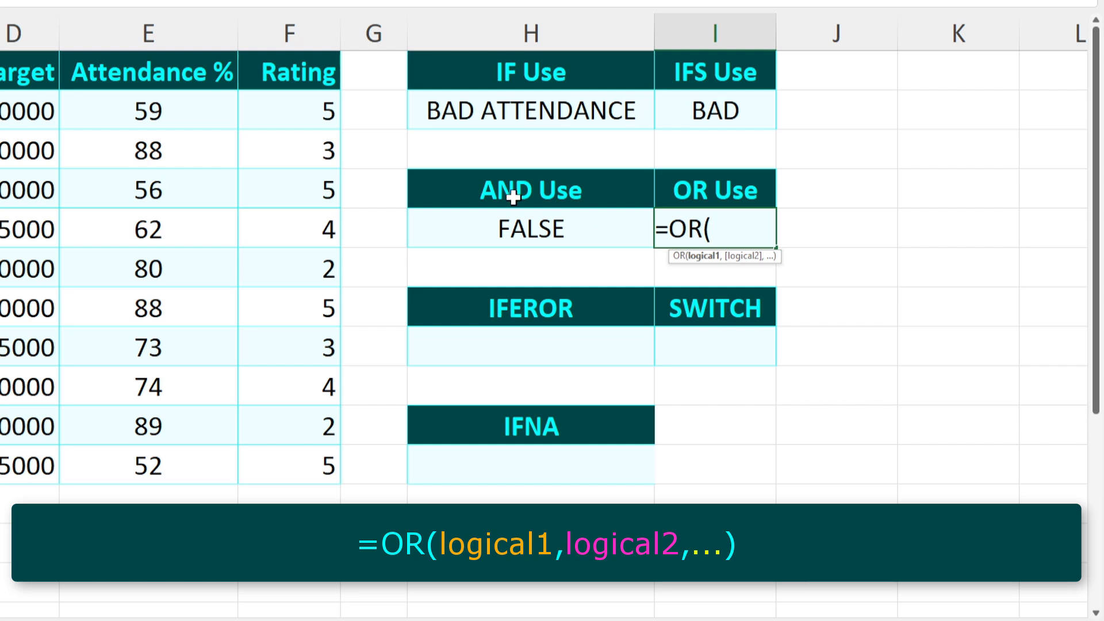
click(161, 109)
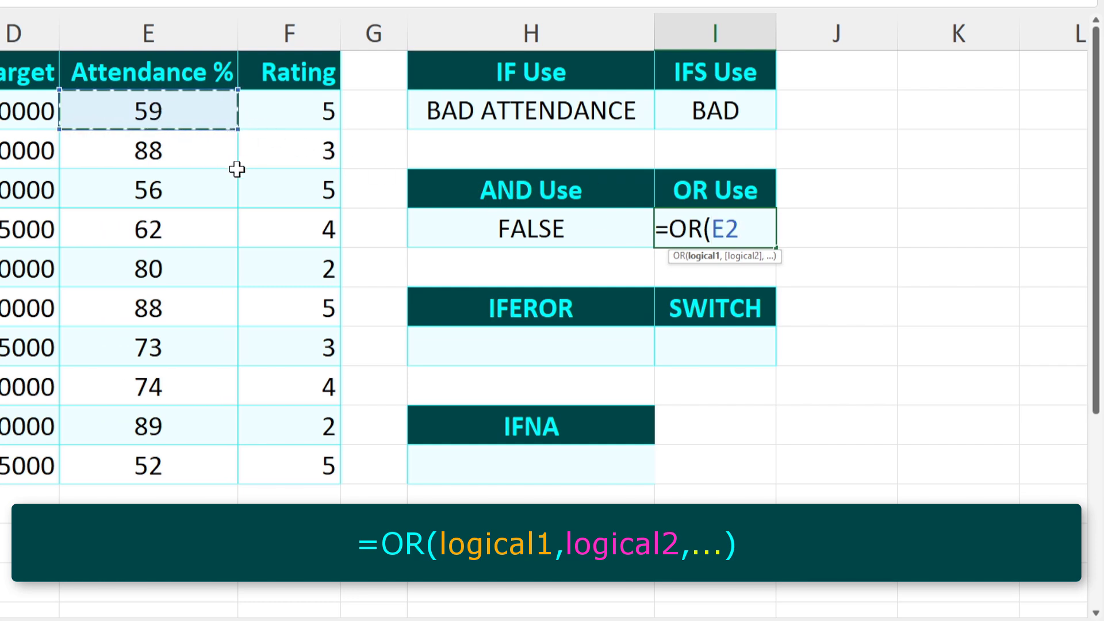
text(>)
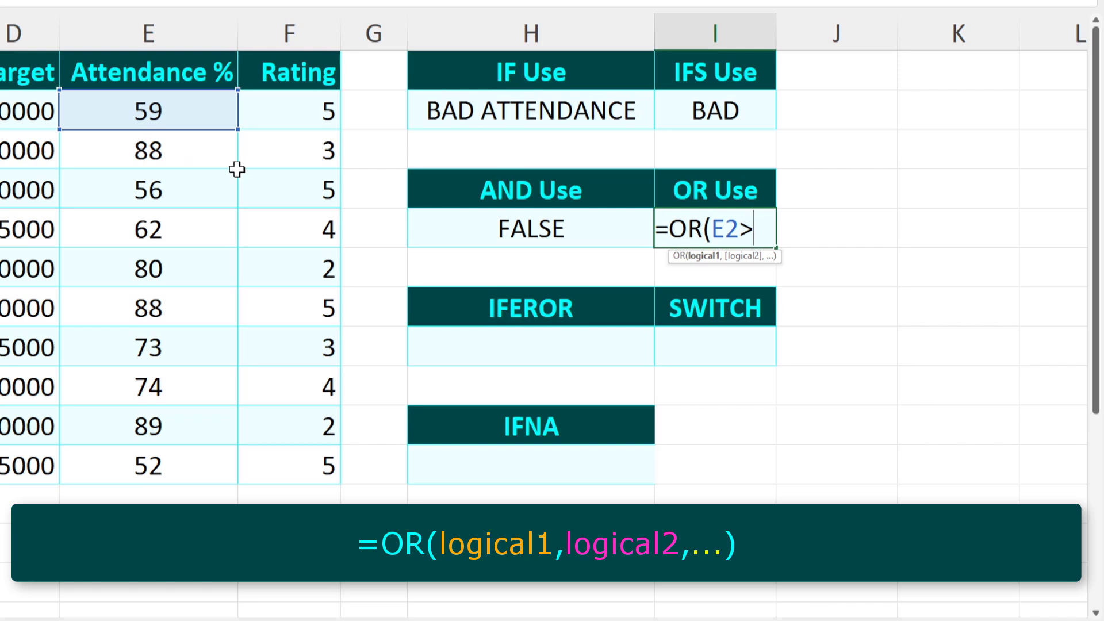
text(=65)
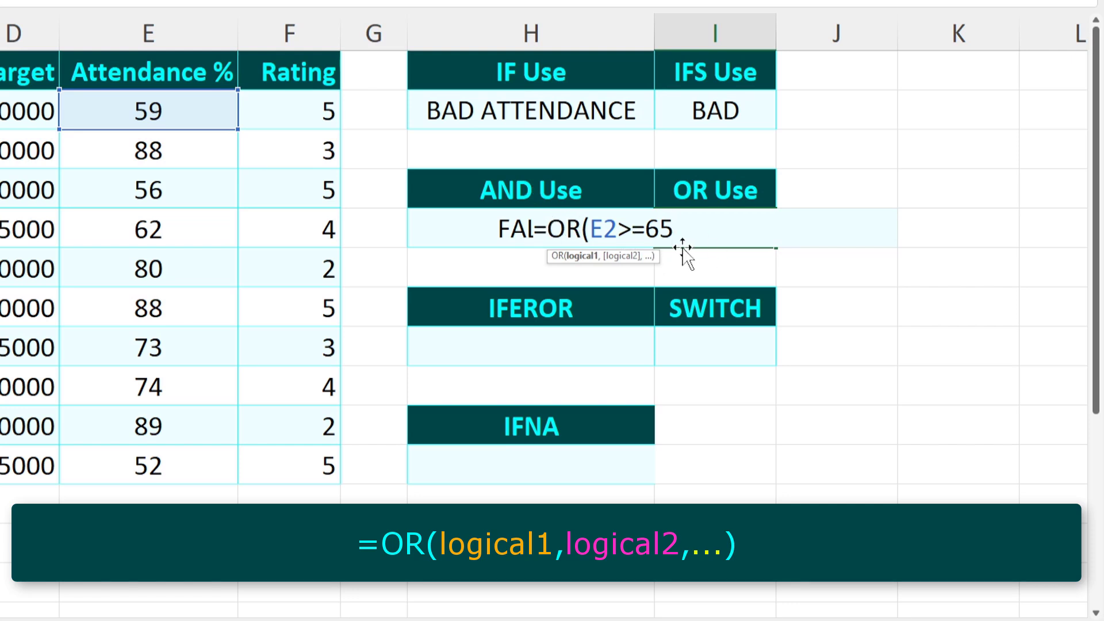
text(,)
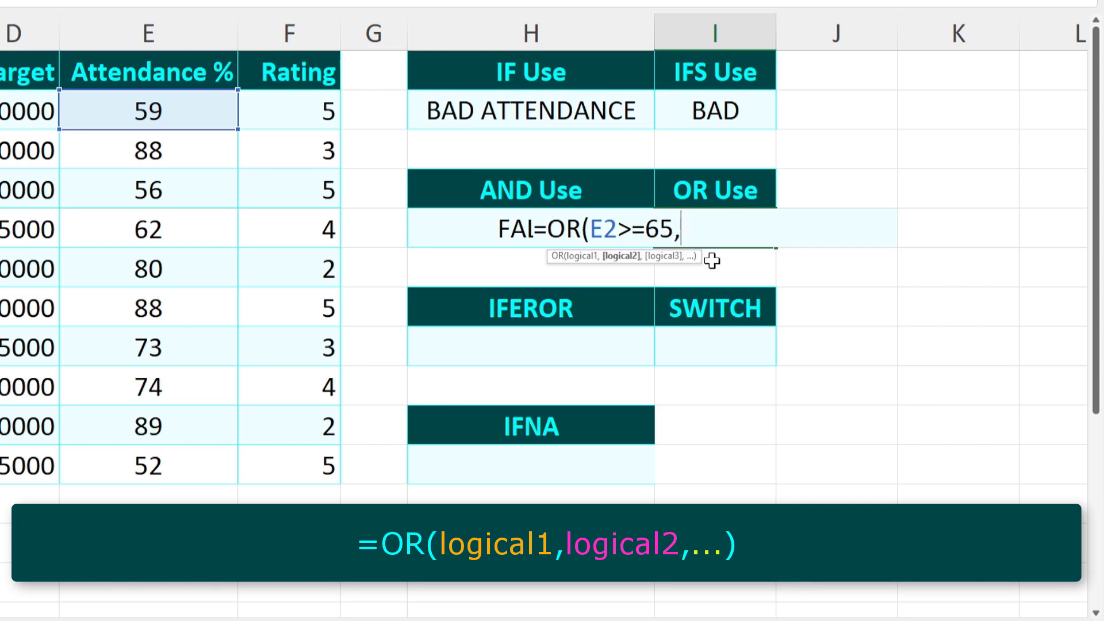
click(322, 115)
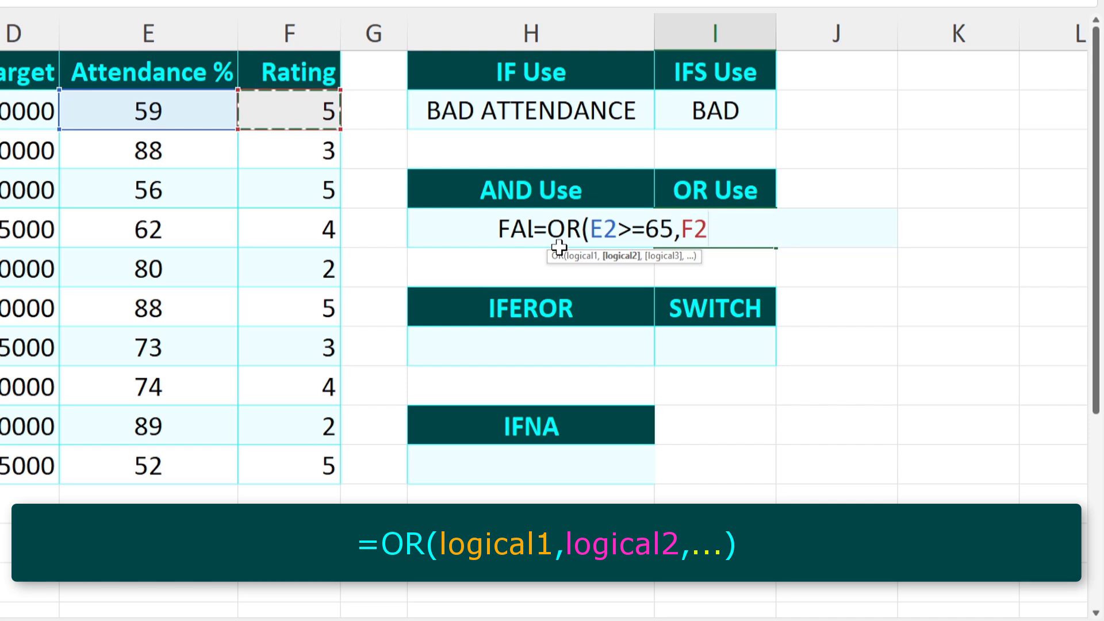
text(>)
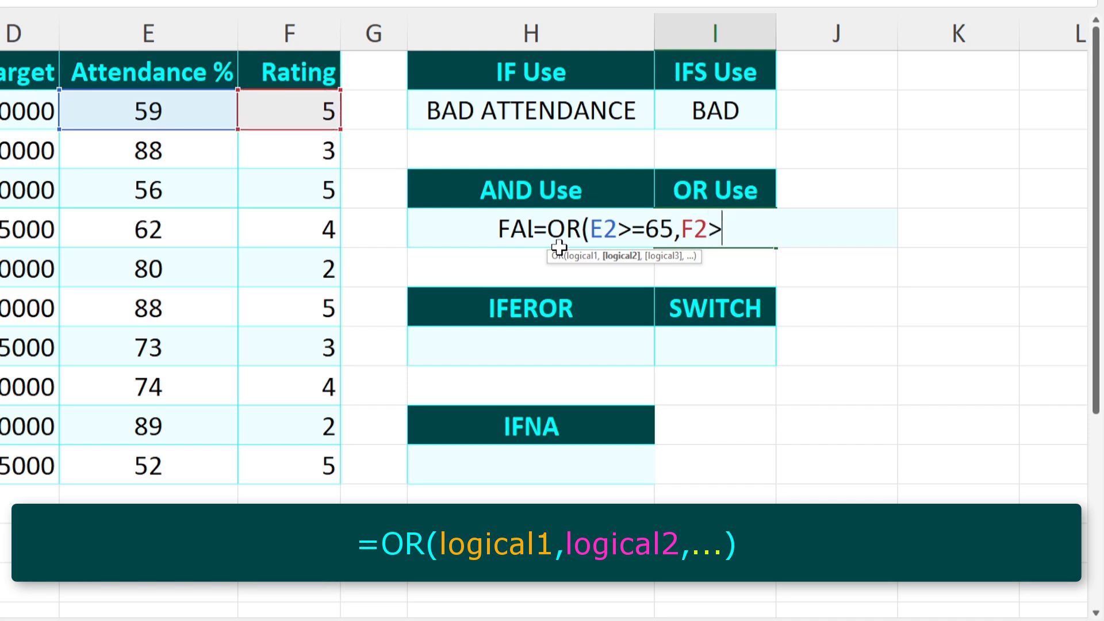
text(4))
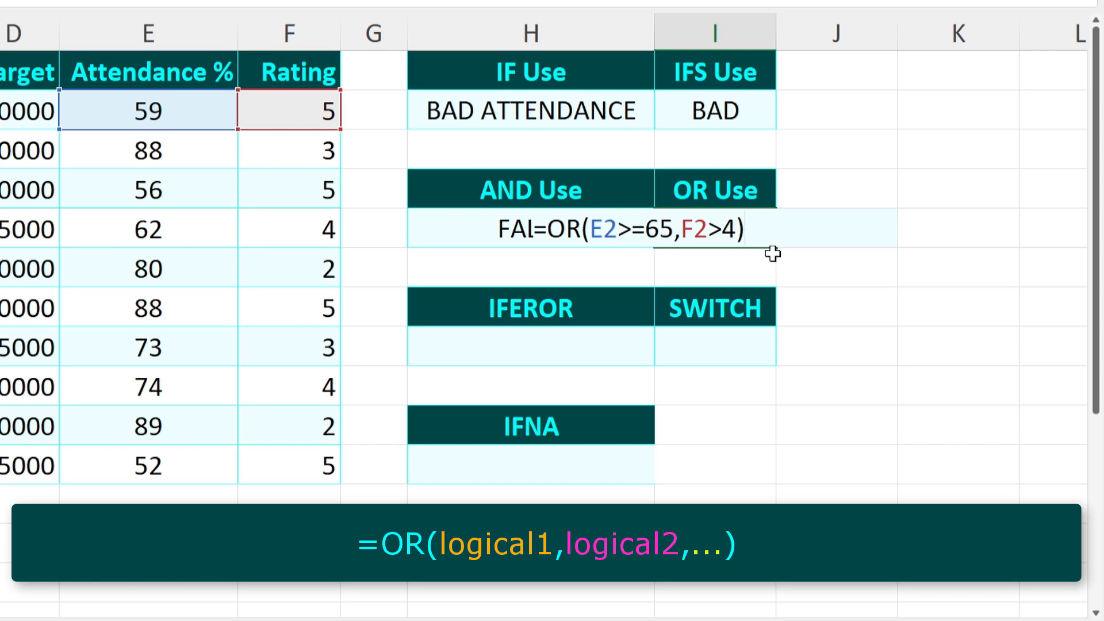
key(Return)
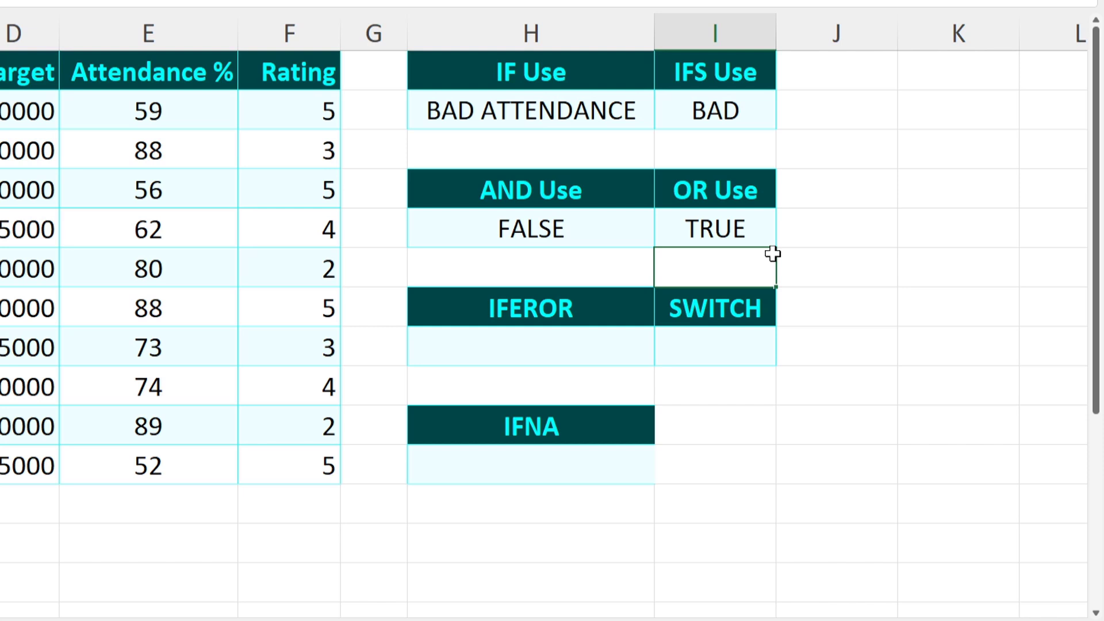
click(744, 229)
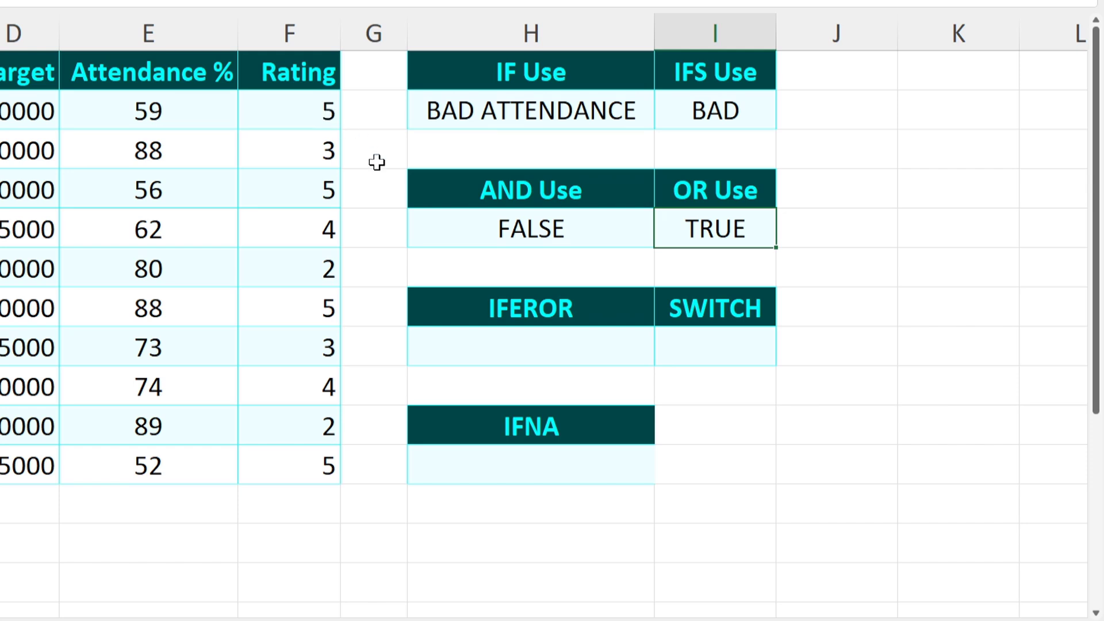
Step: Change the attendance in E2 to 69 to test the OR formula in I5
click(175, 114)
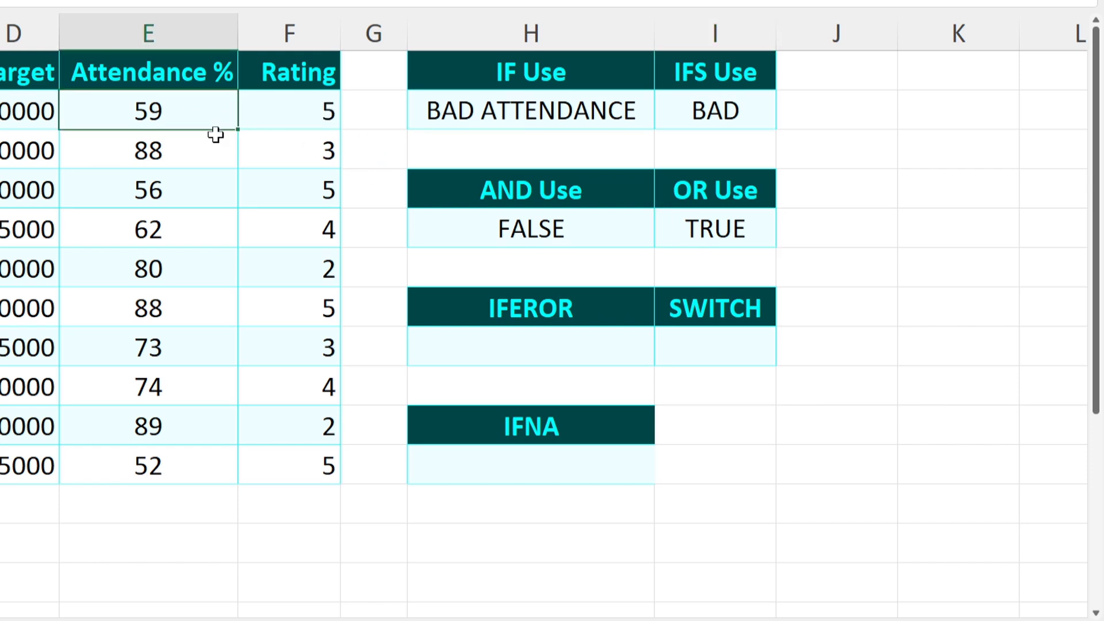
key(Return)
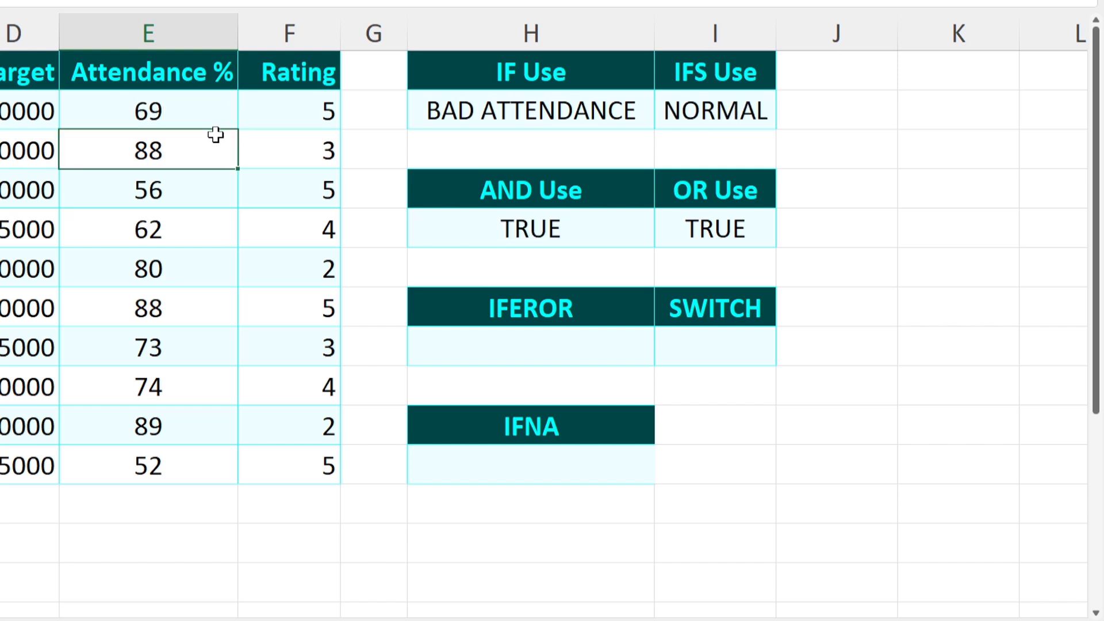
click(717, 234)
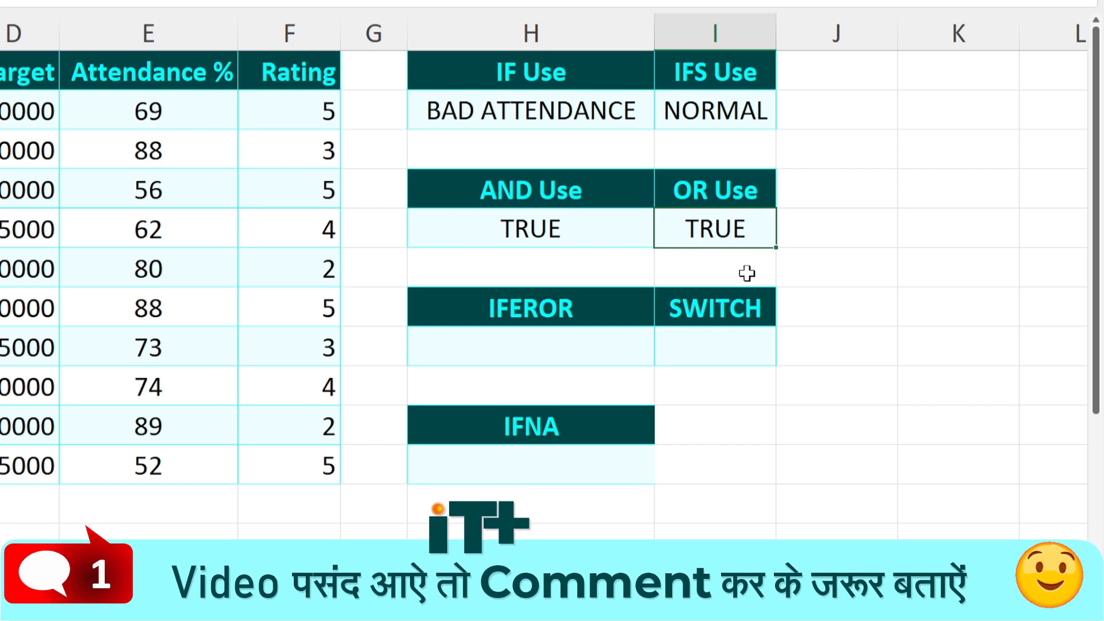
click(153, 115)
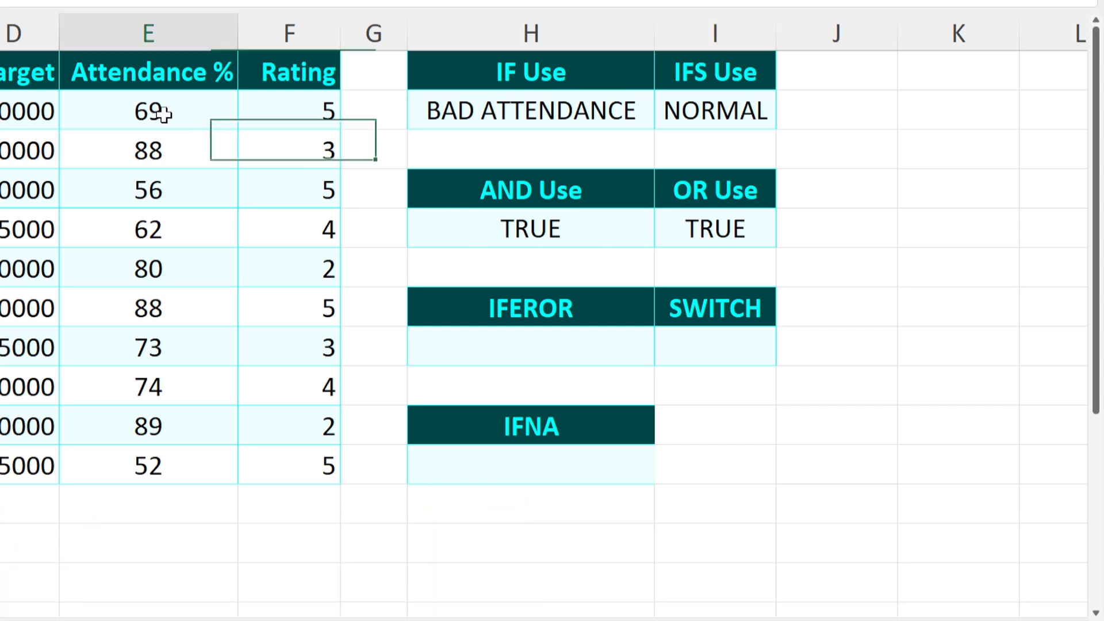
click(311, 121)
Step: Set the attendance in E2 back to 59 and compare the AND and OR results
click(168, 109)
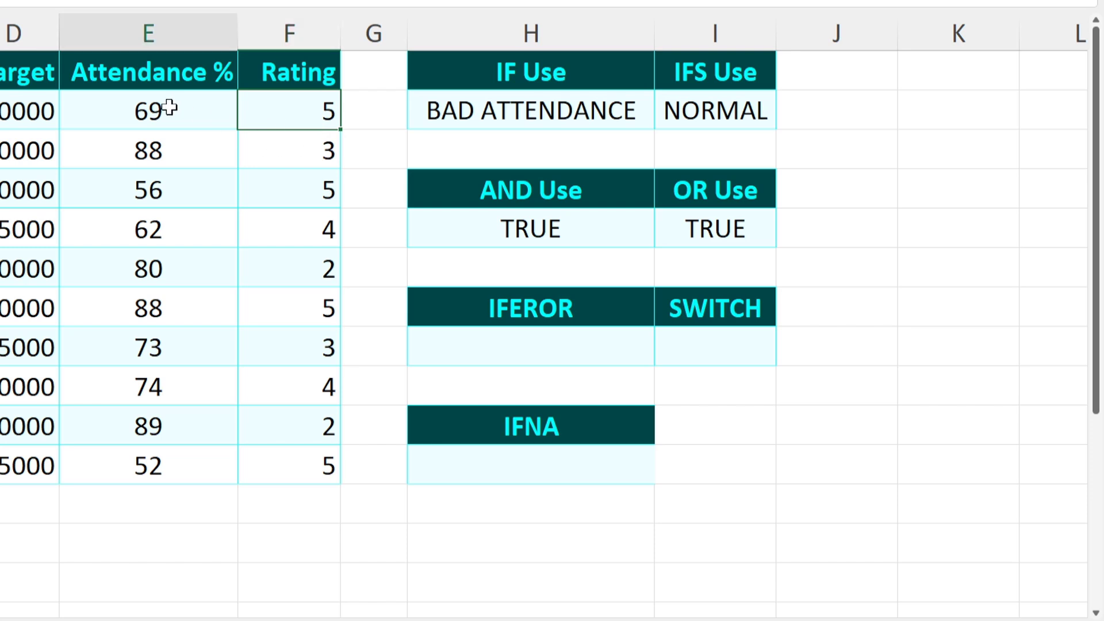
text(59)
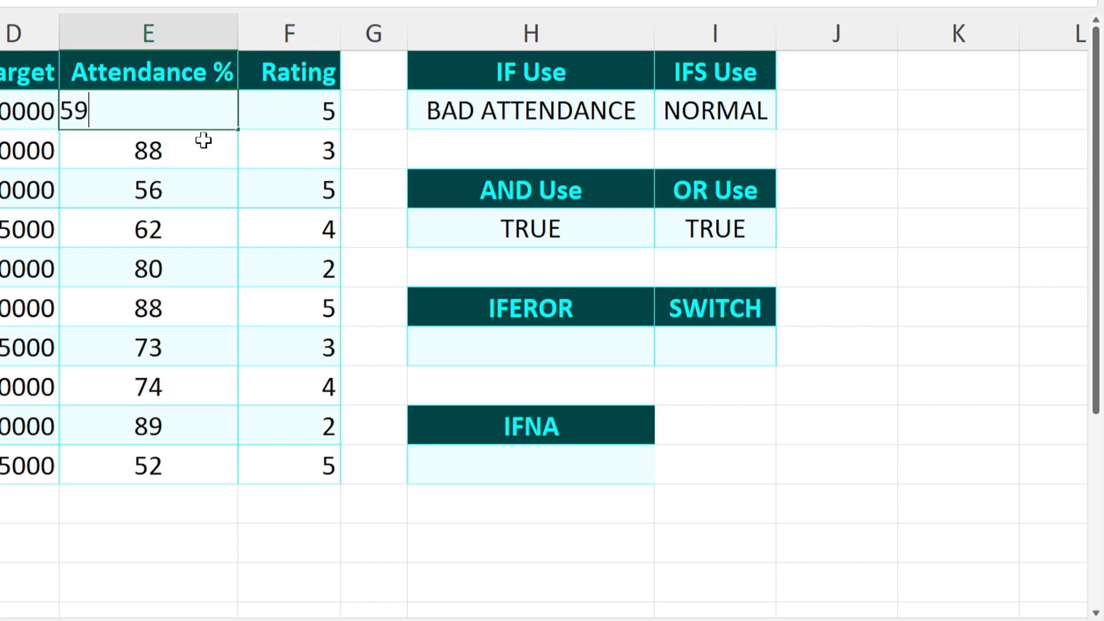
key(Return)
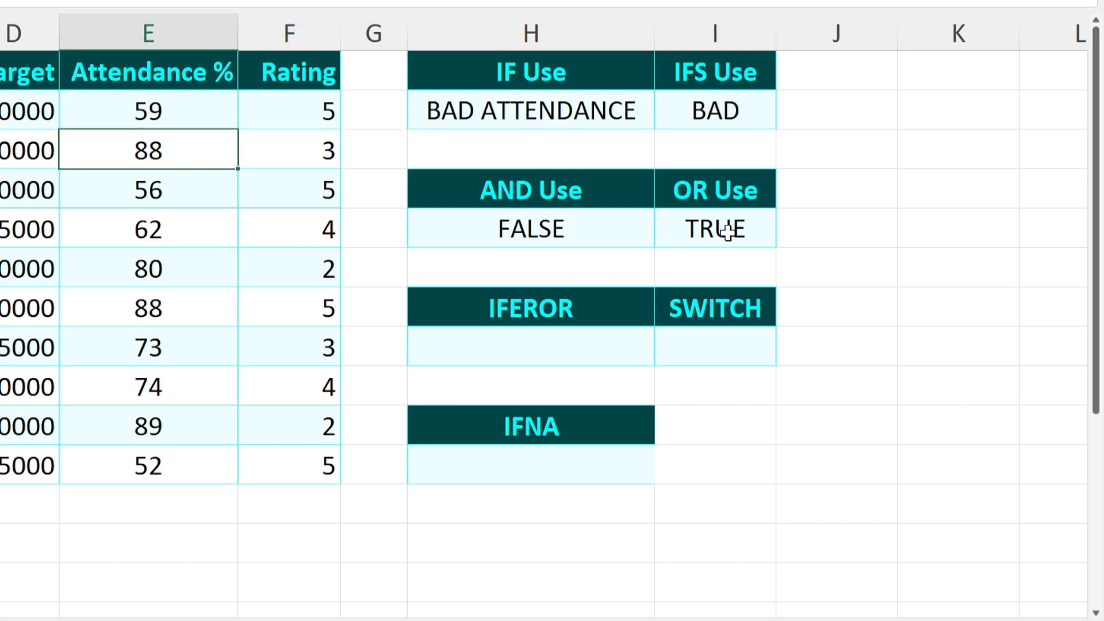
click(521, 229)
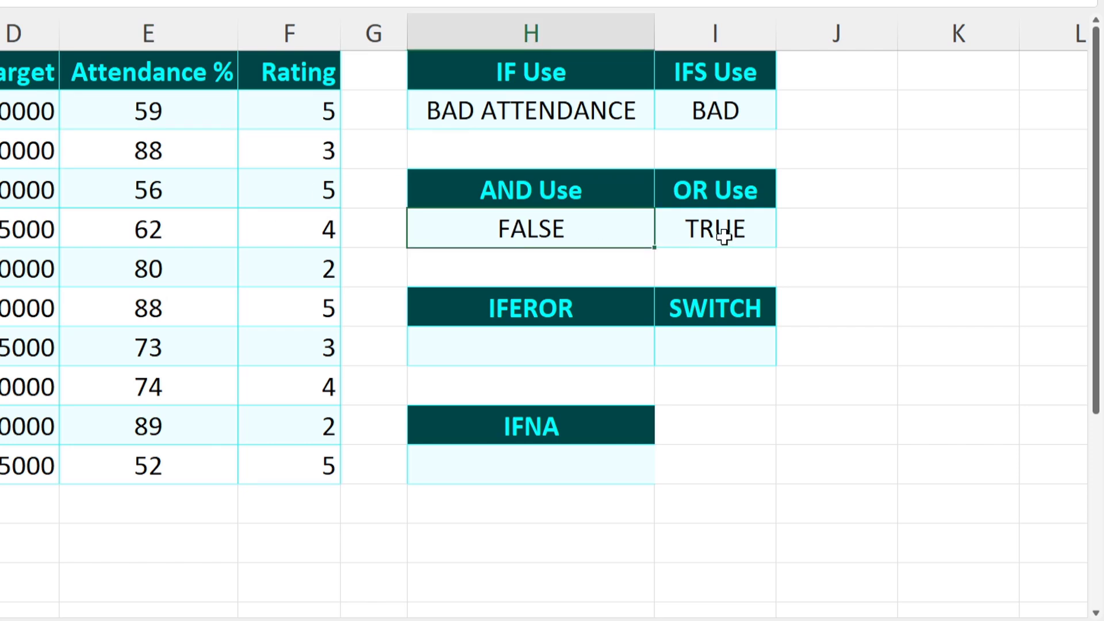
click(317, 119)
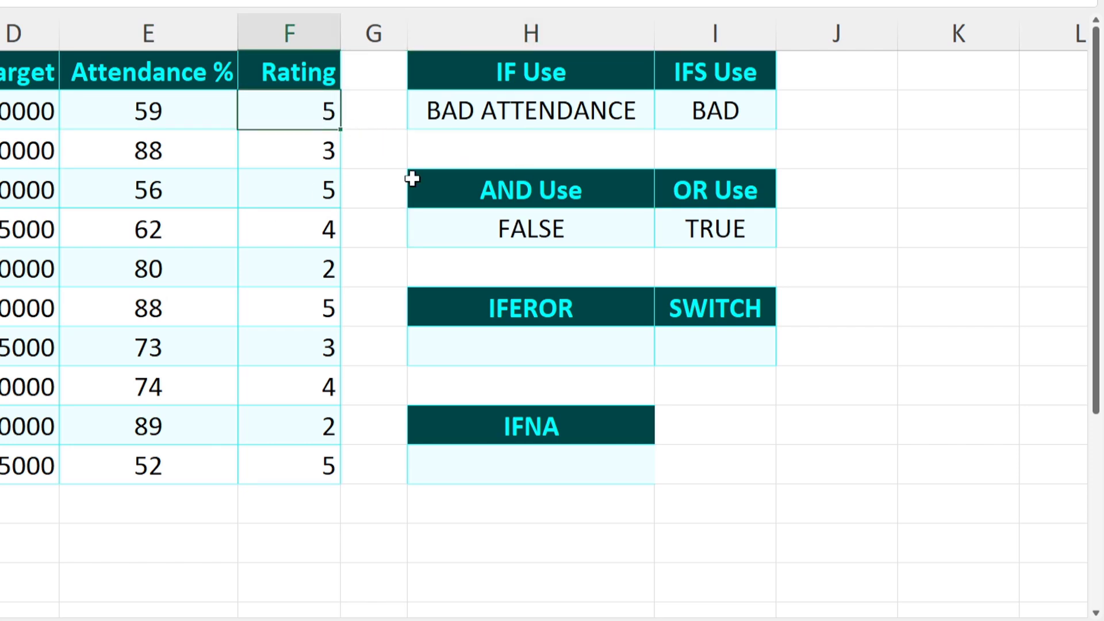
Step: Set the rating in F2 to 3 and check the OR result in I5
text(3)
key(Return)
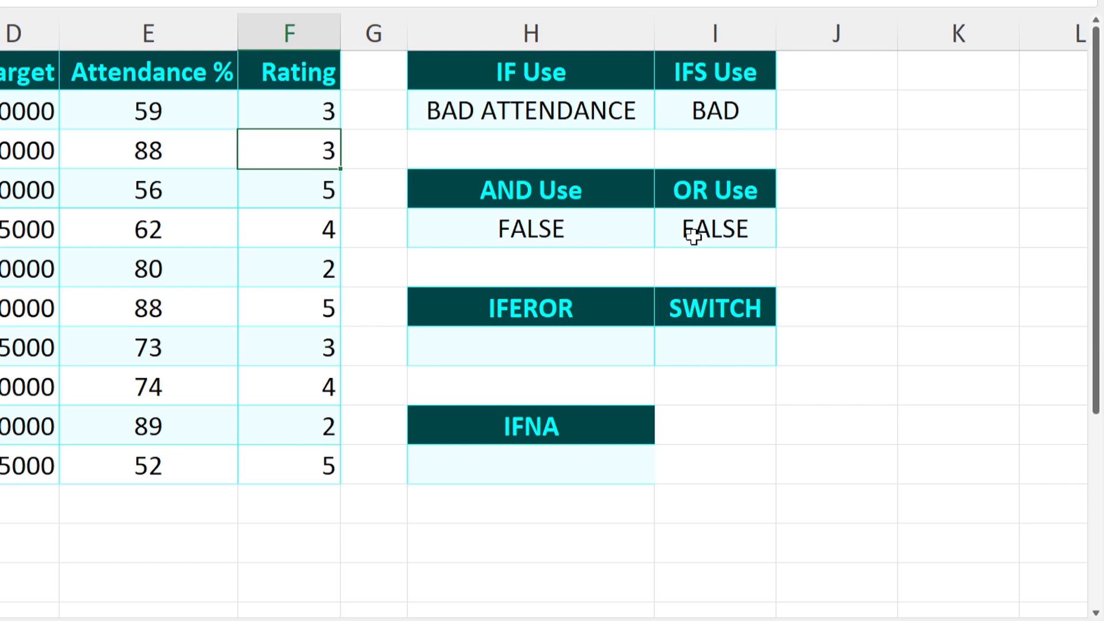
click(693, 236)
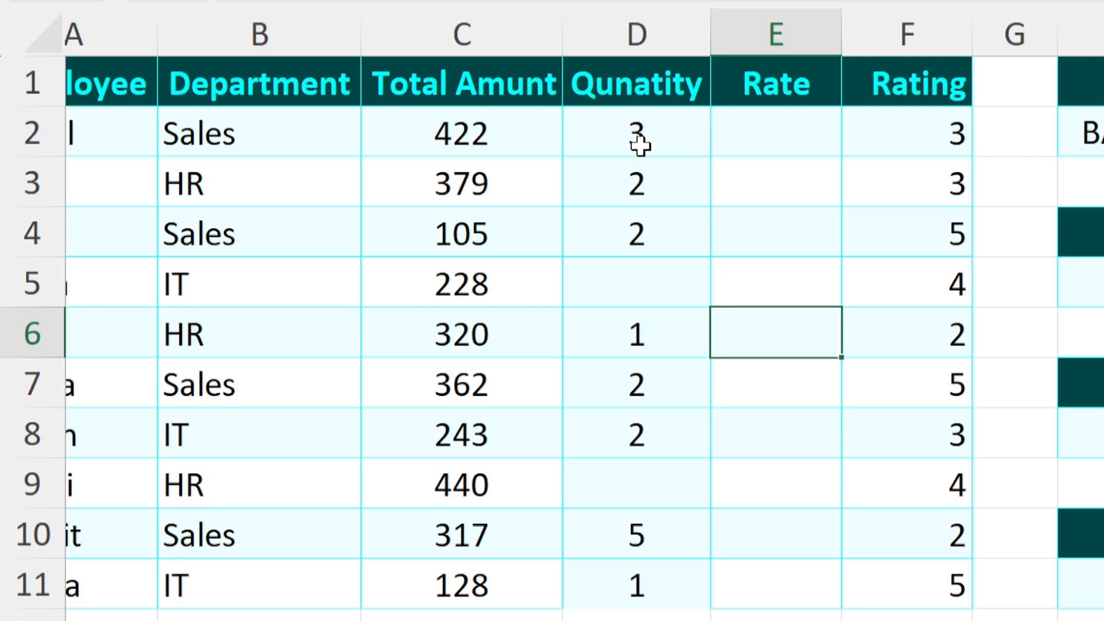
Step: Enter the formula =C2/D2 in E2 to calculate the rate from total amount and quantity
click(757, 141)
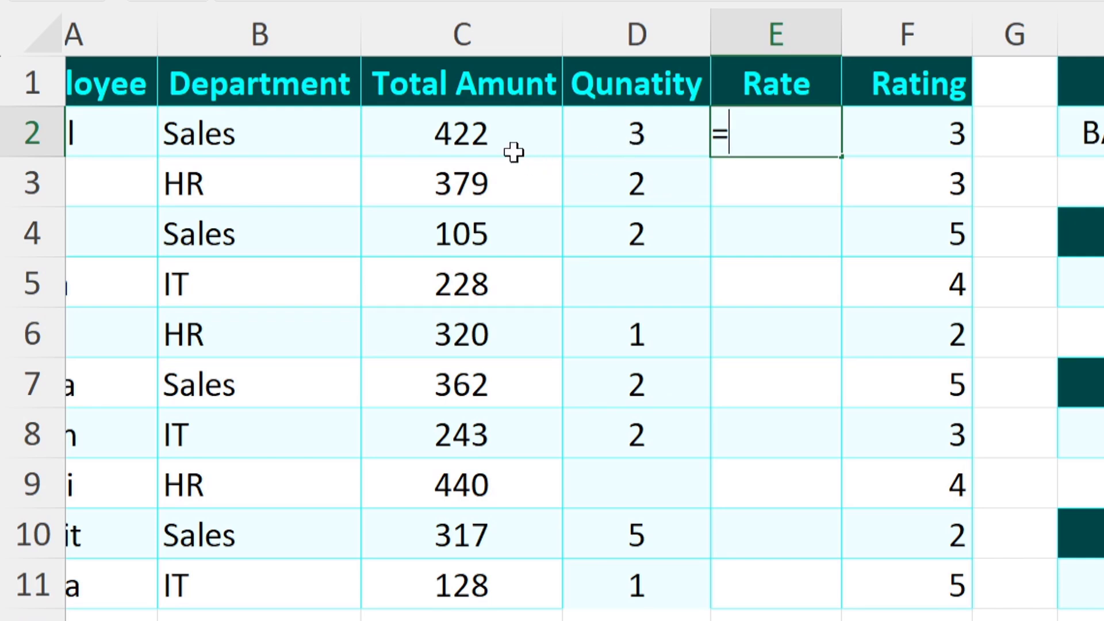
click(483, 134)
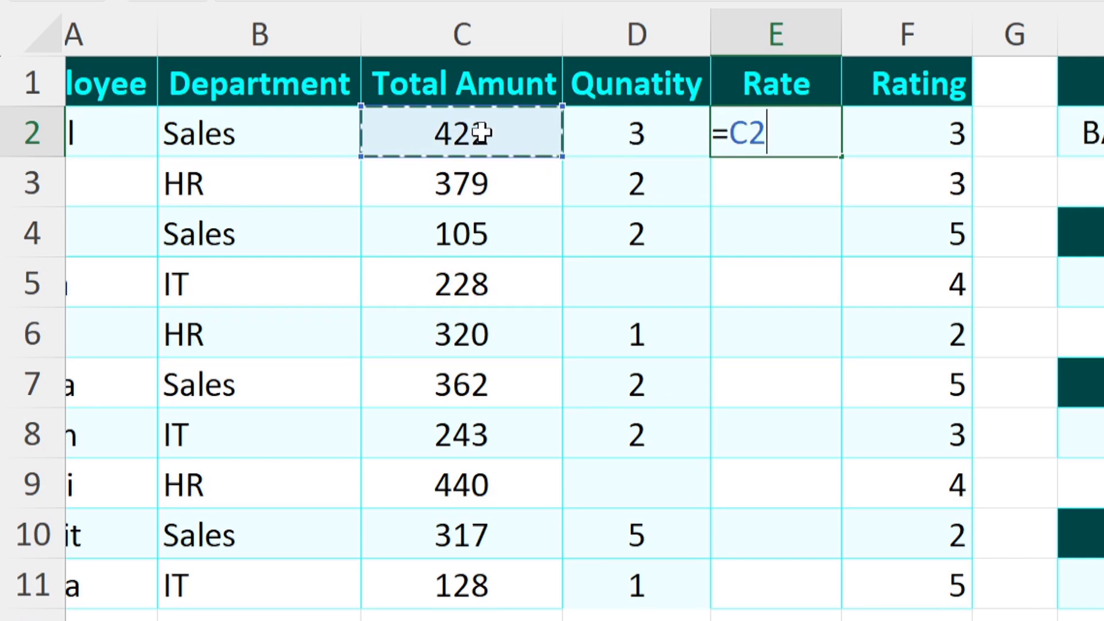
text(/)
click(621, 135)
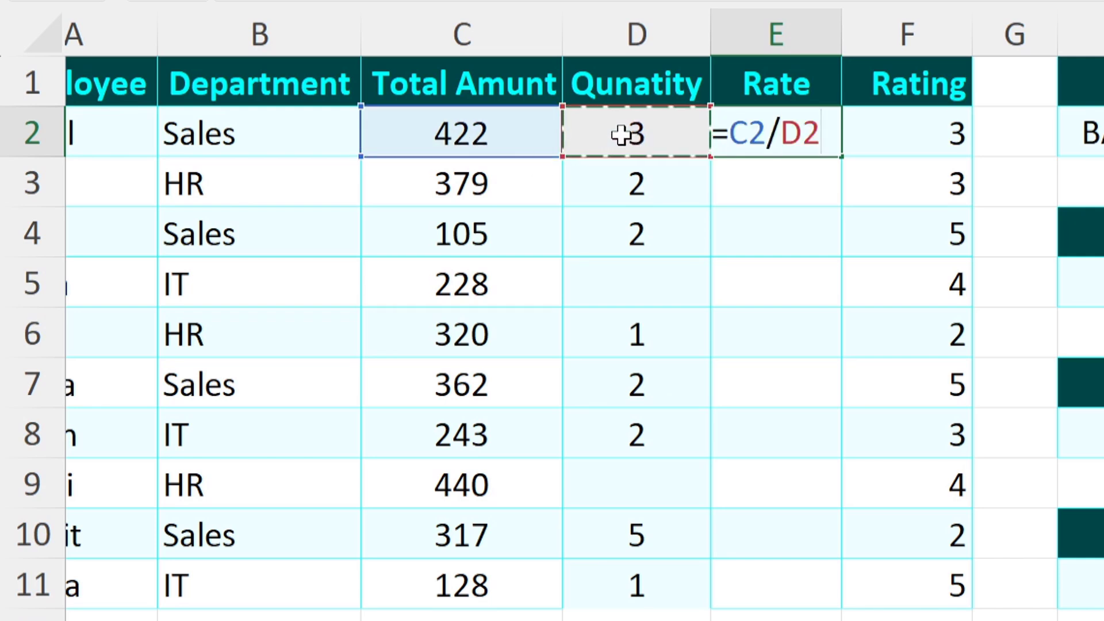
key(Return)
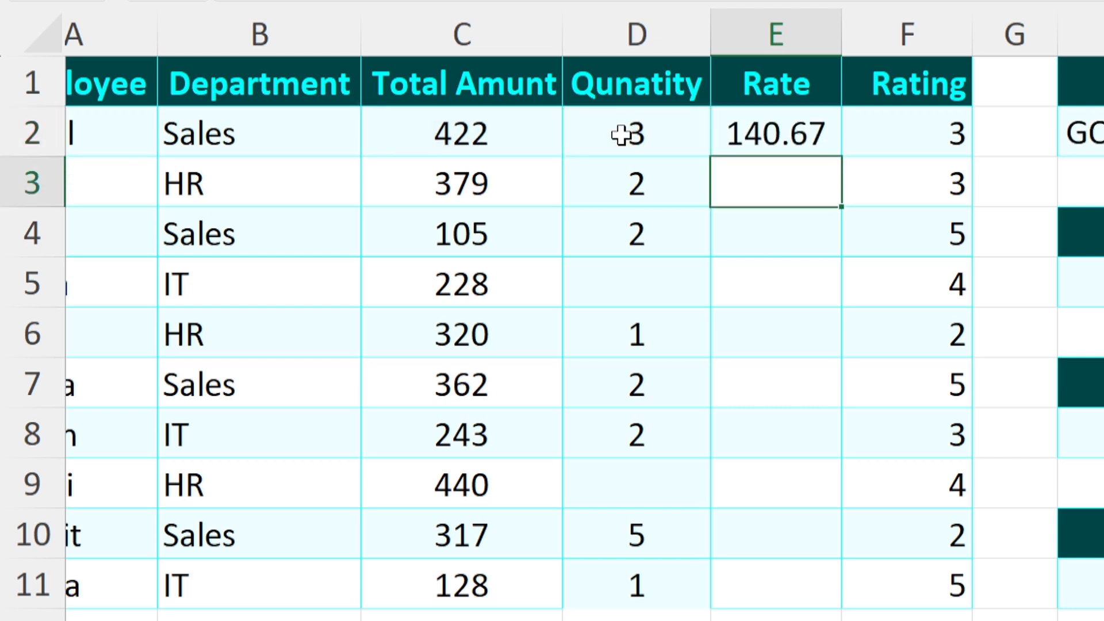
Step: Fill the plain division formula from E2 down to E11 and inspect the rows without a quantity
click(780, 148)
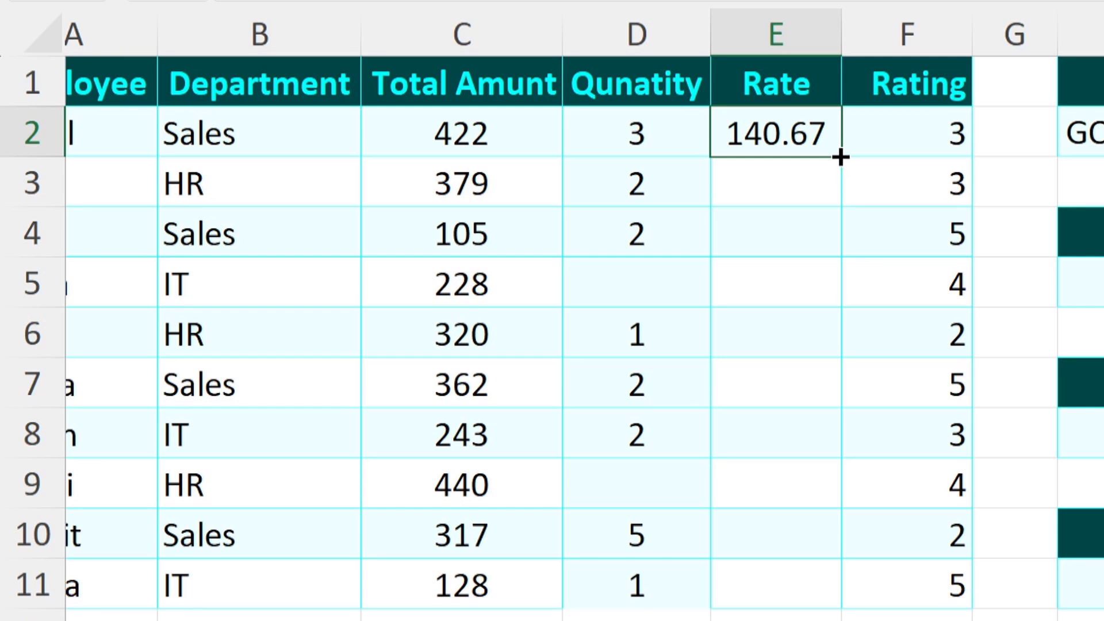
drag(840, 156, 800, 604)
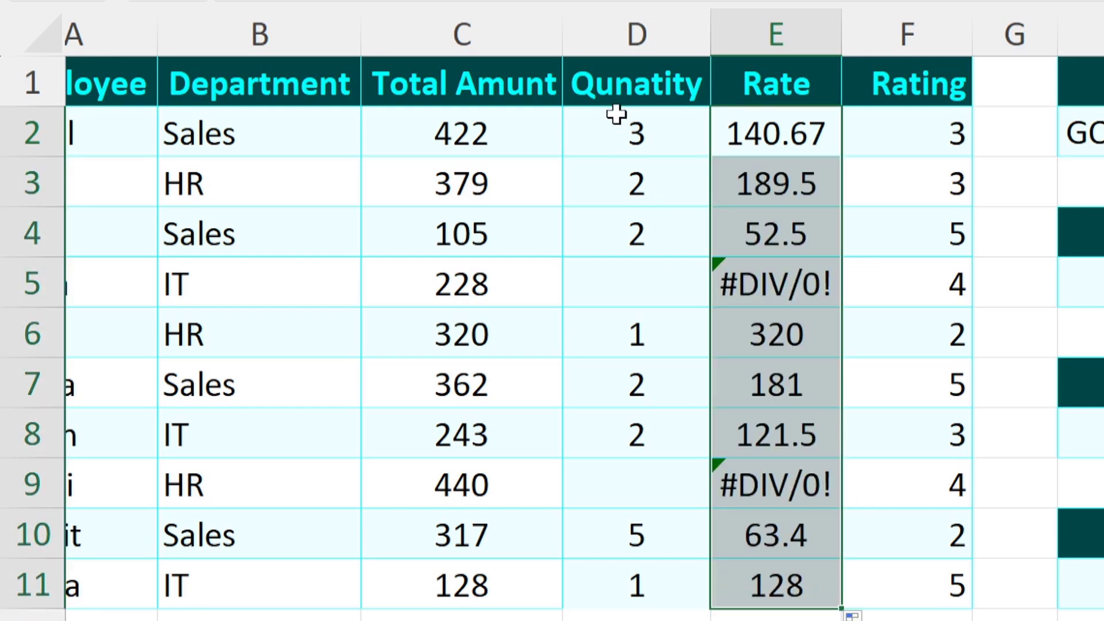
click(645, 284)
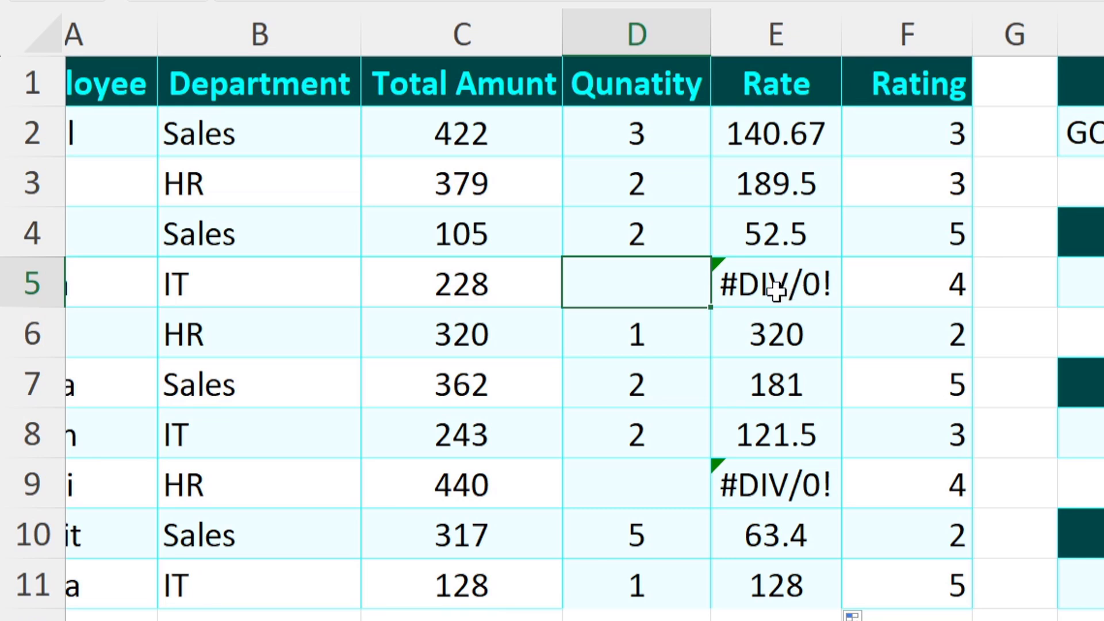
click(769, 490)
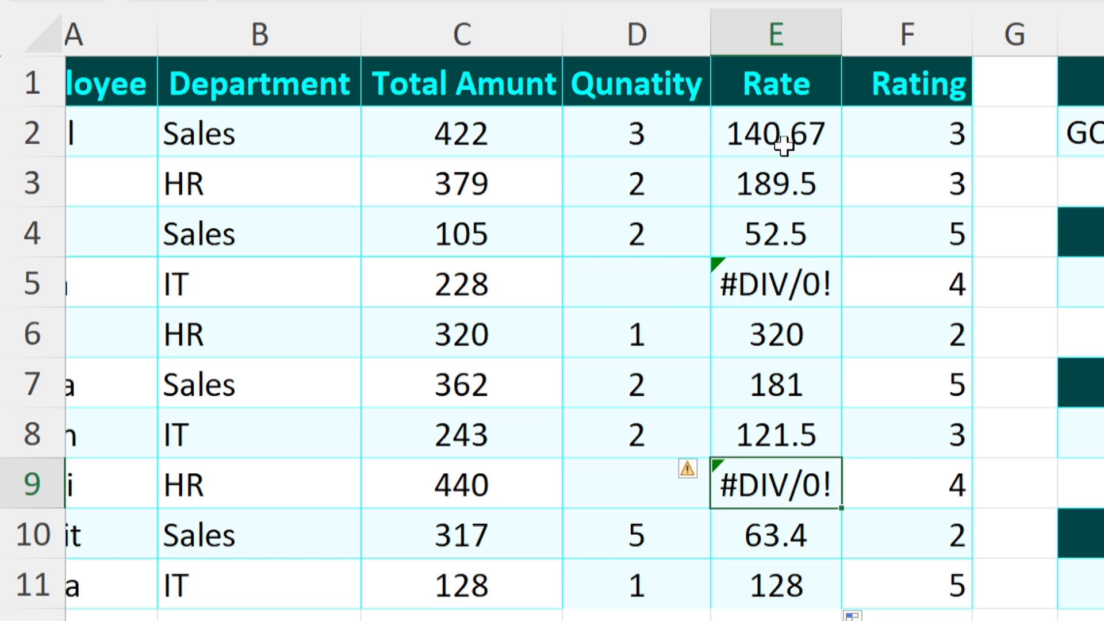
Step: Clear the calculated rates from E2:E11
drag(783, 142, 777, 582)
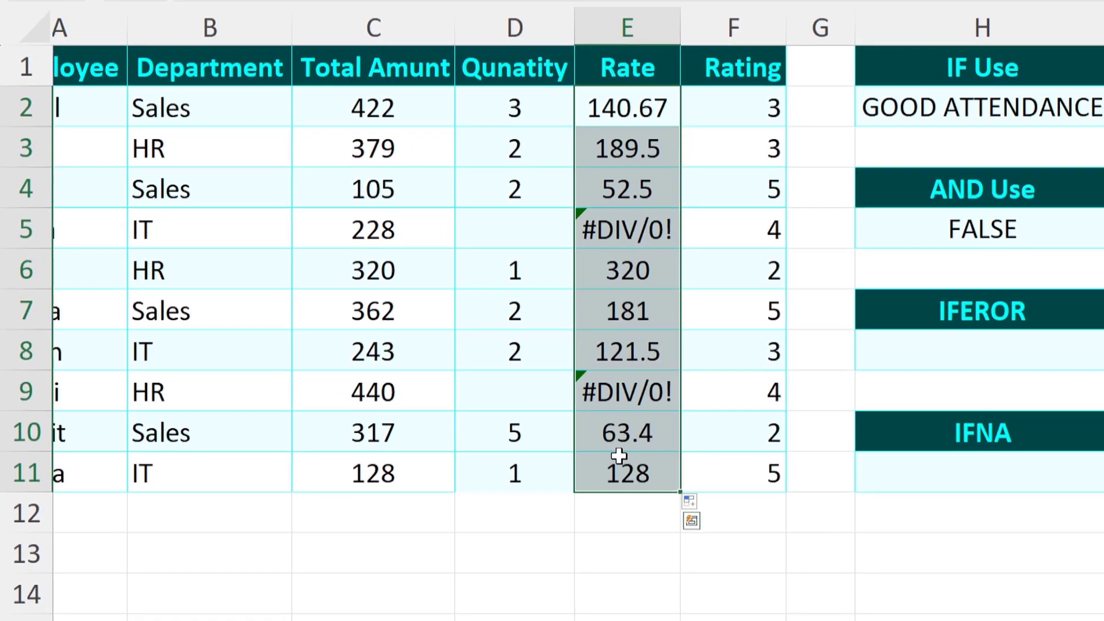
key(Delete)
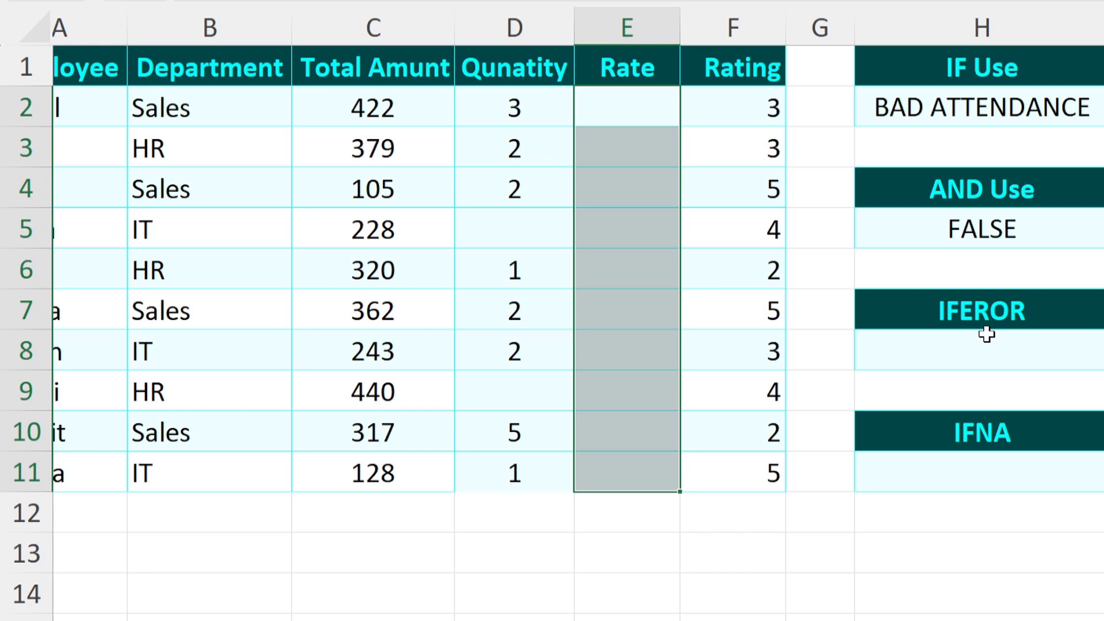
click(974, 348)
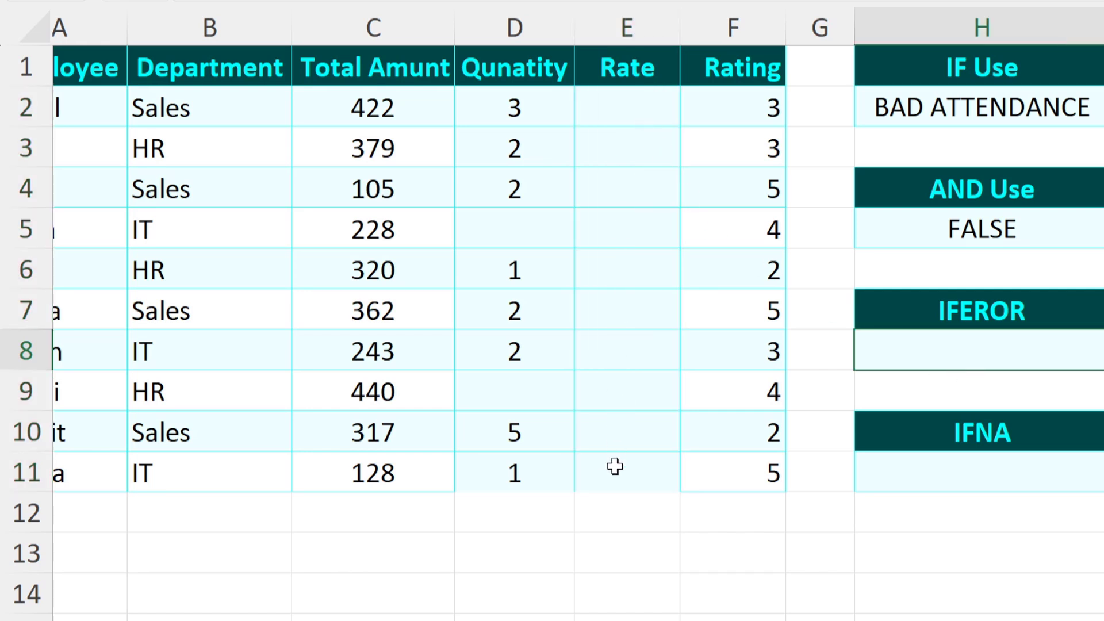
Step: Start an IFERROR formula in E2 with C2/D2 as the value to evaluate
click(613, 109)
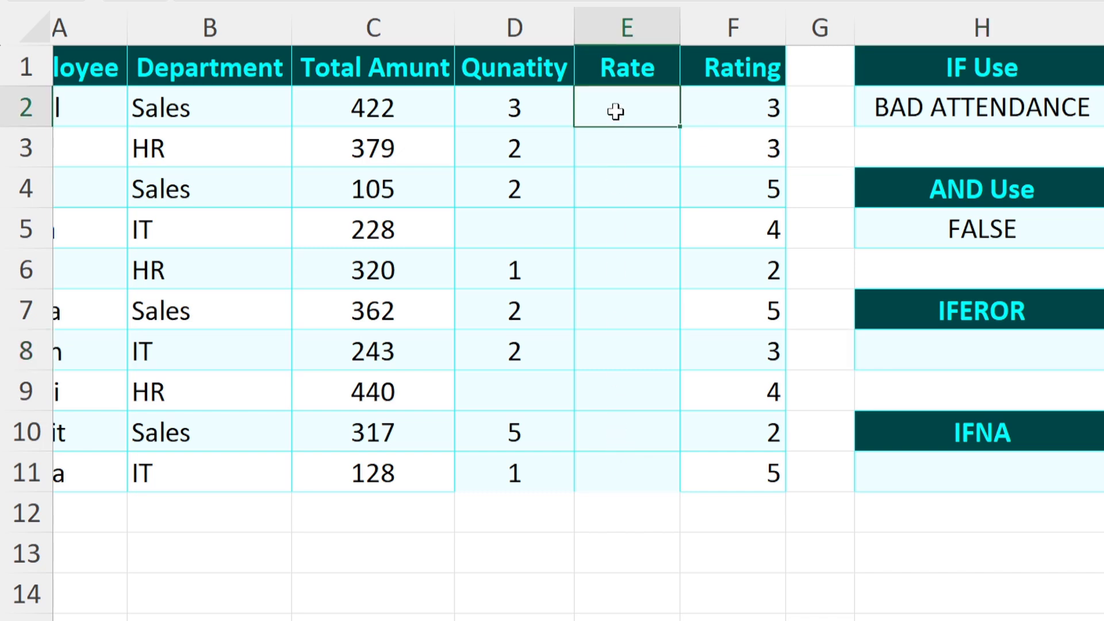
text(=)
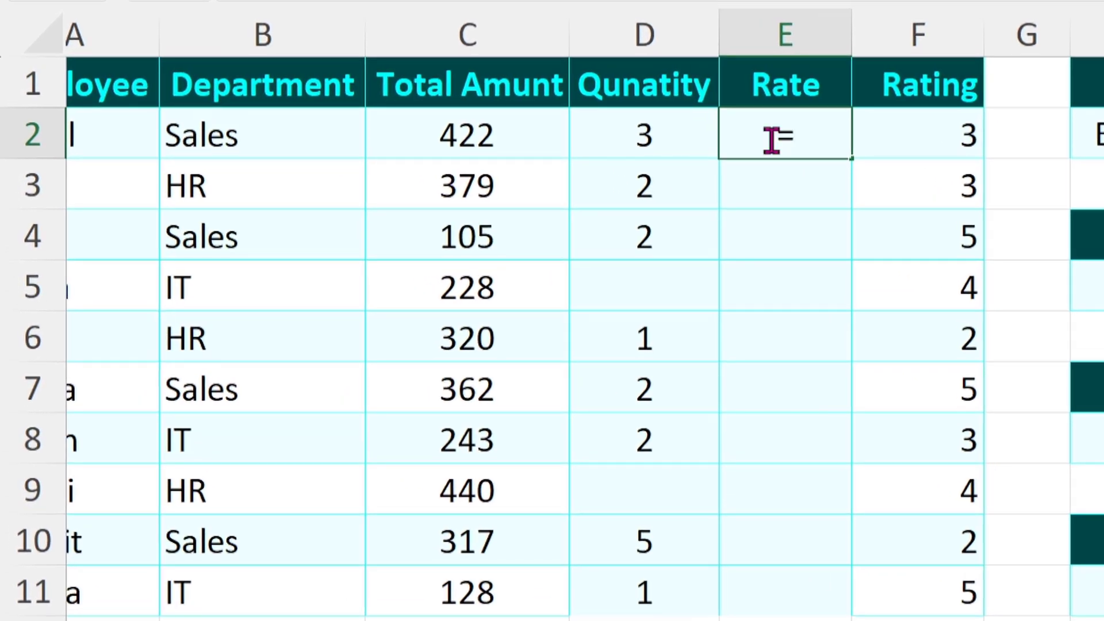
text(if)
key(Down)
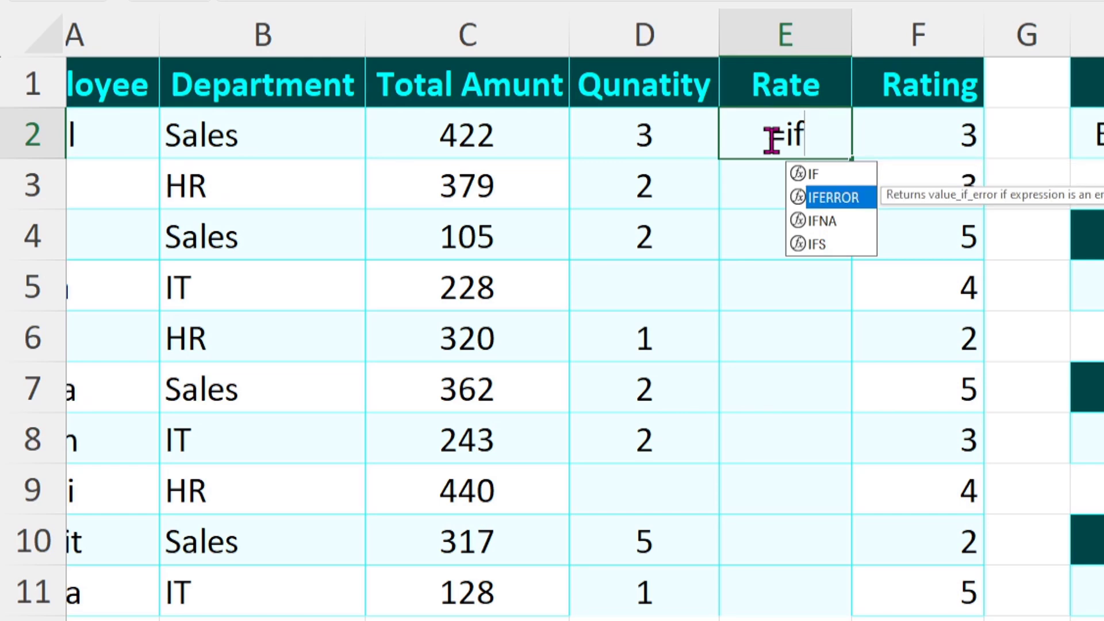
key(Tab)
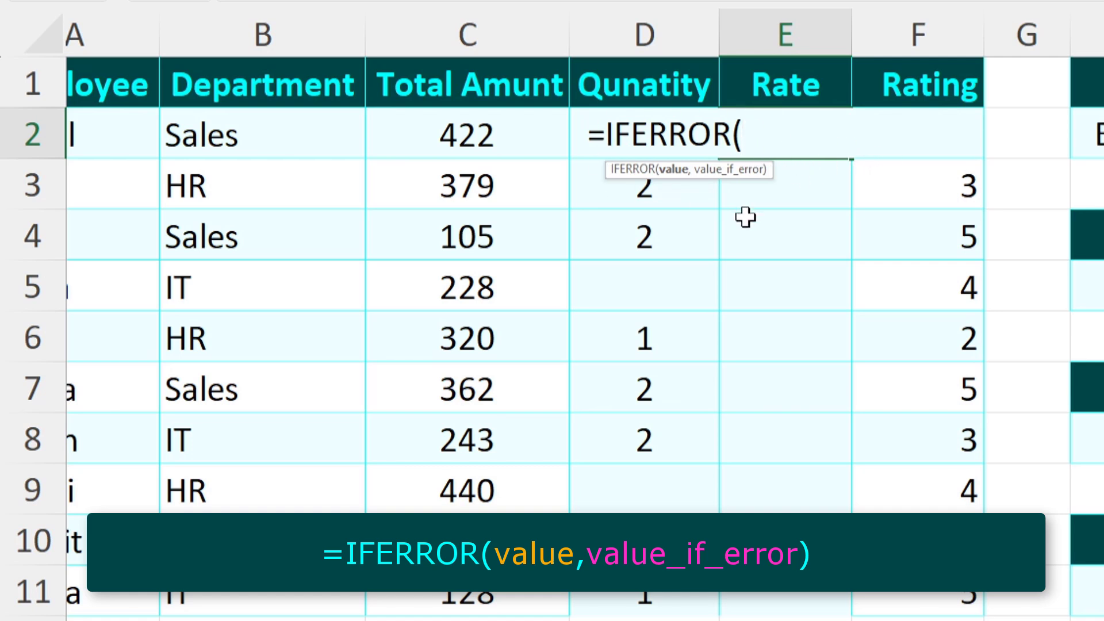
click(477, 133)
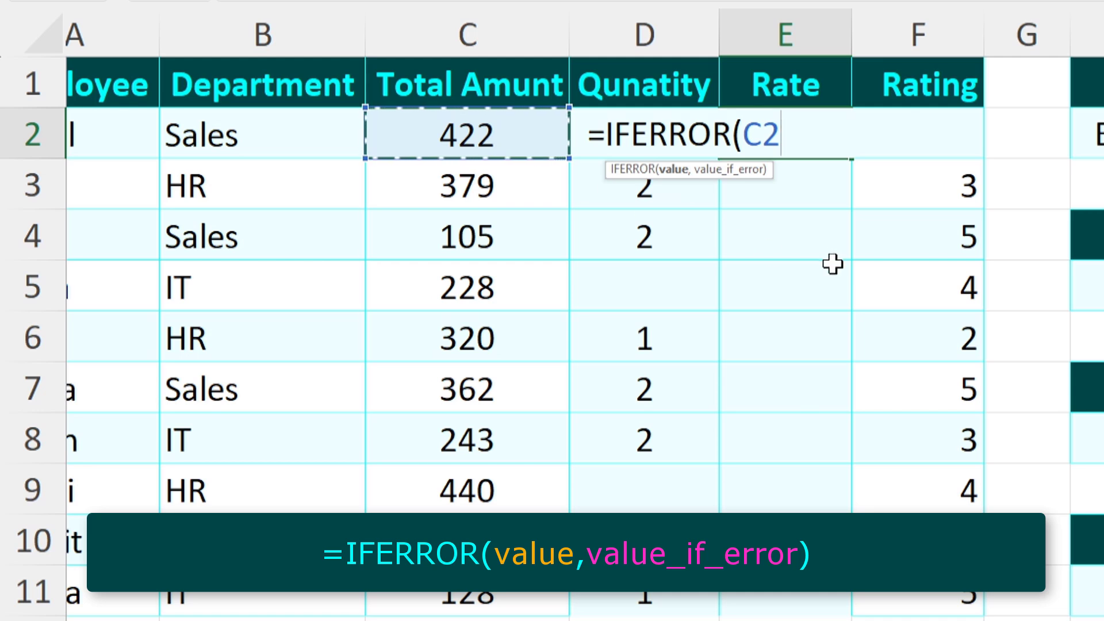
text(/)
click(575, 148)
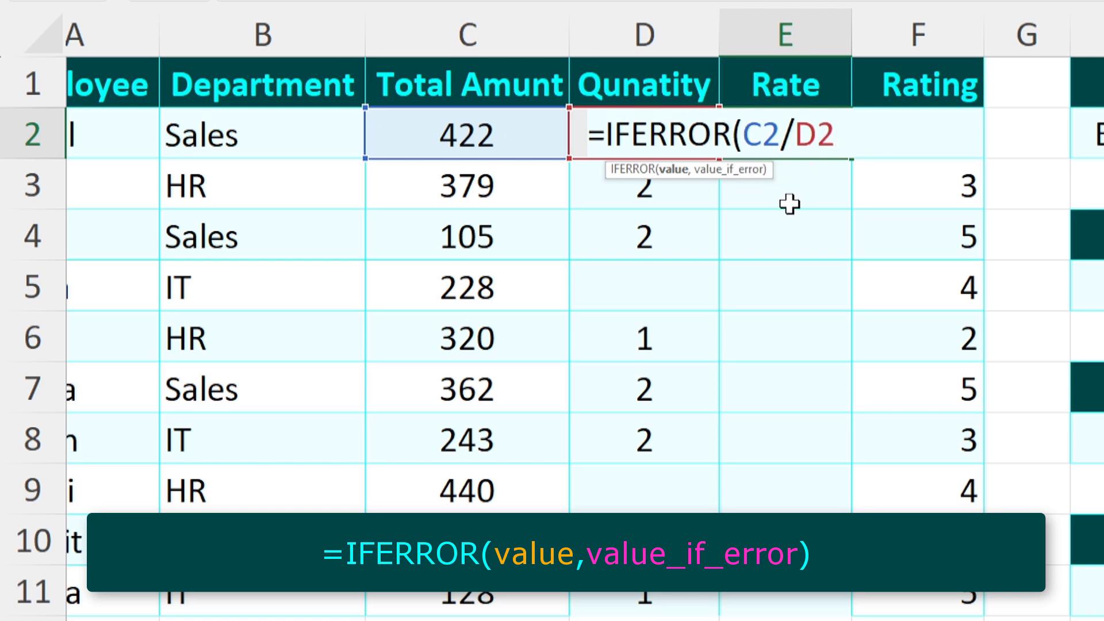
Step: Complete the IFERROR formula in E2 with "Qunatity No Available" as the value returned on error
text(,)
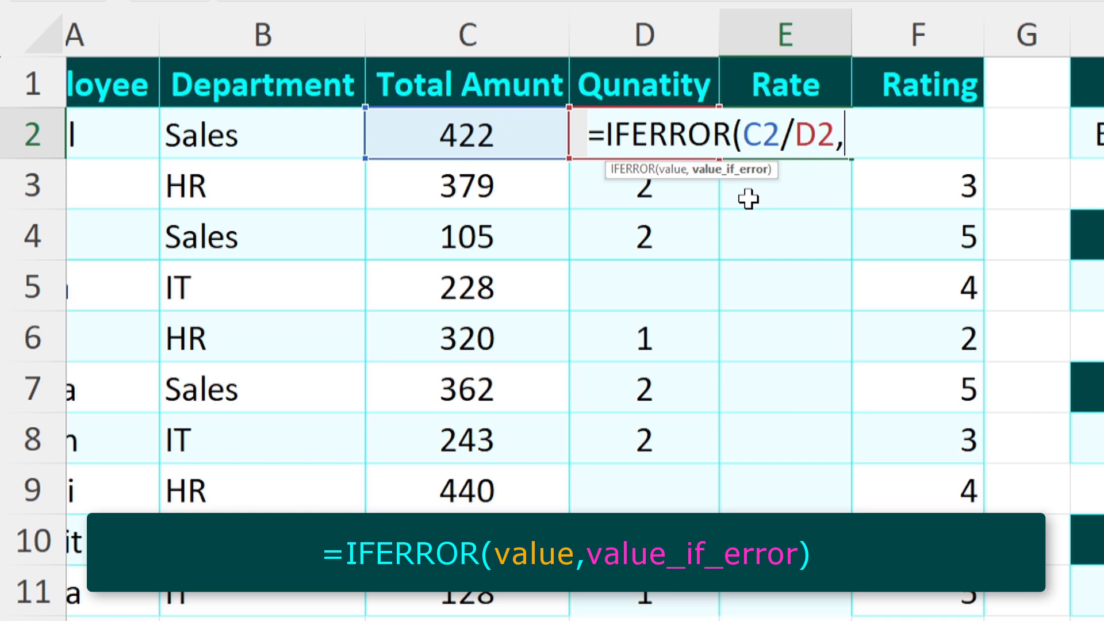
text("Qunatit)
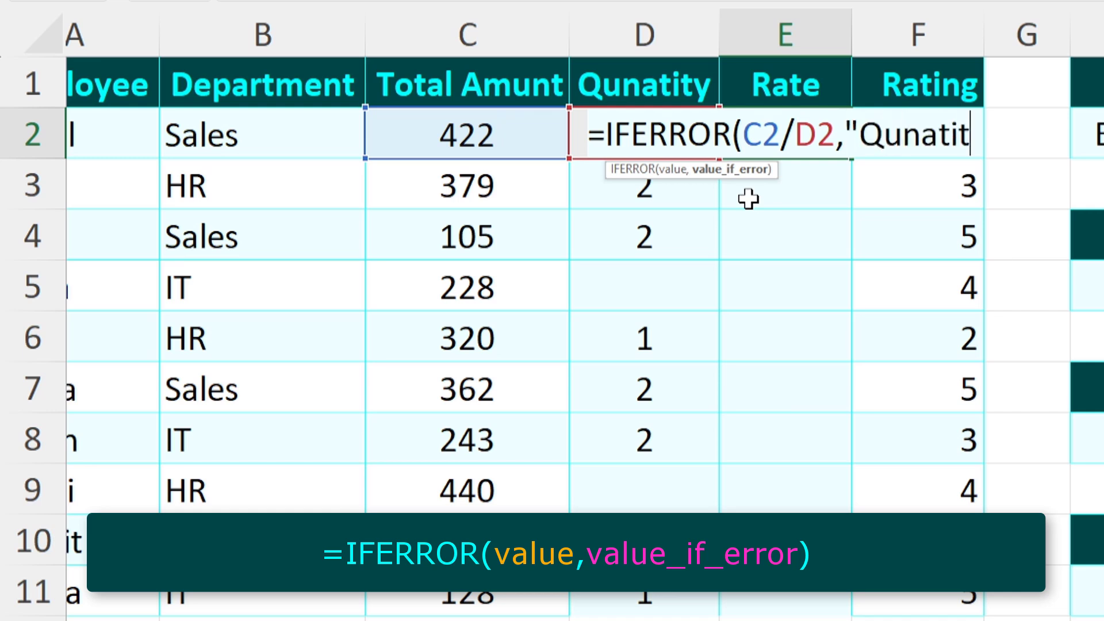
text(y No A)
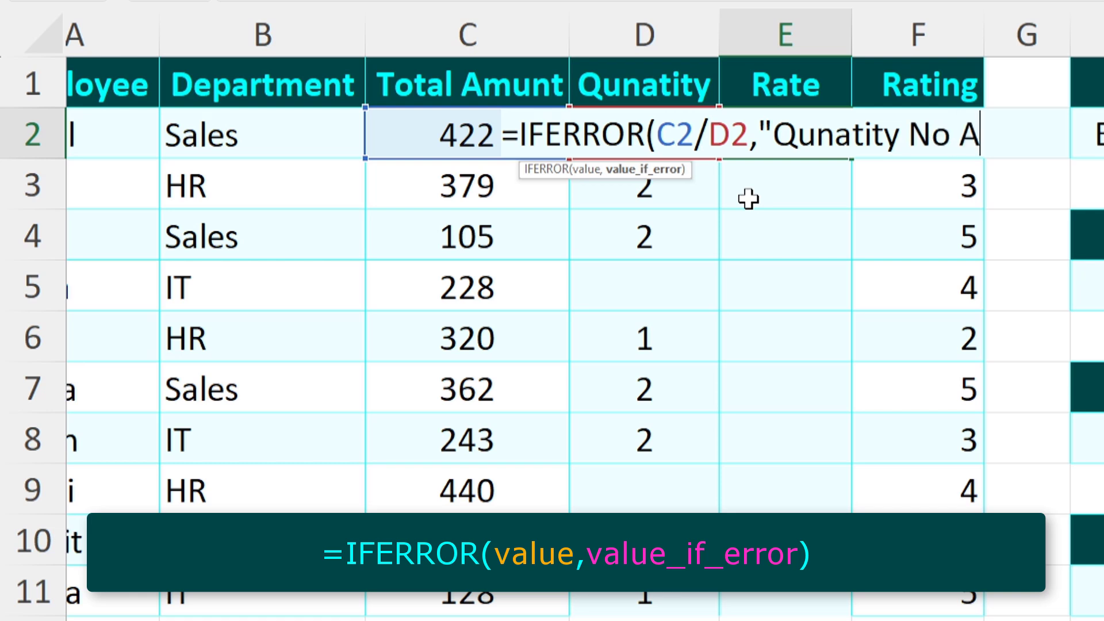
text(vaila)
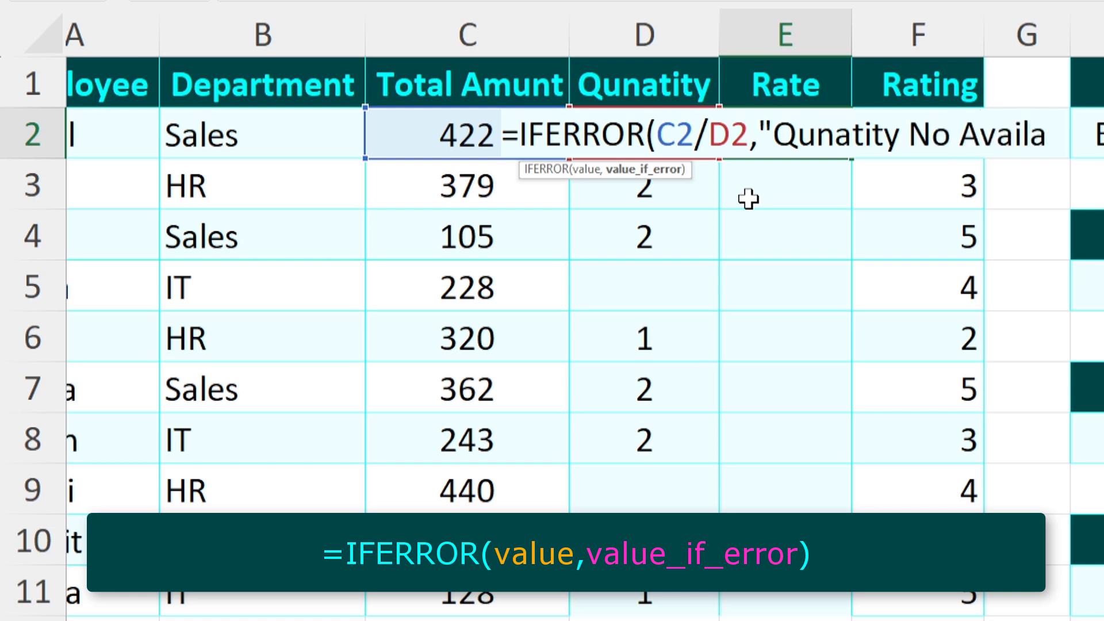
text(ble")
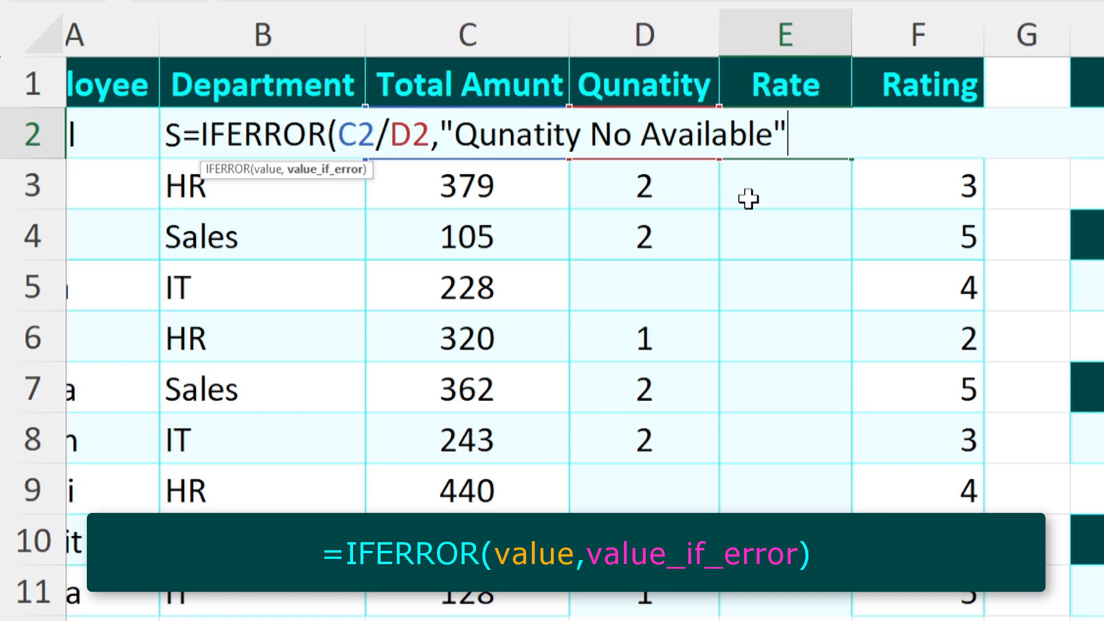
text())
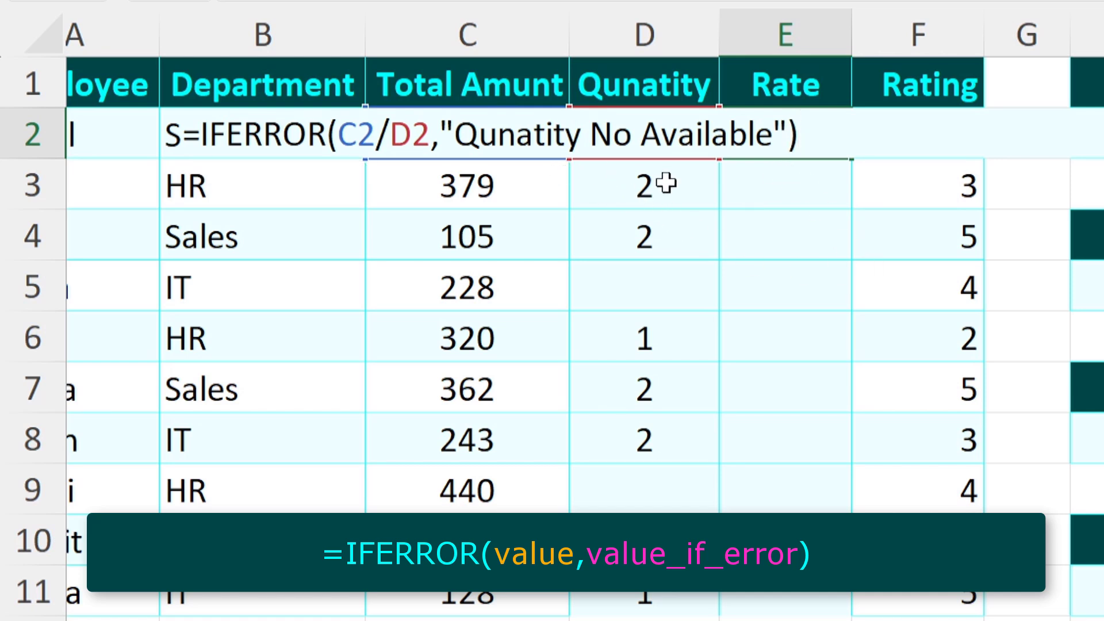
key(BackSpace)
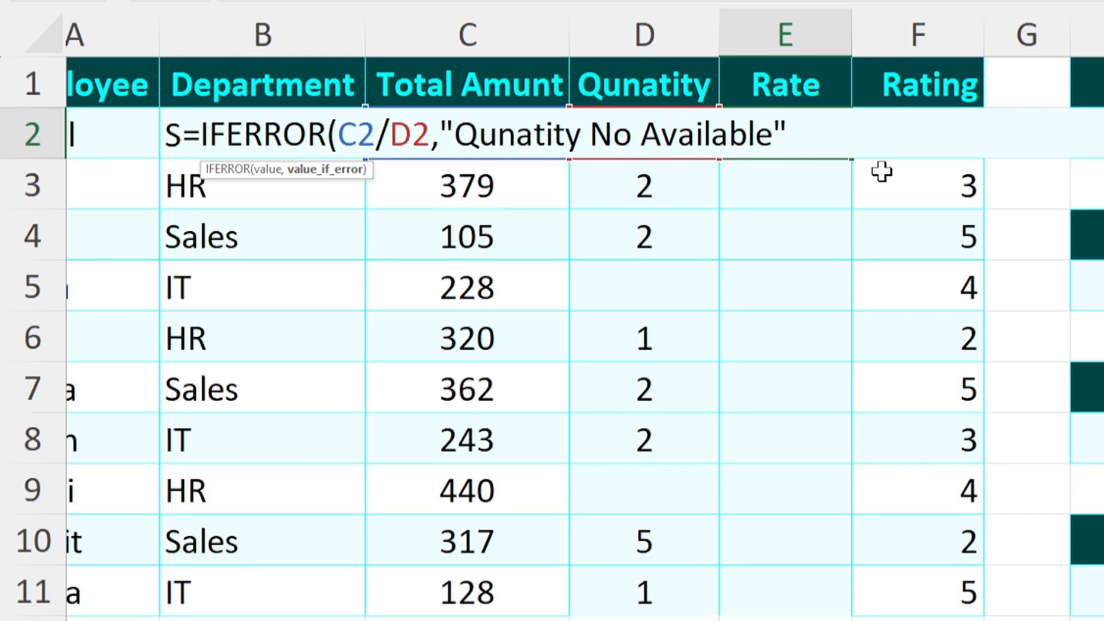
text())
key(Return)
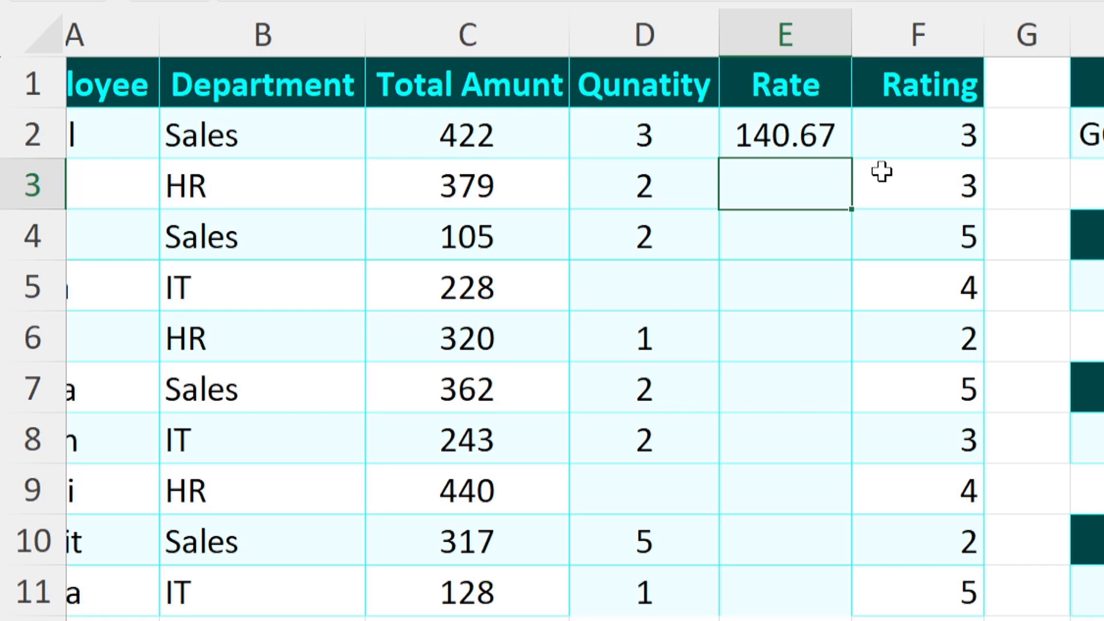
Step: Fill the IFERROR formula from E2 down to E11 and autofit the Rate column's width
click(812, 140)
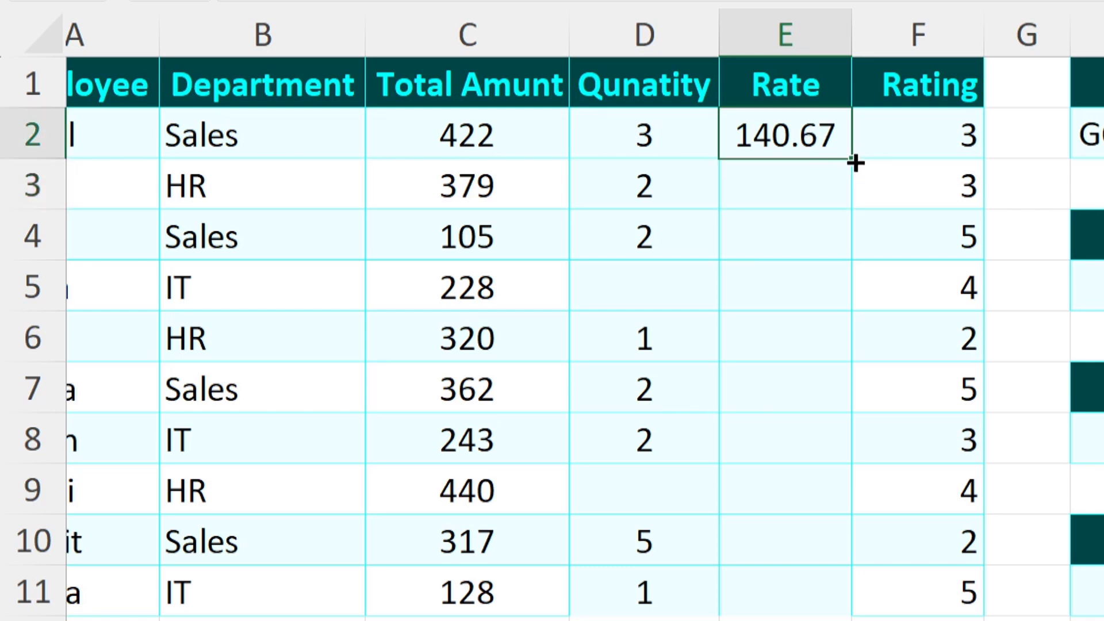
drag(852, 160, 848, 275)
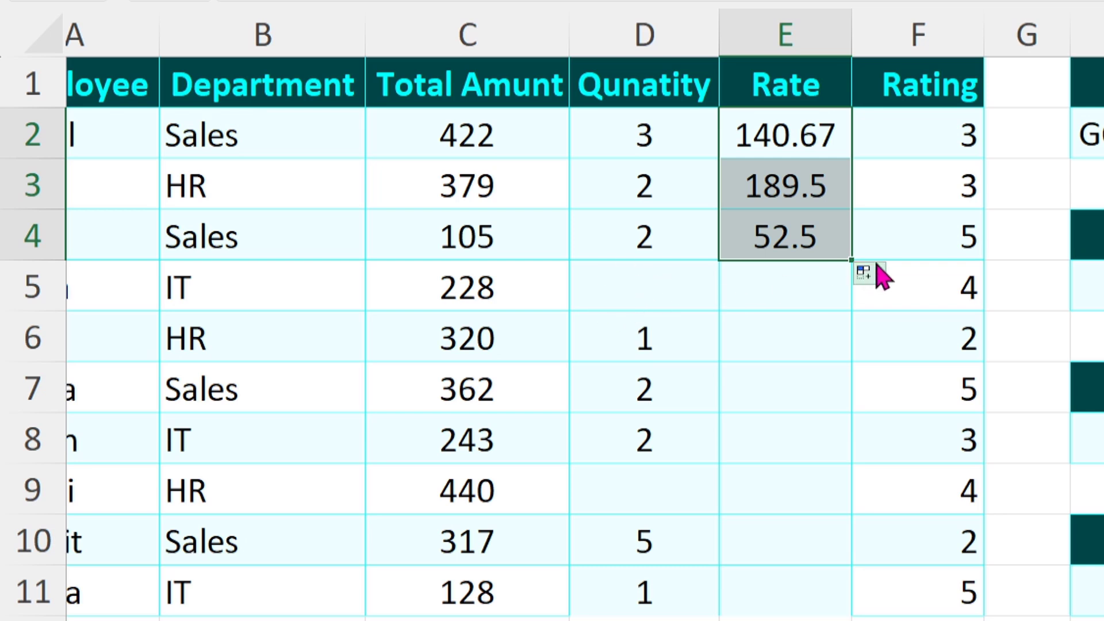
drag(855, 262, 851, 304)
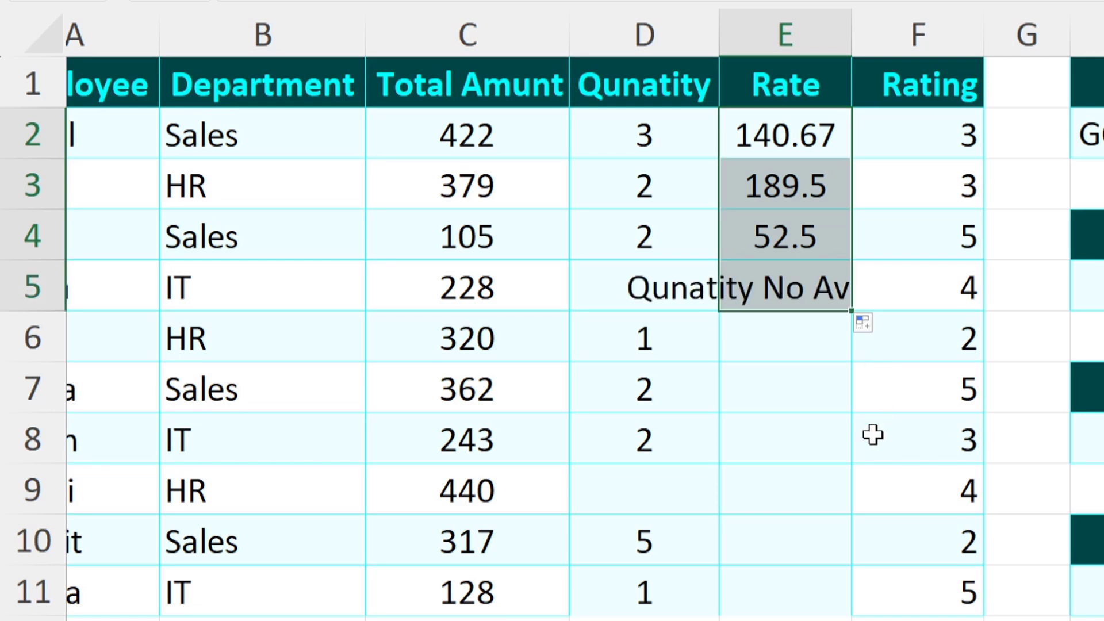
double_click(851, 40)
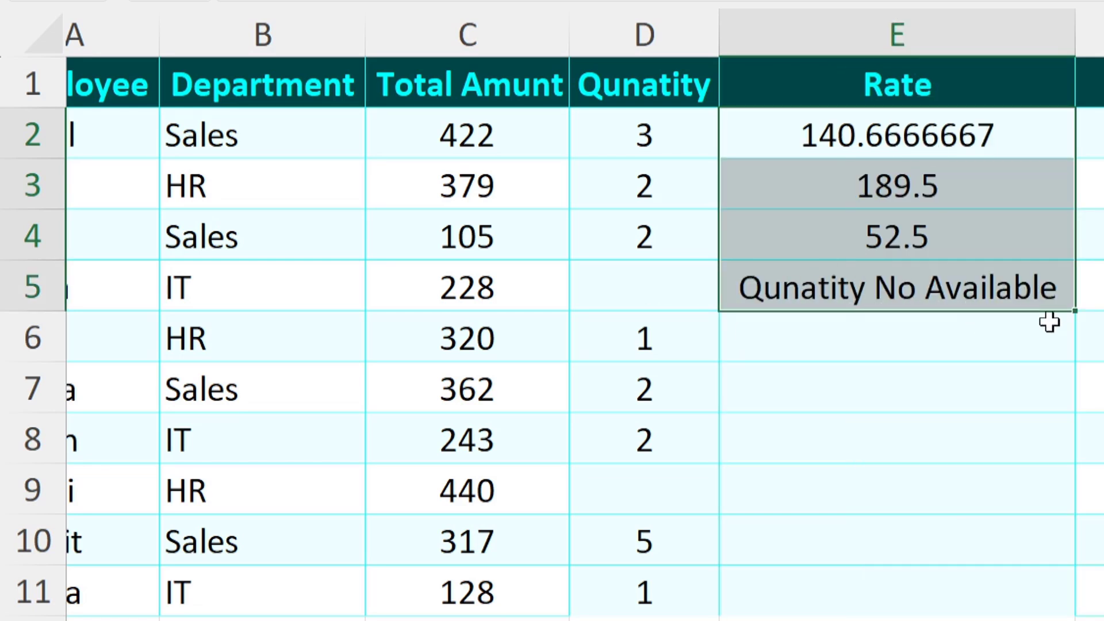
drag(1079, 312, 1054, 585)
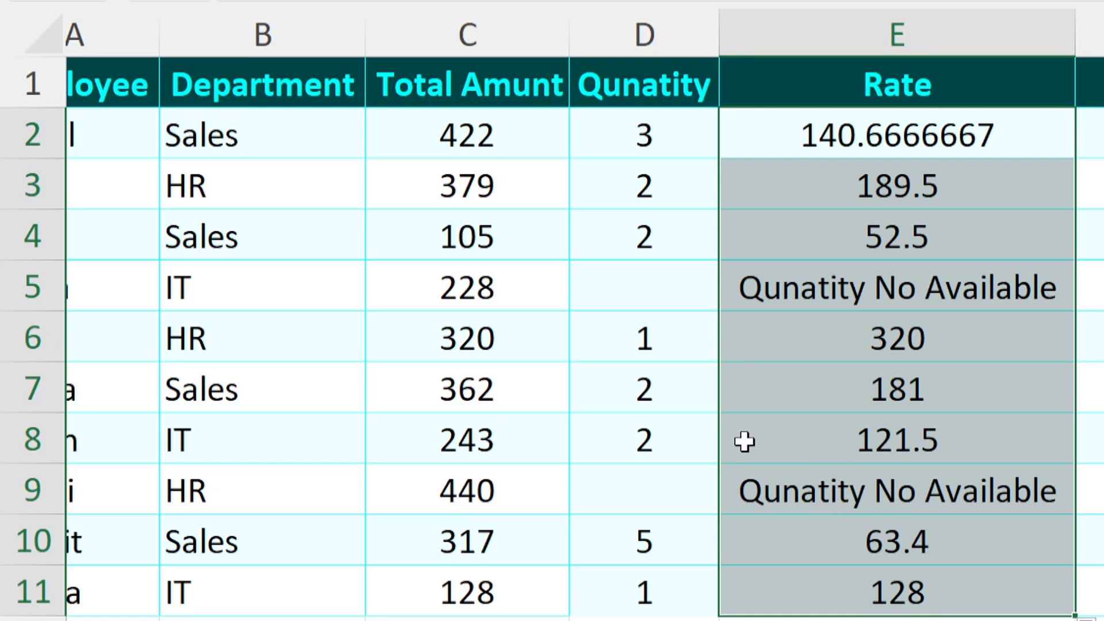
Step: Set the missing quantity in D9 to 4 to test the IFERROR formula in E9
click(842, 503)
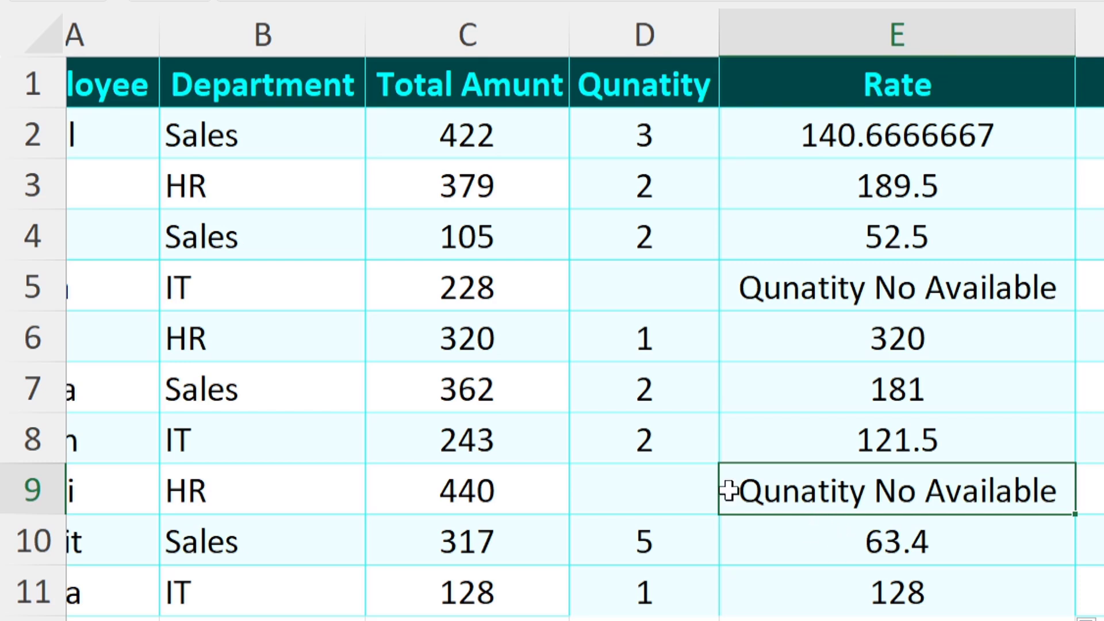
click(648, 483)
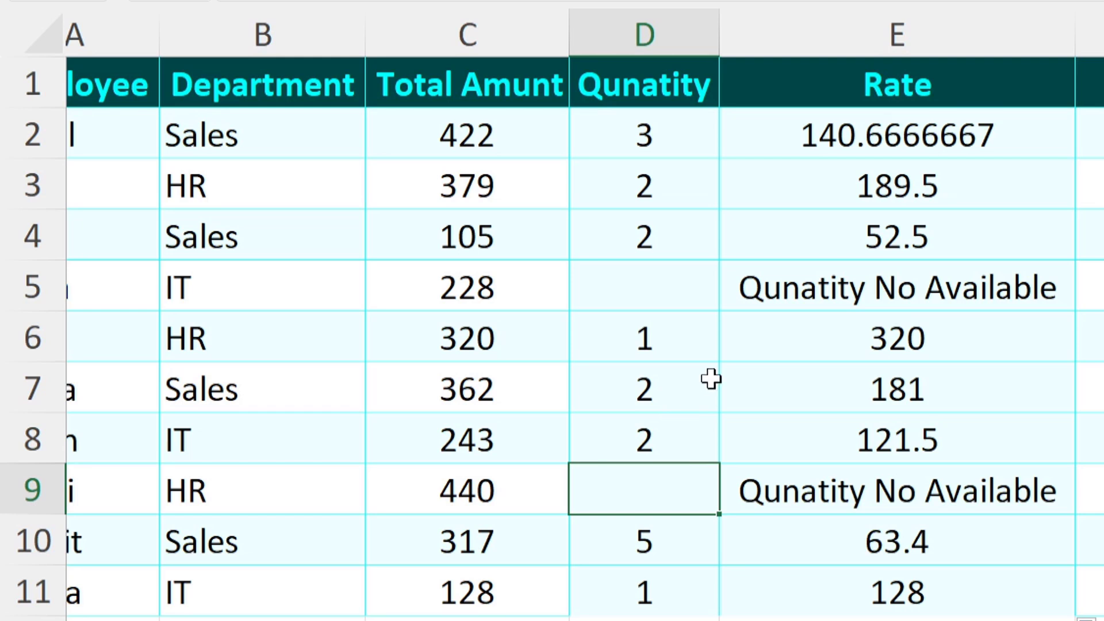
text(4)
key(Return)
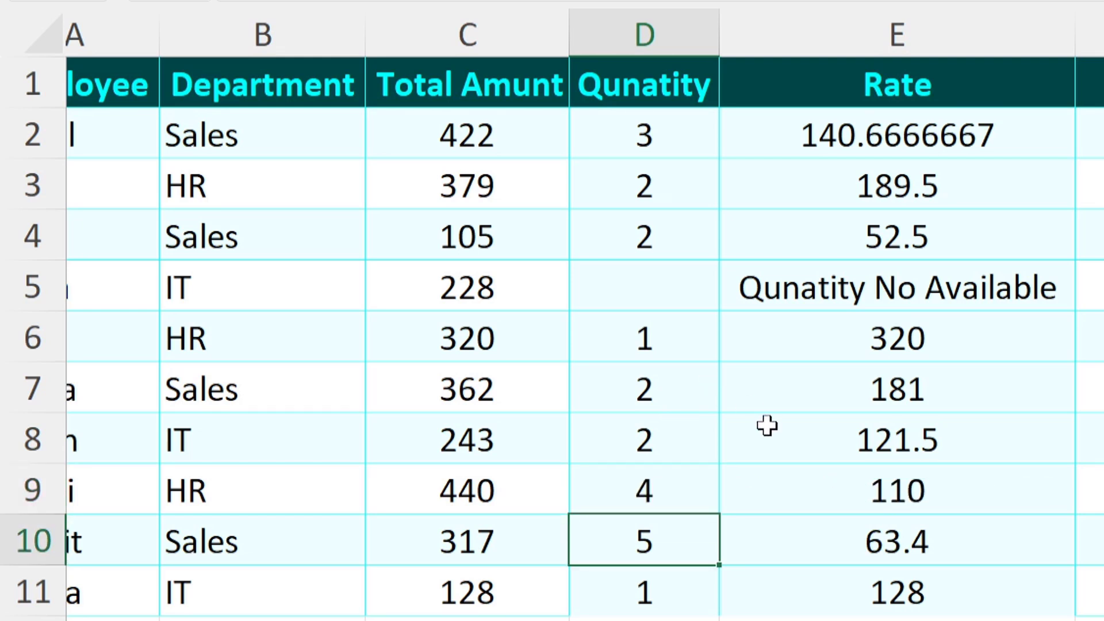
Step: Set the missing quantity in D5 to 2 and check the IFERROR formula's rate in E5
click(875, 490)
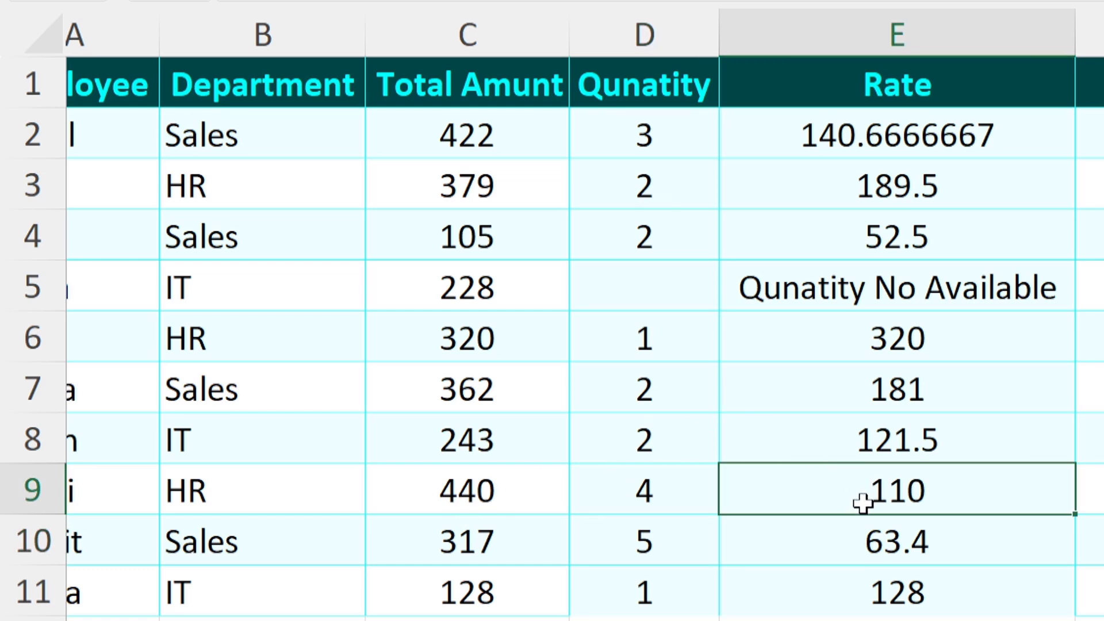
click(605, 285)
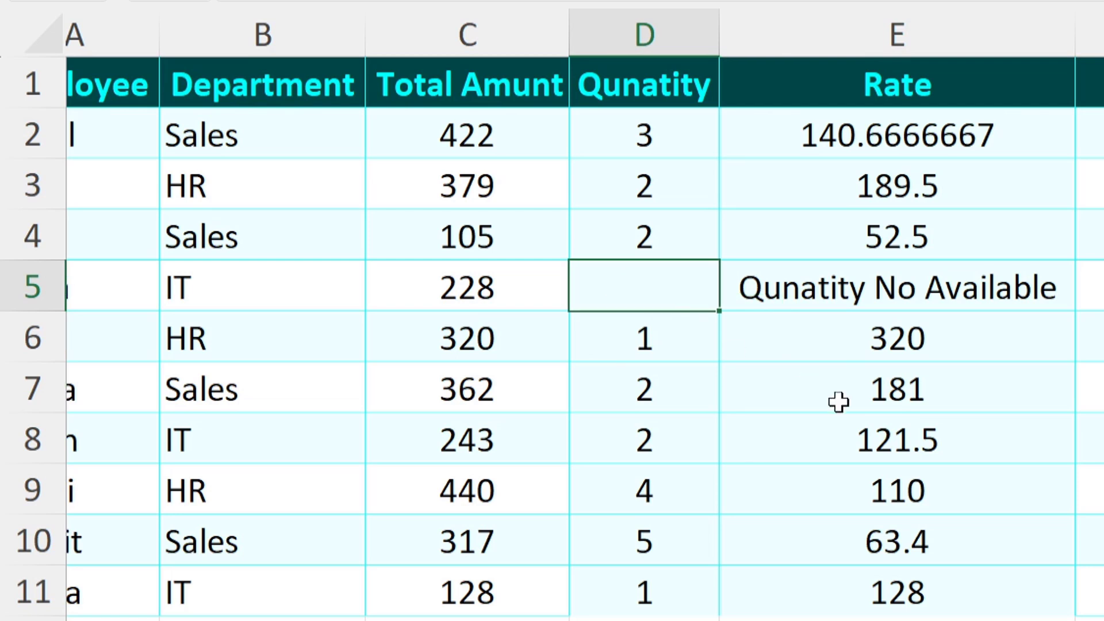
text(2)
key(Return)
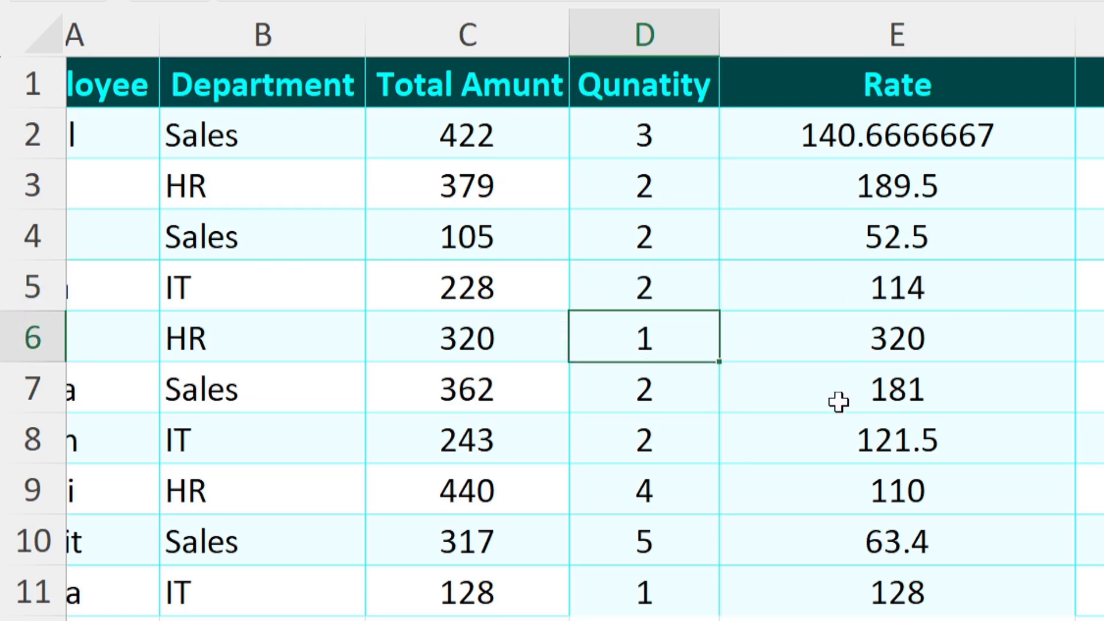
click(948, 278)
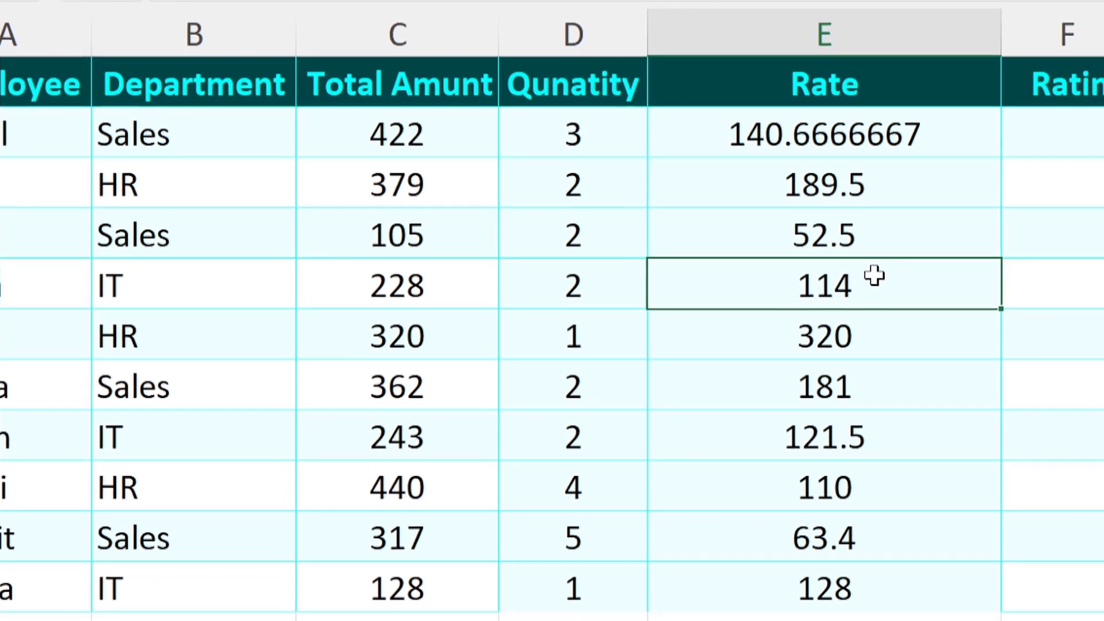
Step: Clear the Rate column's formulas from E2 to E11
click(697, 410)
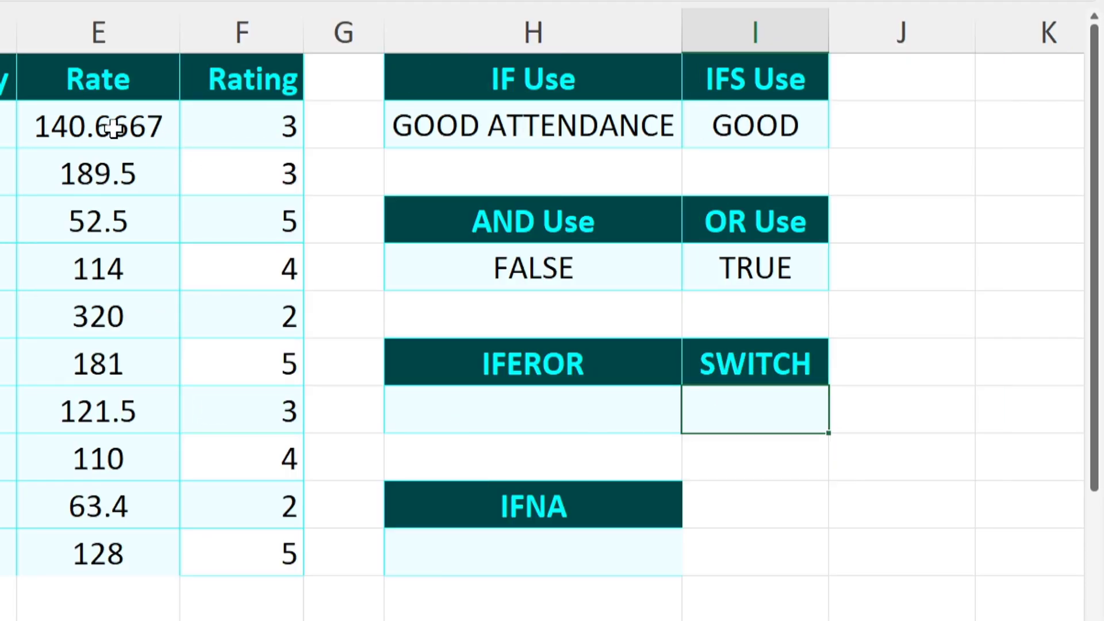
drag(116, 126, 91, 549)
key(Delete)
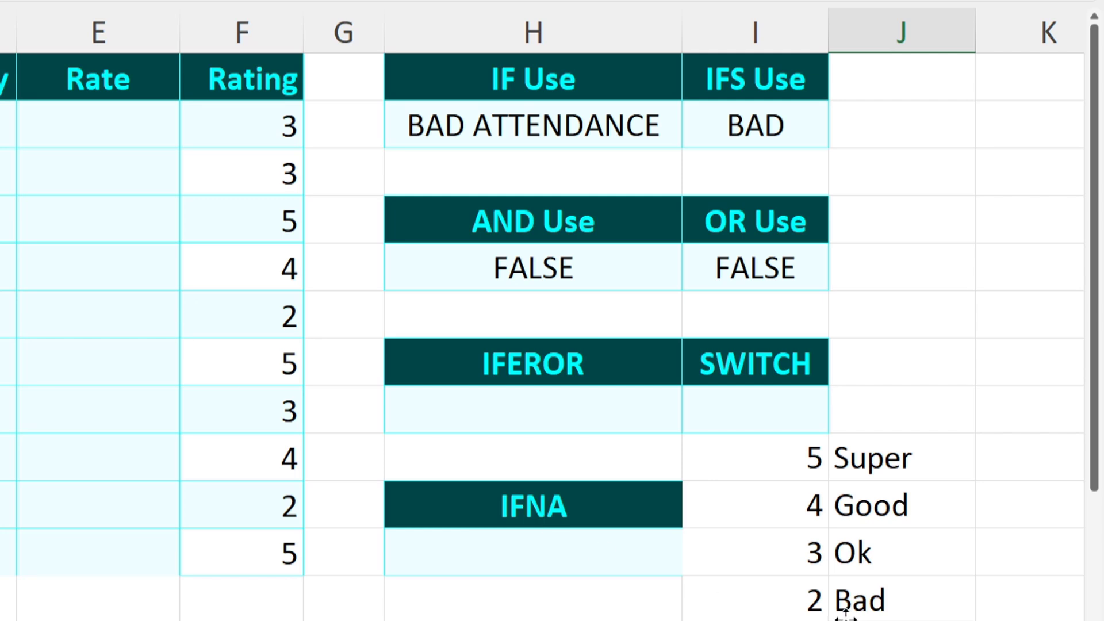
Step: Start a SWITCH formula in E2 with F2 as the expression and I9, J9 as the first value and result
click(110, 131)
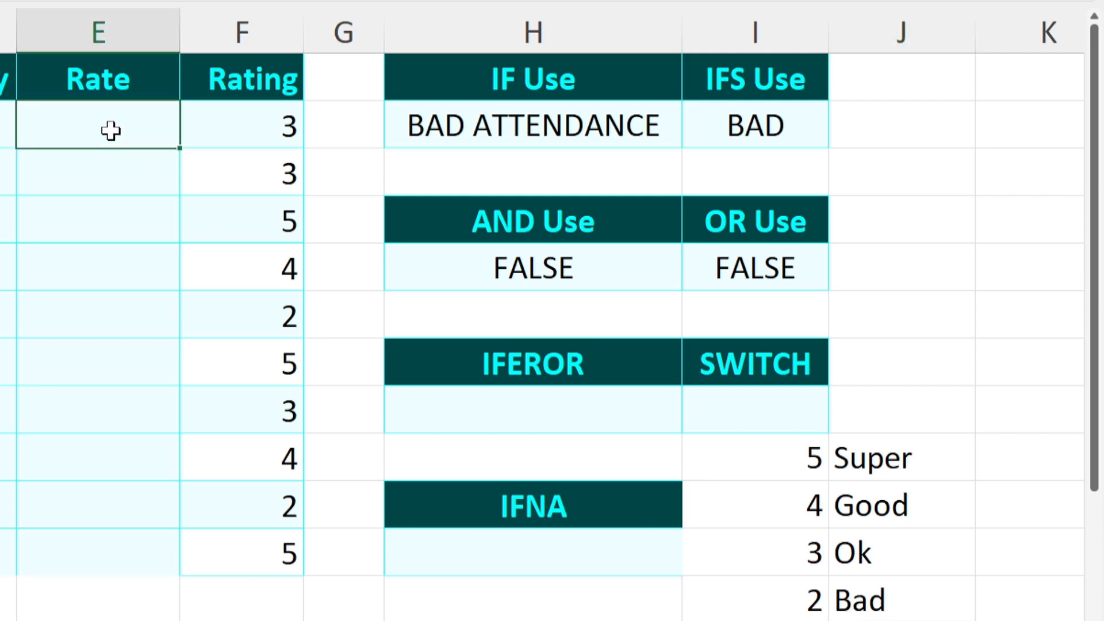
text(=sw)
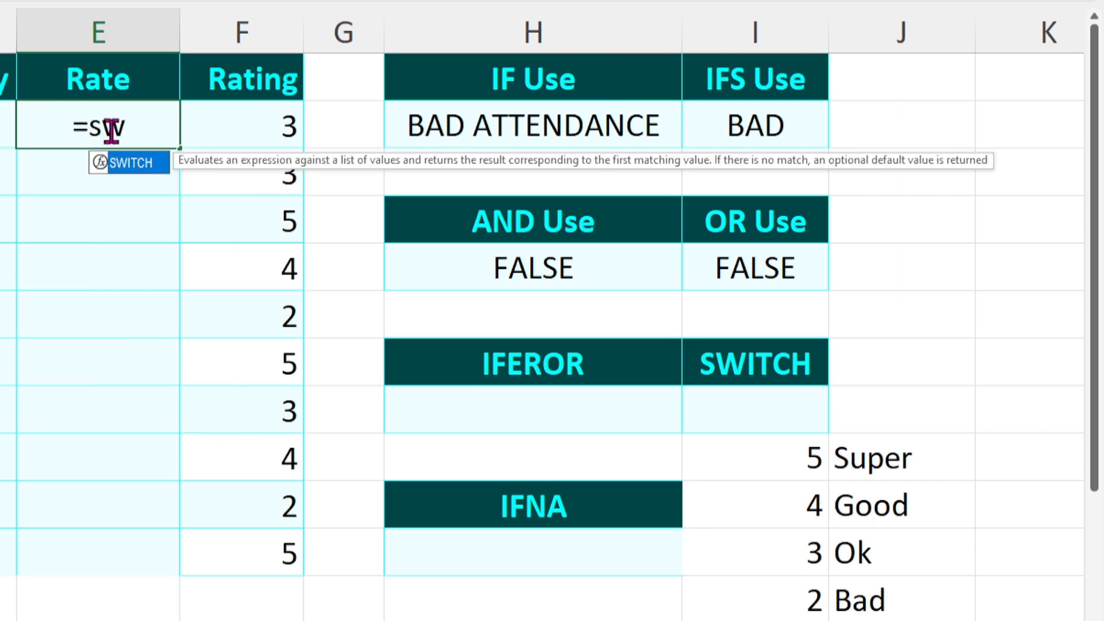
key(Tab)
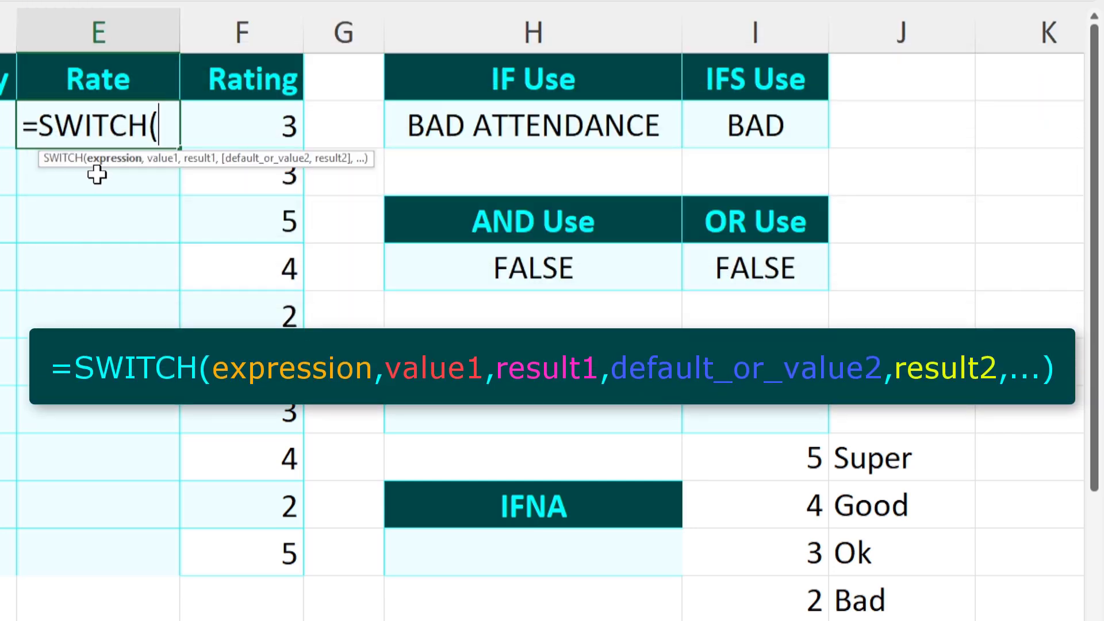
click(253, 128)
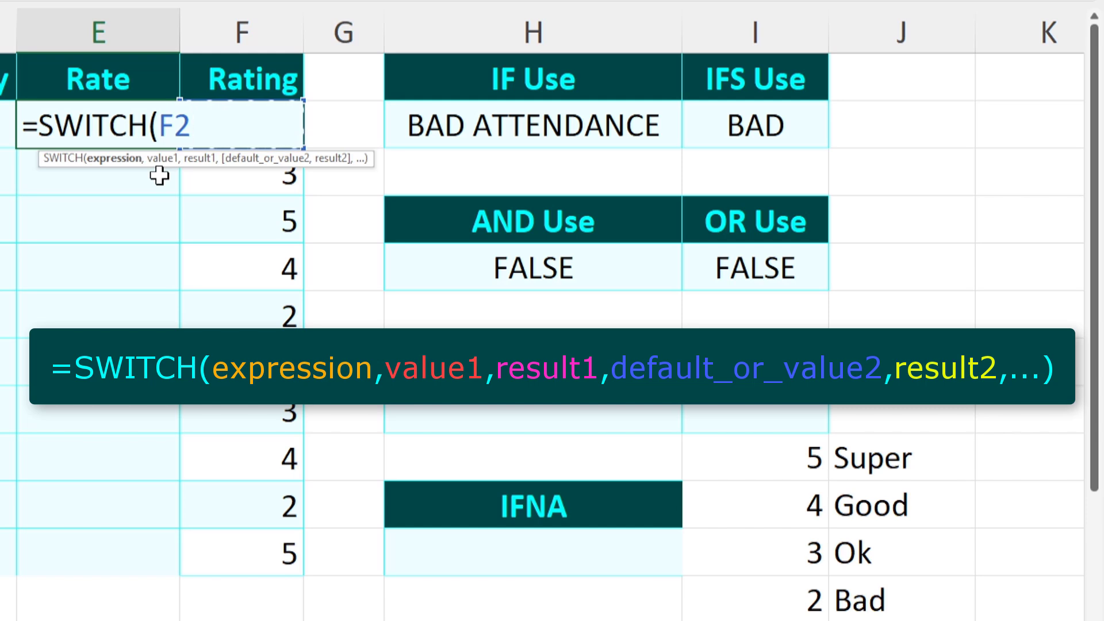
text(,)
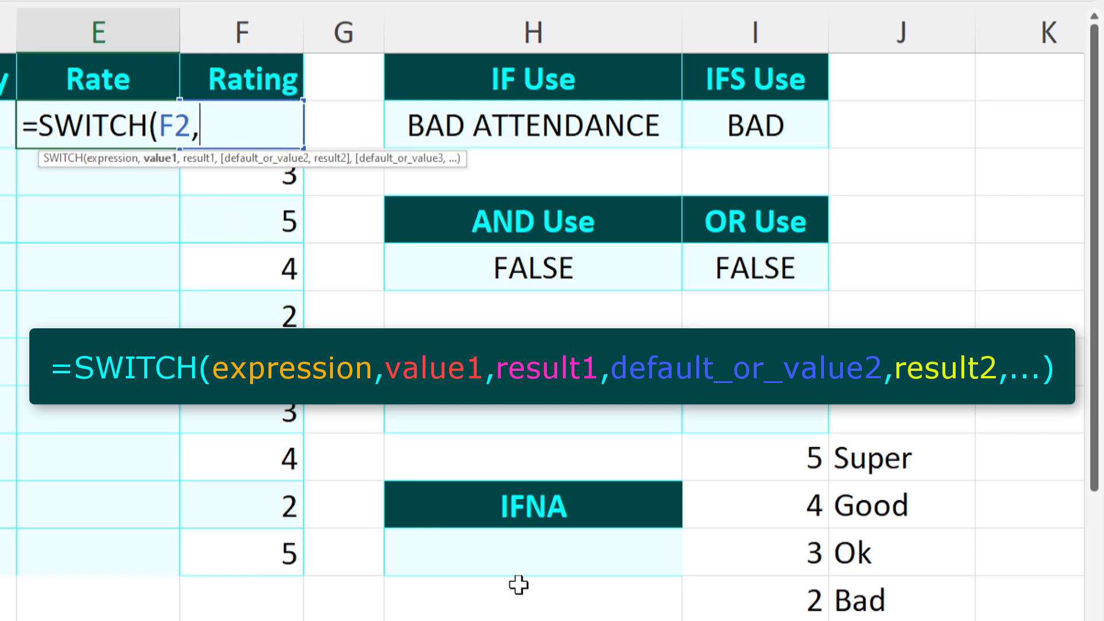
click(790, 458)
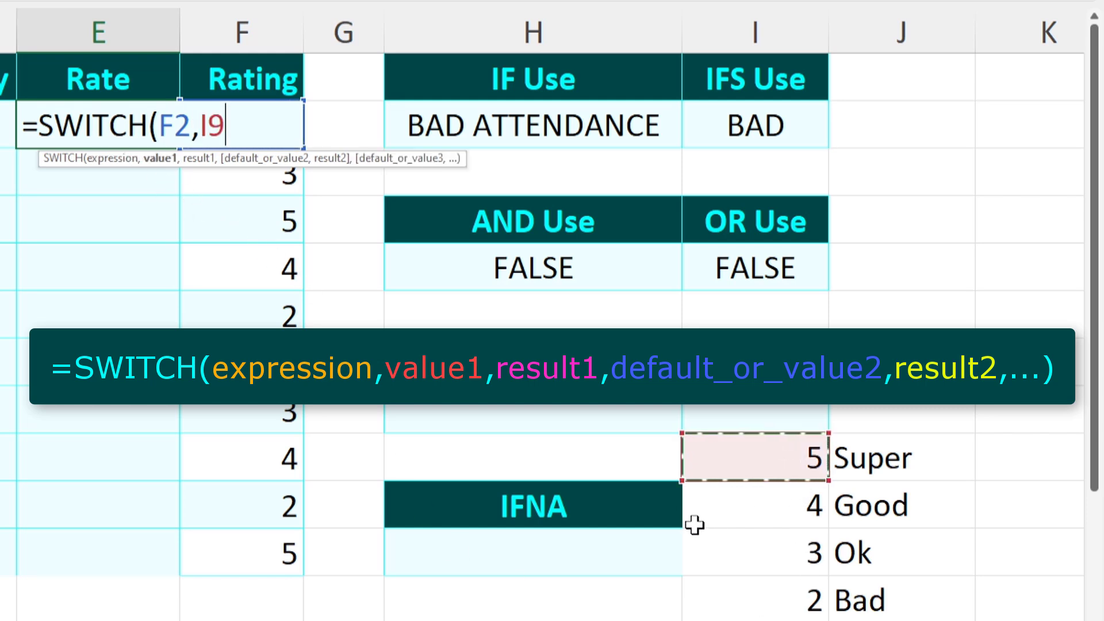
text(,)
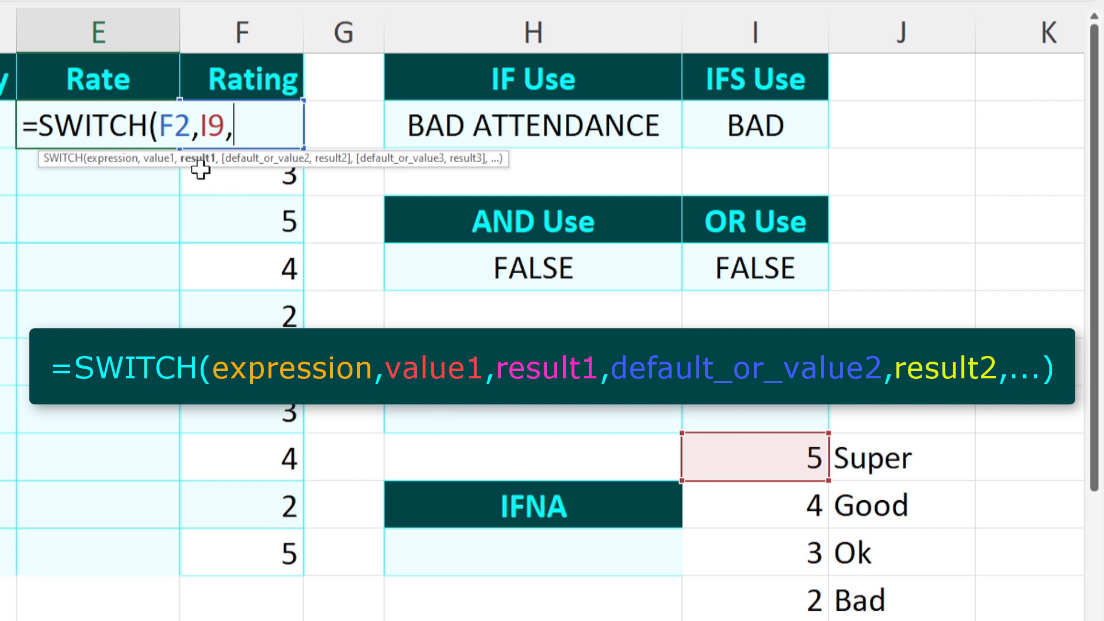
click(889, 459)
text(,)
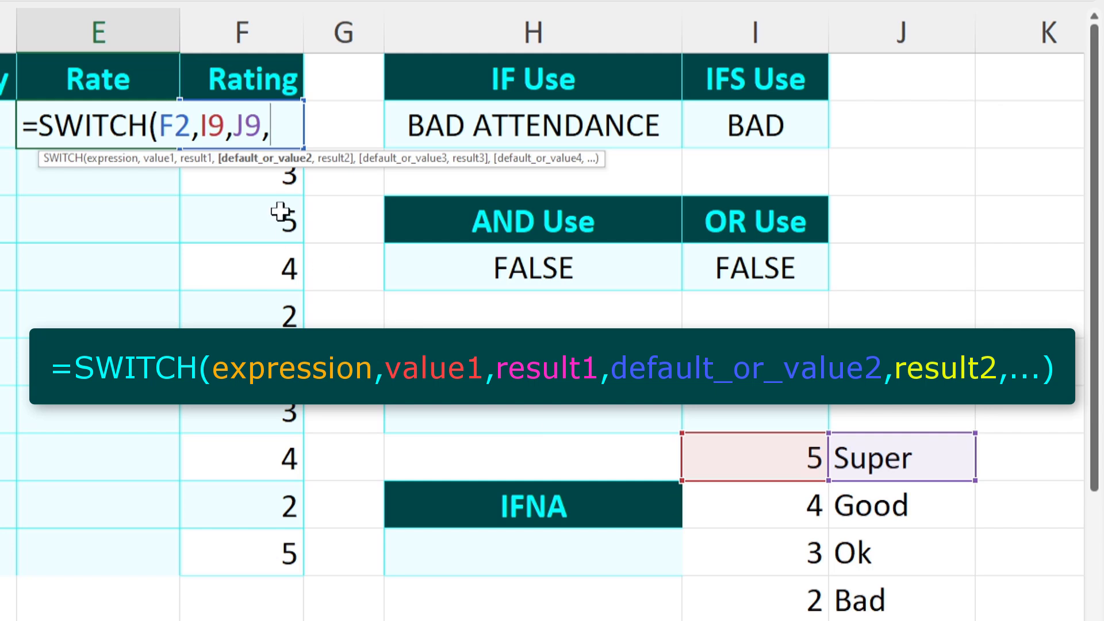
Step: Add the value and result pairs I10, J10 and I11, J11 to the SWITCH formula in E2
click(786, 510)
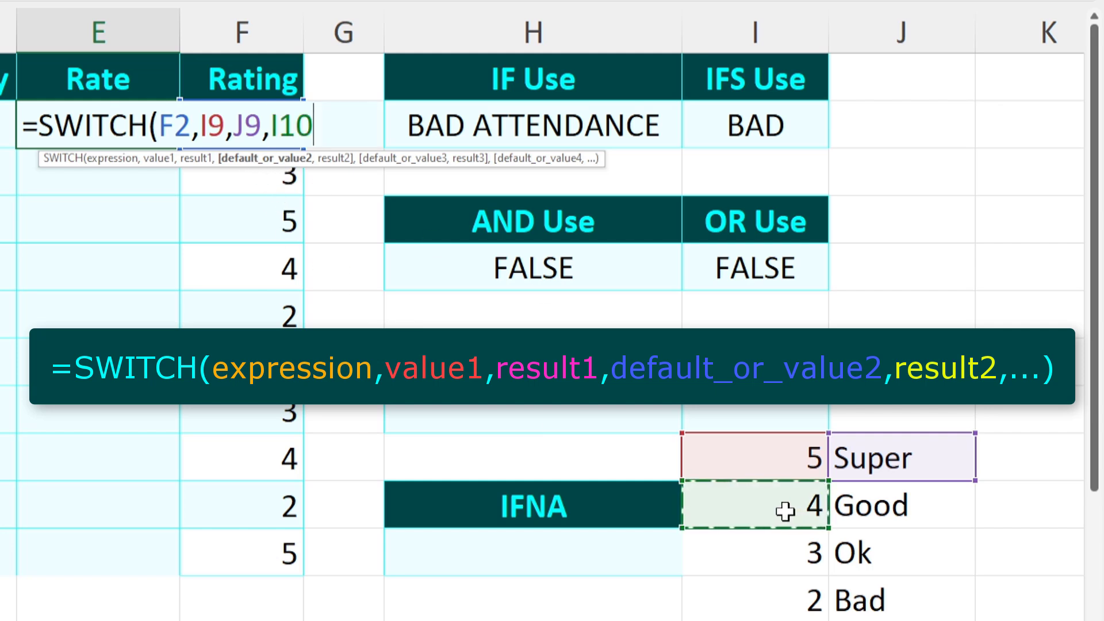
text(,)
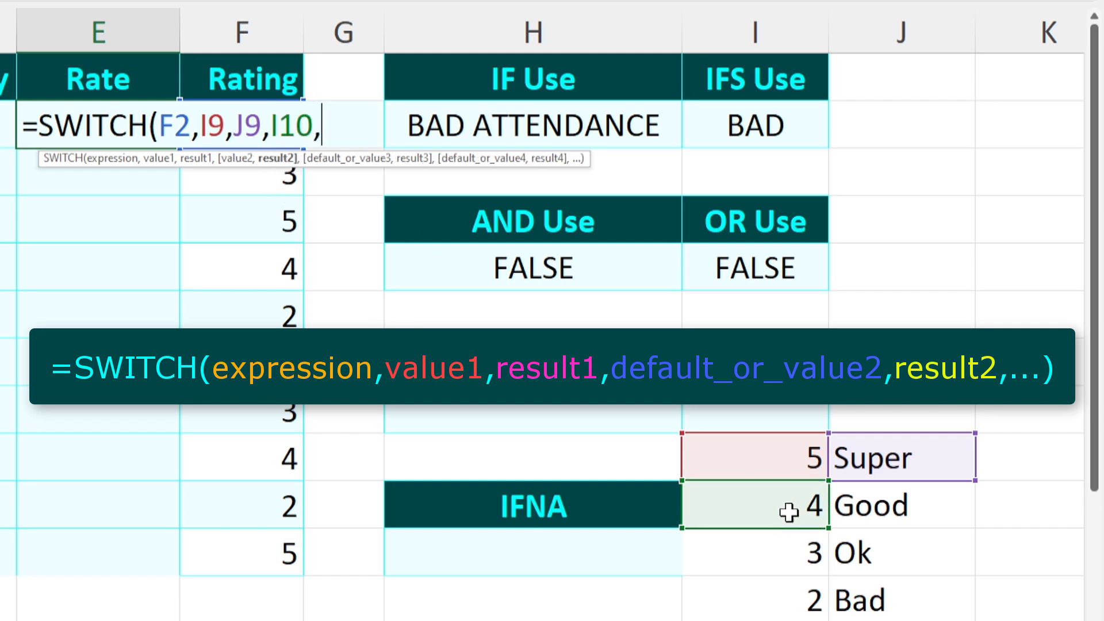
click(890, 518)
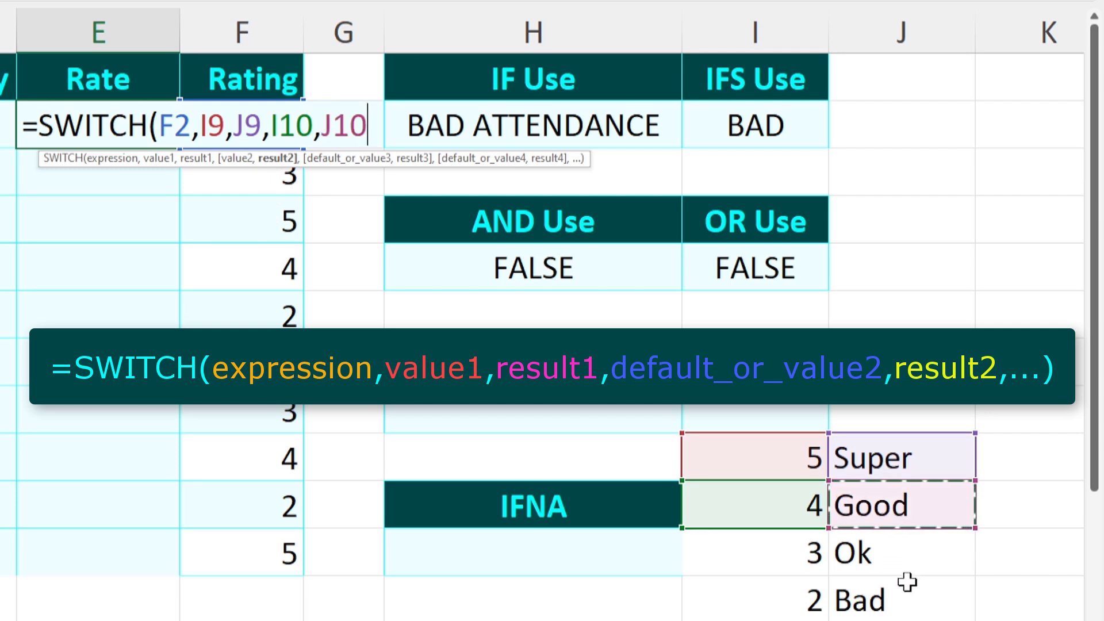
text(,)
click(805, 558)
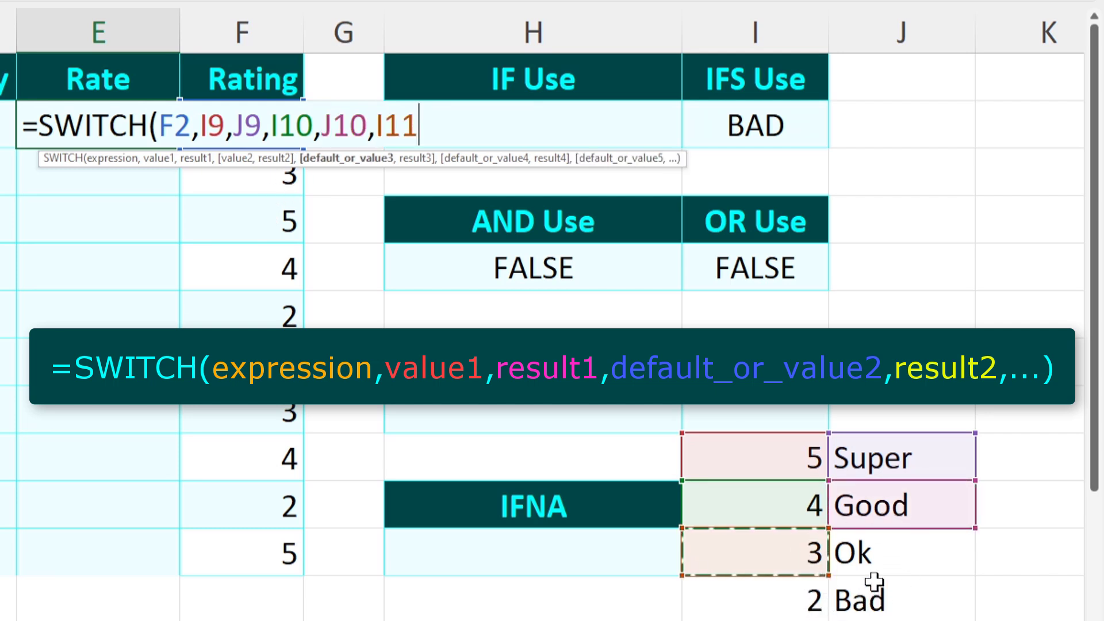
text(,)
click(878, 561)
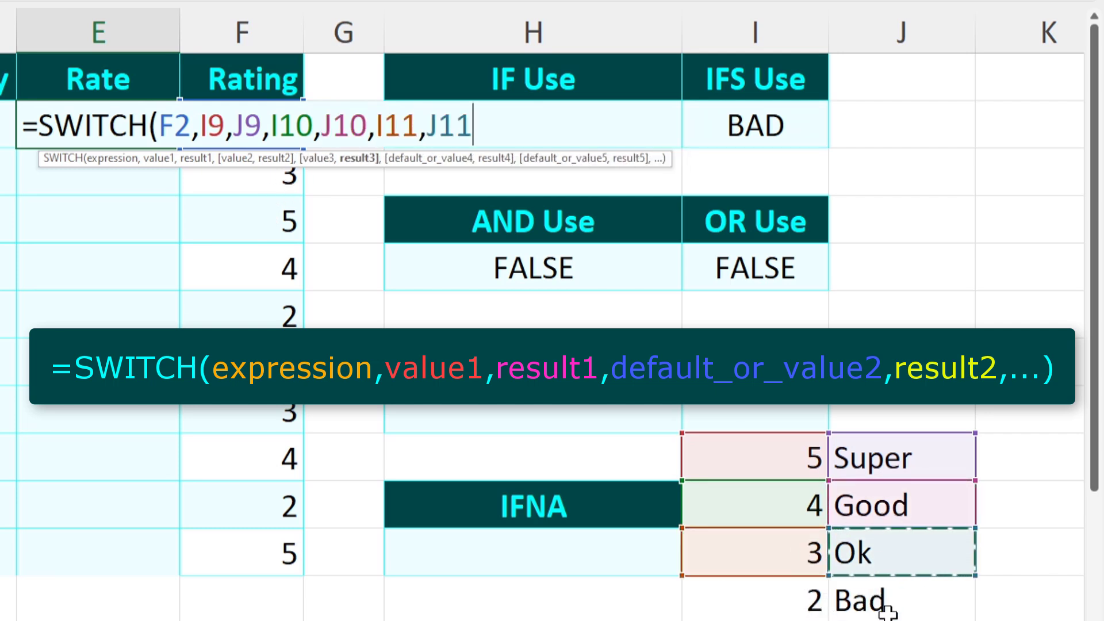
Step: Add I12 and J12 as the last value and result and complete the SWITCH formula in E2
text(,)
click(805, 614)
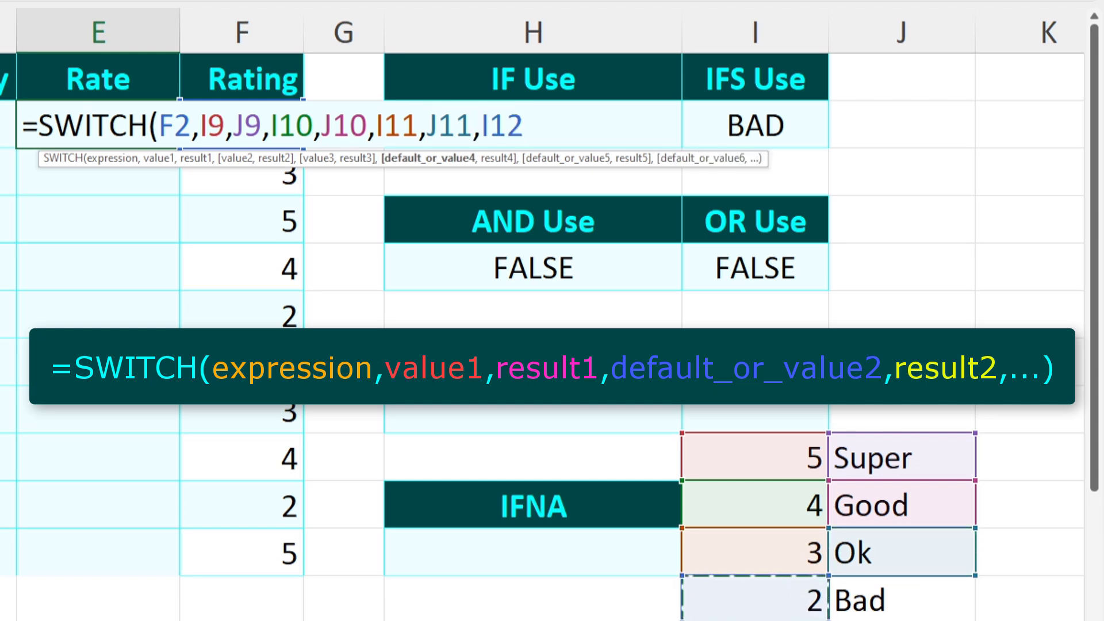
text(,)
click(878, 601)
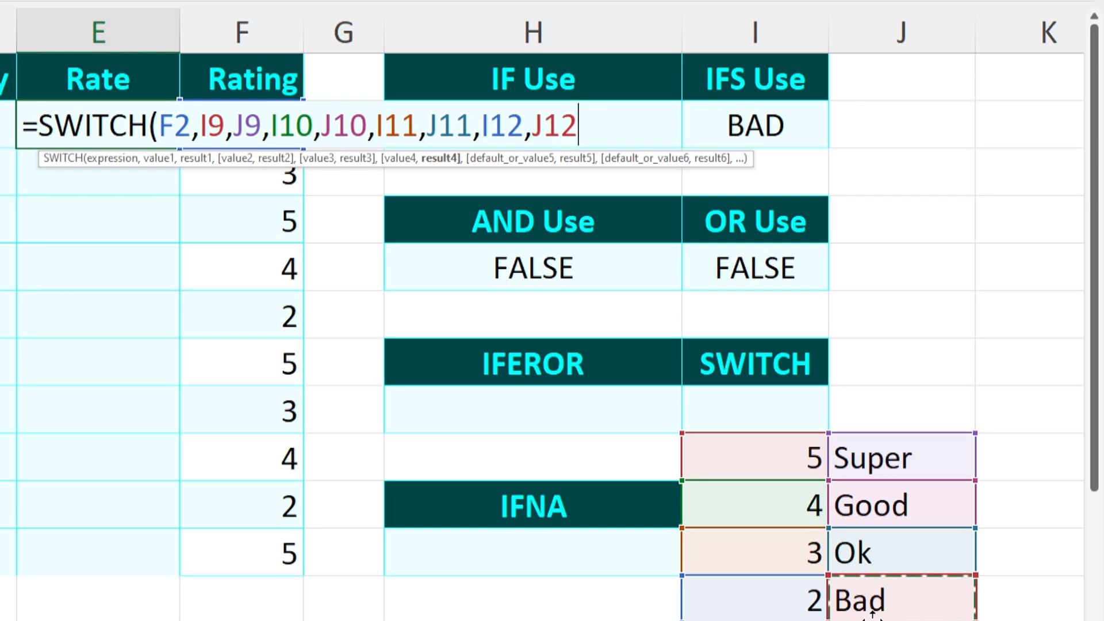
text())
key(Return)
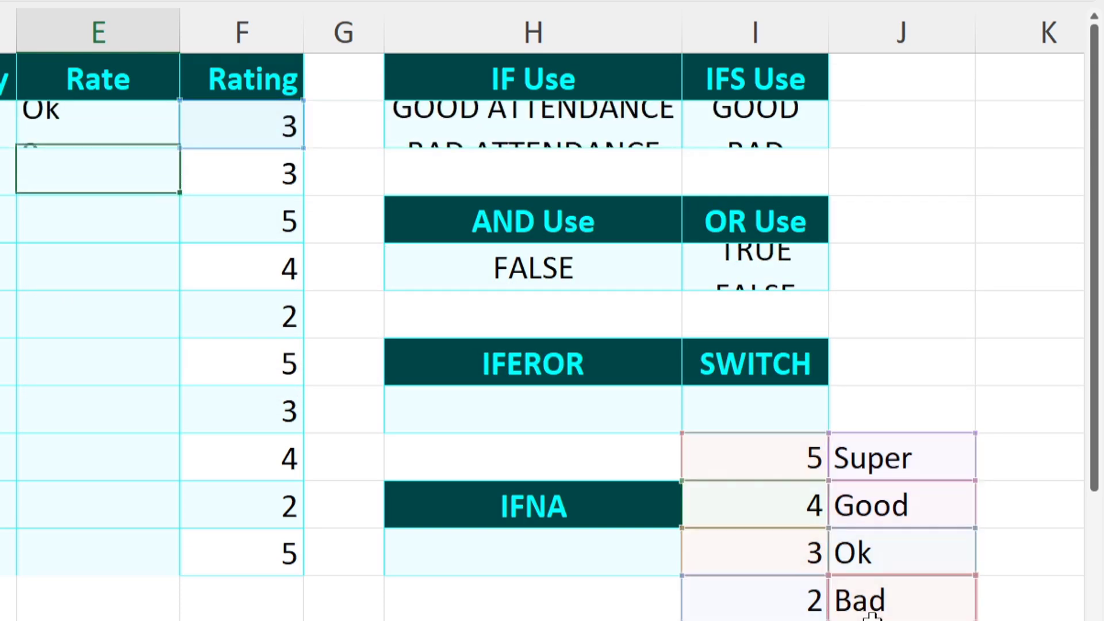
Step: Compare E2 with the I11:J11 rating pair, try filling the formula down to E7, and undo the fill
click(119, 133)
drag(827, 545, 851, 555)
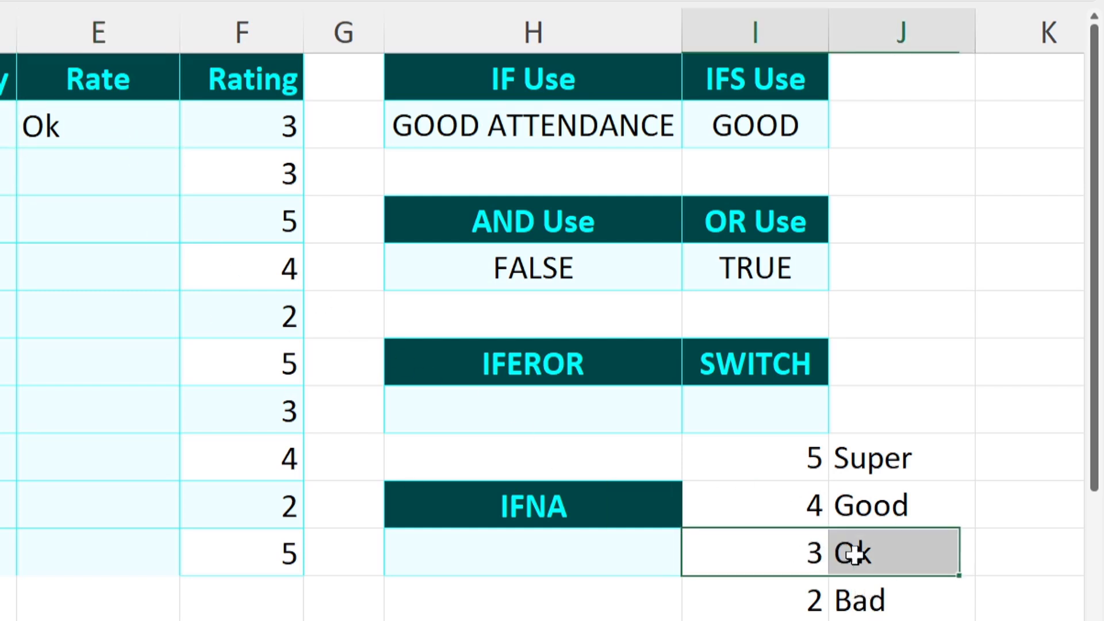
click(118, 131)
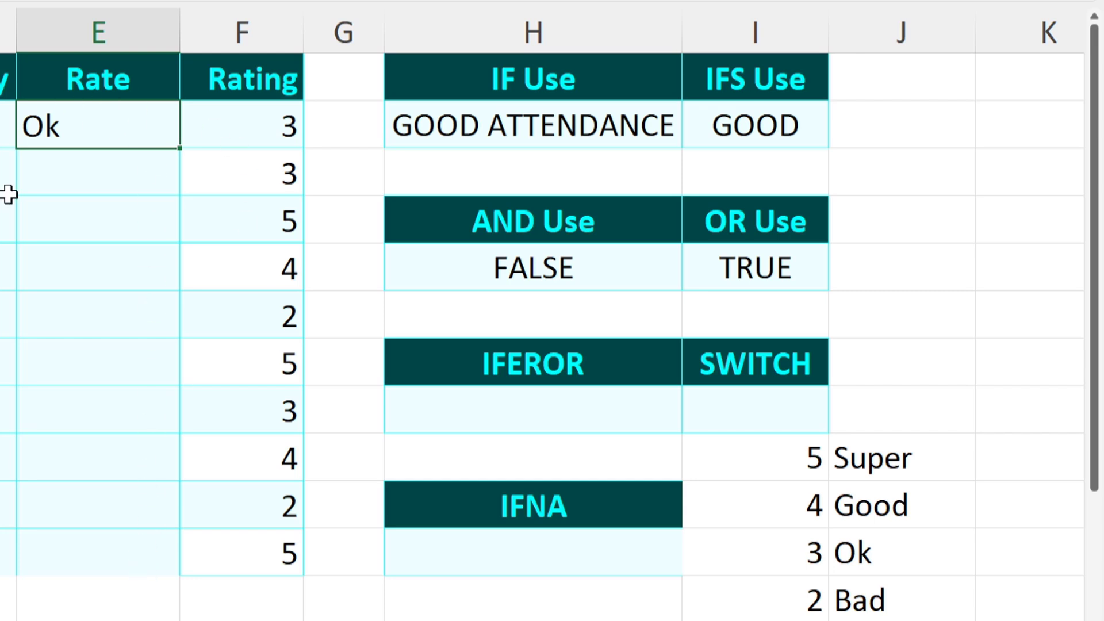
drag(179, 154, 163, 397)
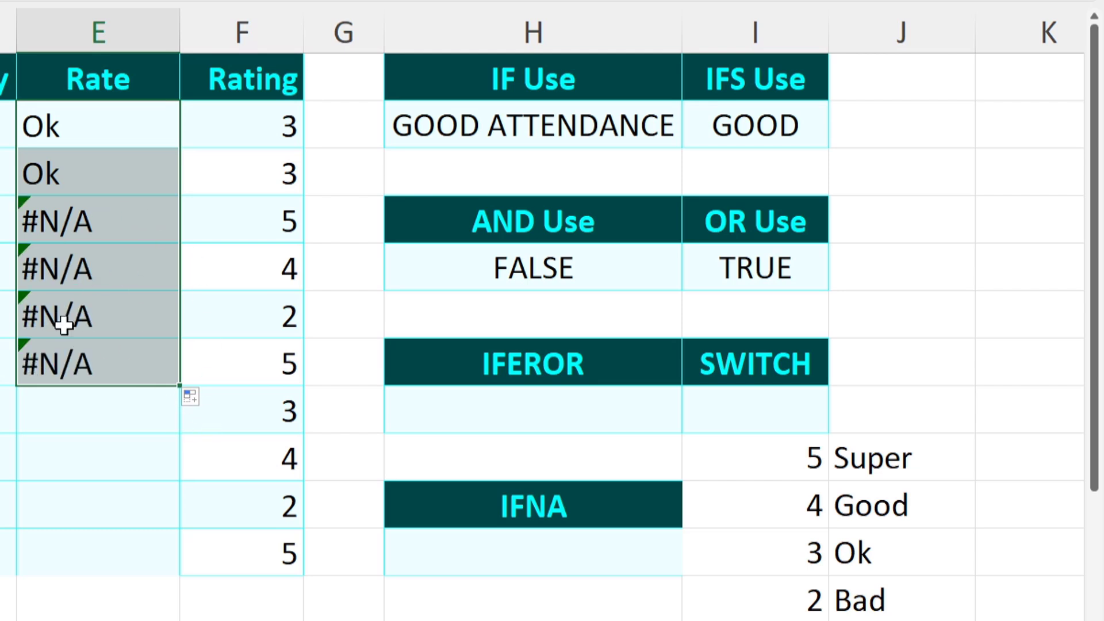
key(ctrl+z)
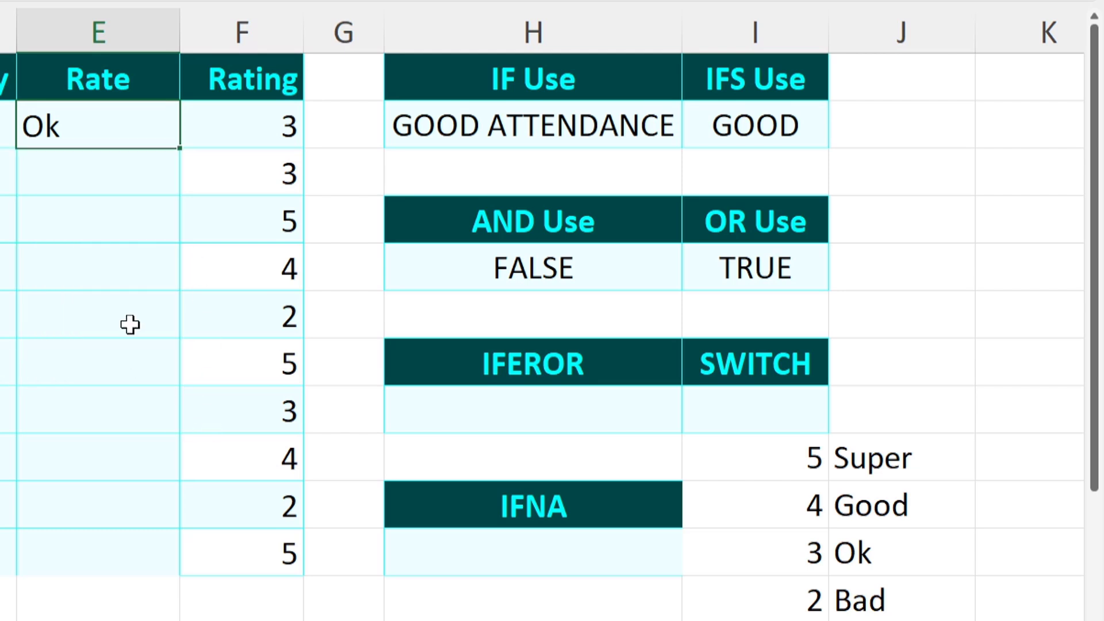
Step: Make the lookup references I9 through J12 in E2's SWITCH formula absolute, leaving F2 relative
double_click(102, 136)
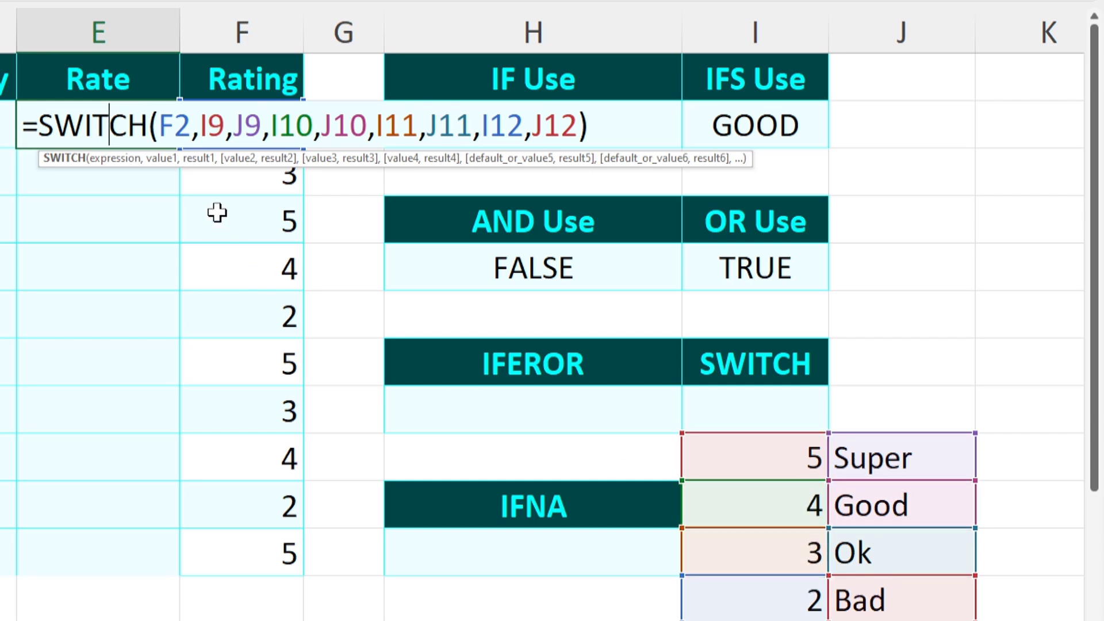
drag(199, 135, 578, 144)
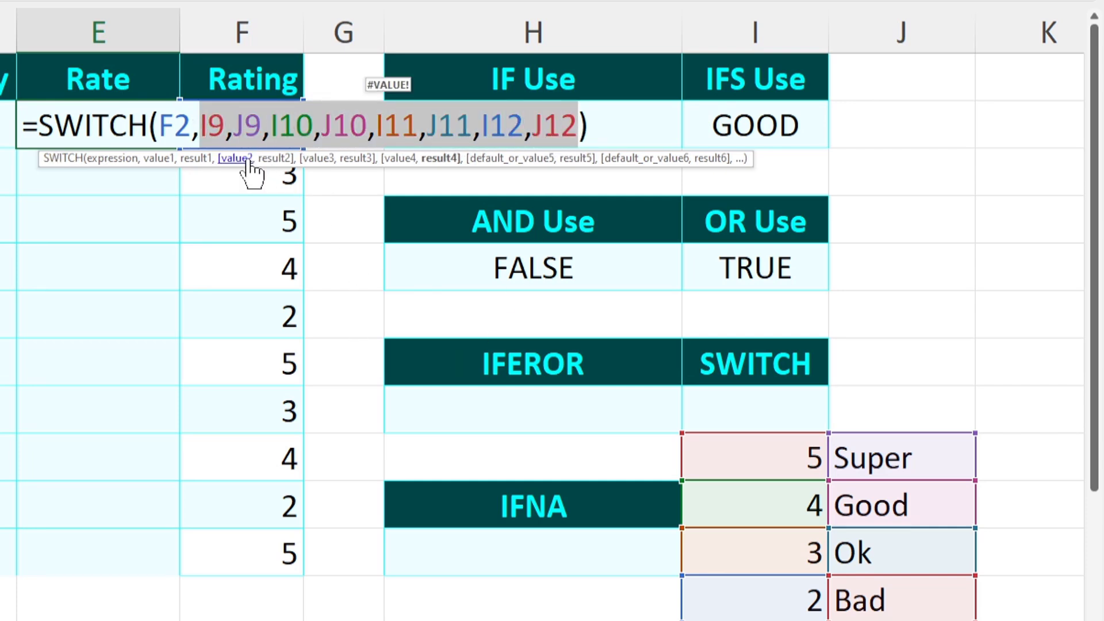
key(F4)
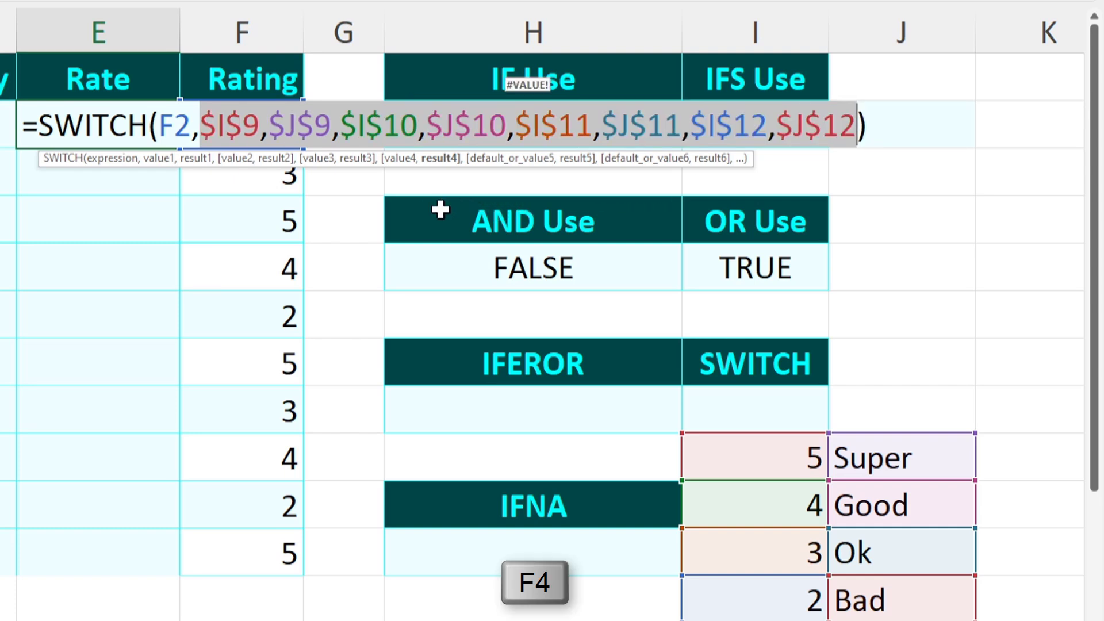
key(Return)
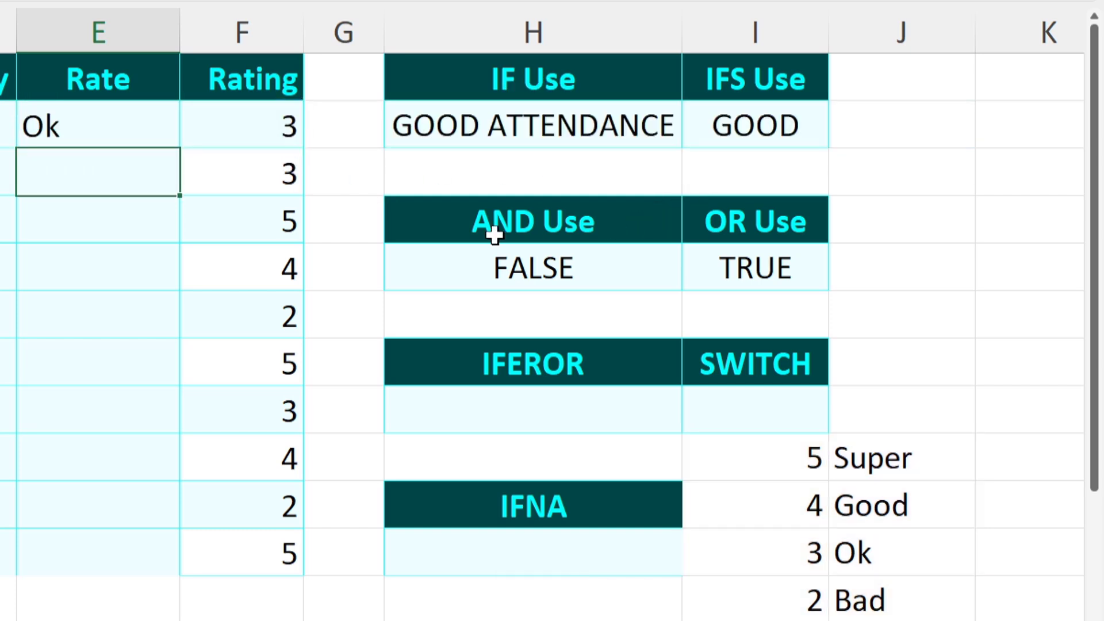
Step: Fill the SWITCH formula from E2 down to E11 and check its results against the ratings in rows 11, 7 and 10
click(135, 138)
drag(180, 148, 150, 569)
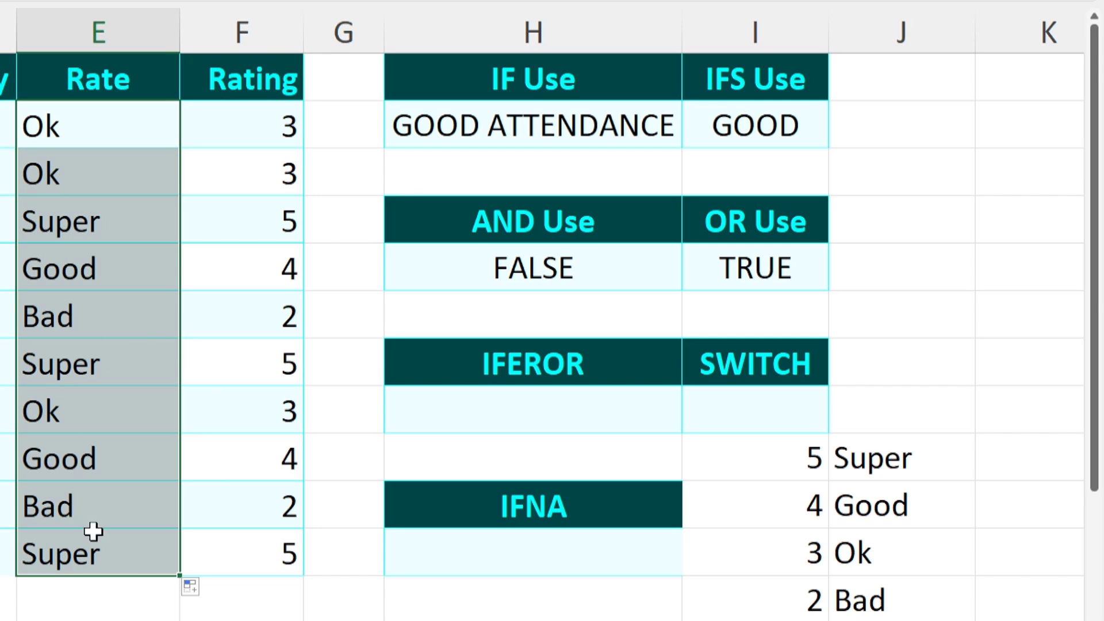
click(141, 564)
drag(194, 570, 260, 569)
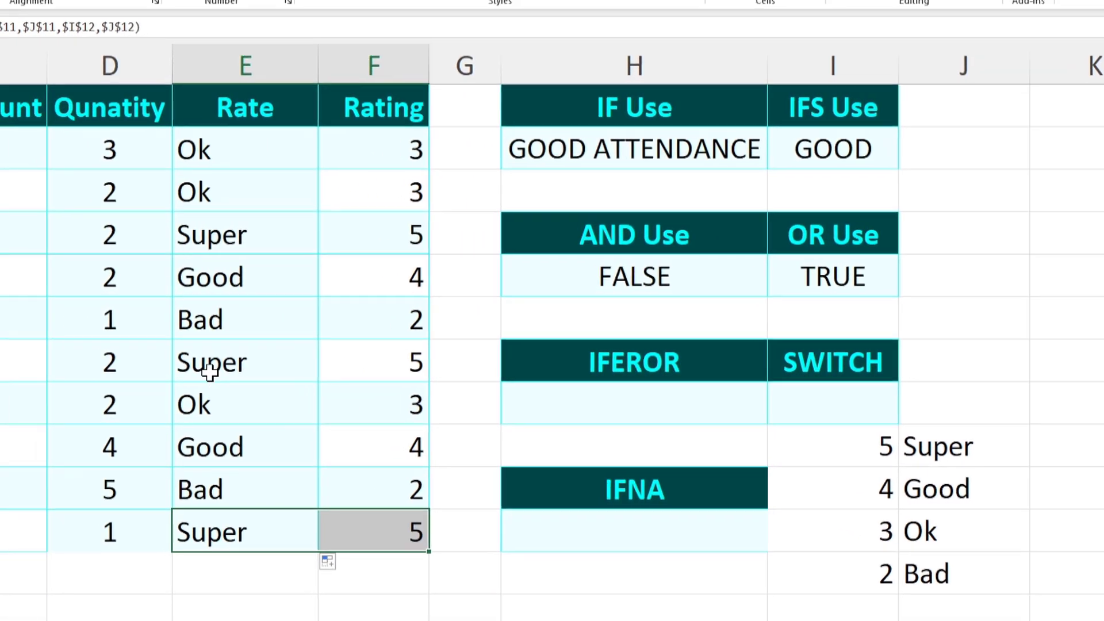
drag(208, 372, 354, 368)
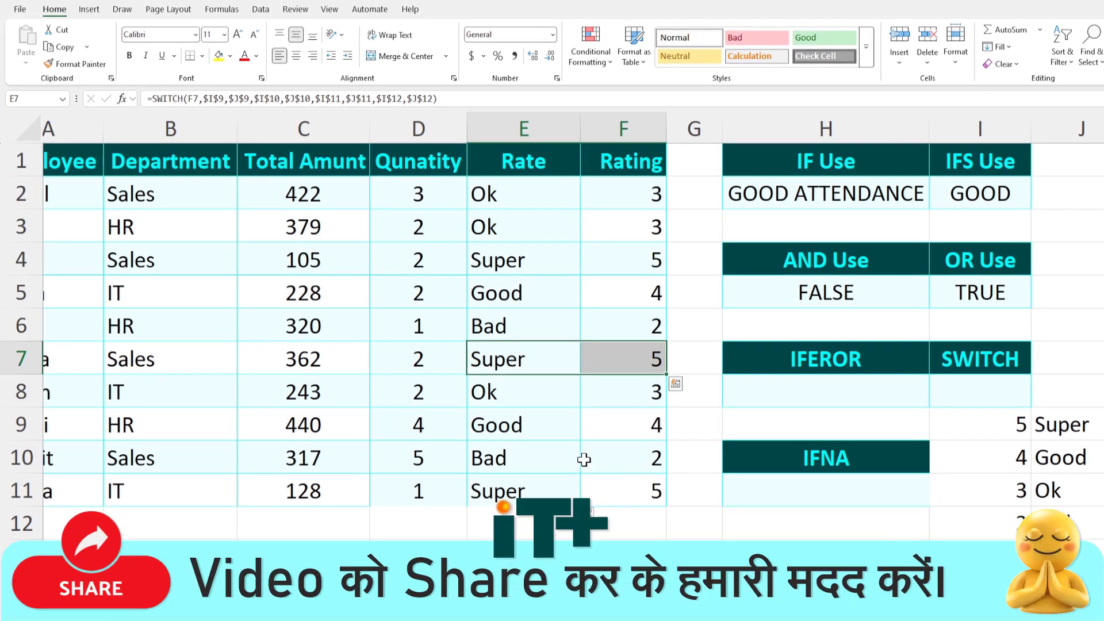
drag(572, 458, 636, 459)
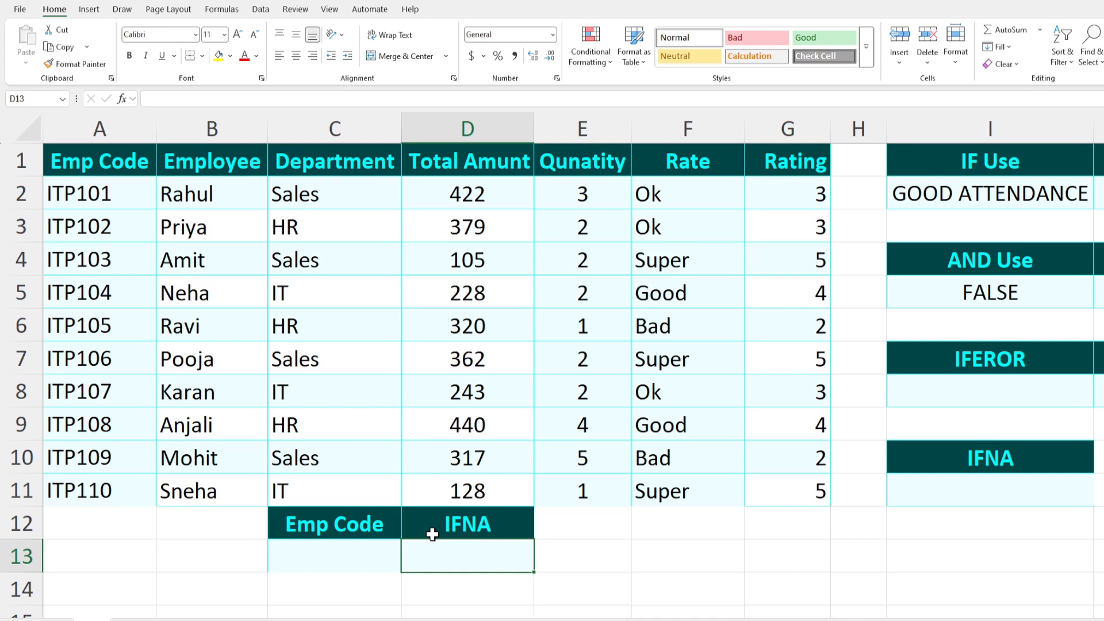
Step: Copy the employee code from A7 into C13 under the Emp Code header
click(93, 371)
key(ctrl+c)
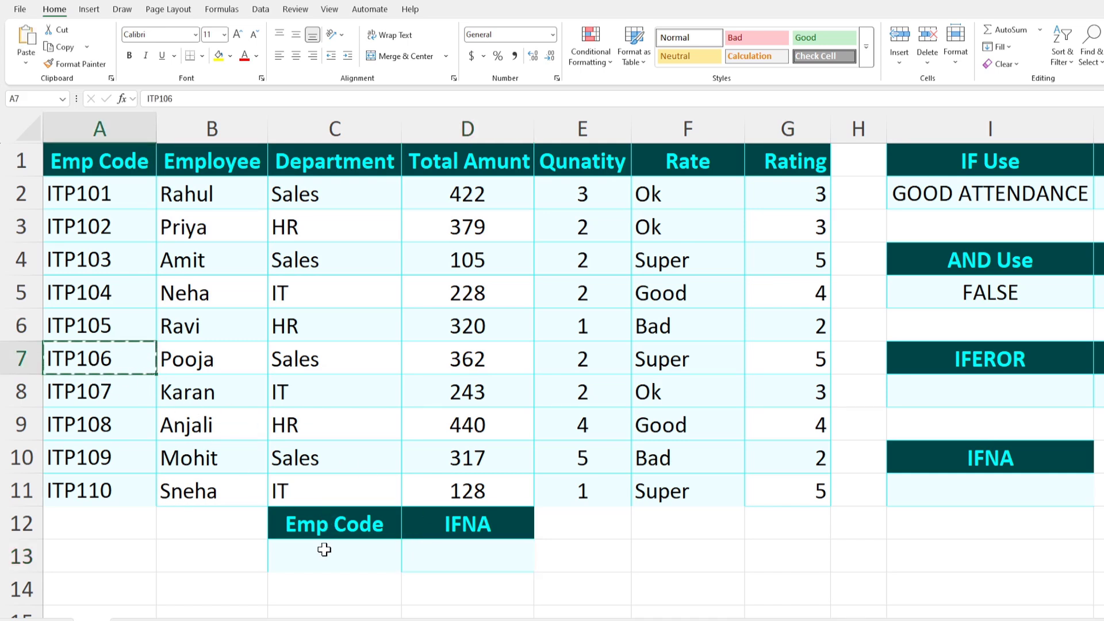
click(324, 550)
key(ctrl+v)
click(492, 557)
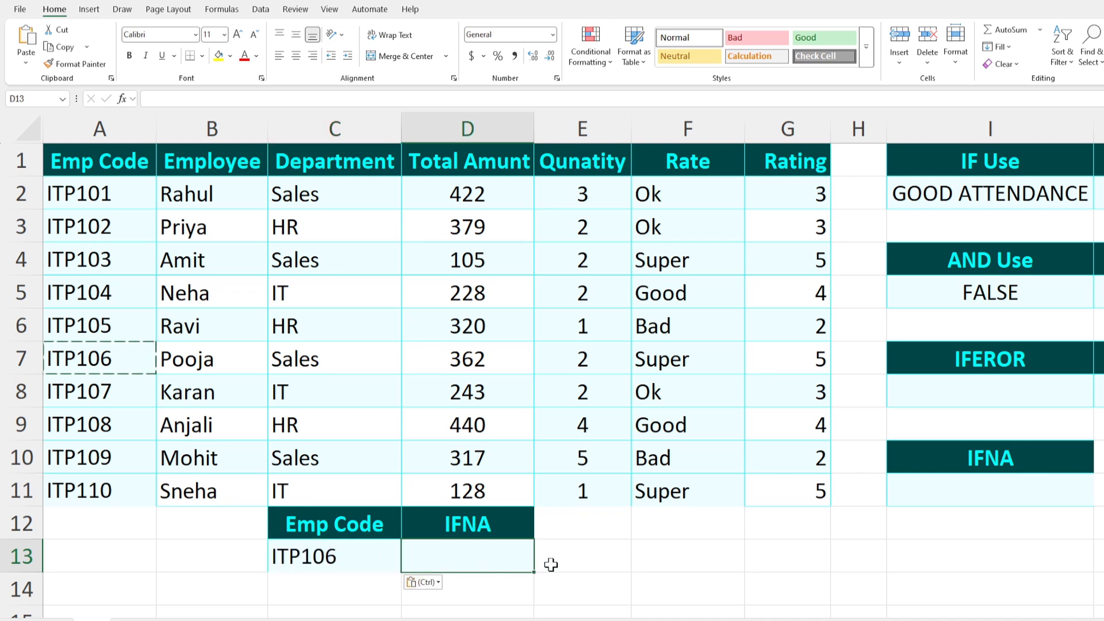
key(Escape)
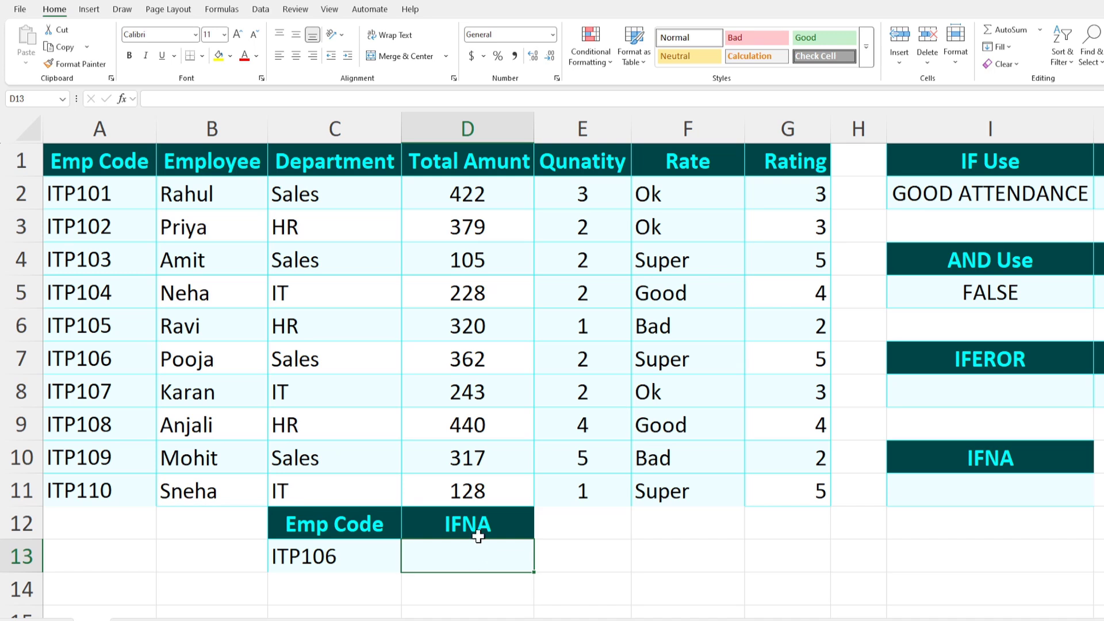
Step: Enter =VLOOKUP(C13,A1:G11,3,0) in D13 to look up the department by exact match on the employee code
text(=vl)
key(Tab)
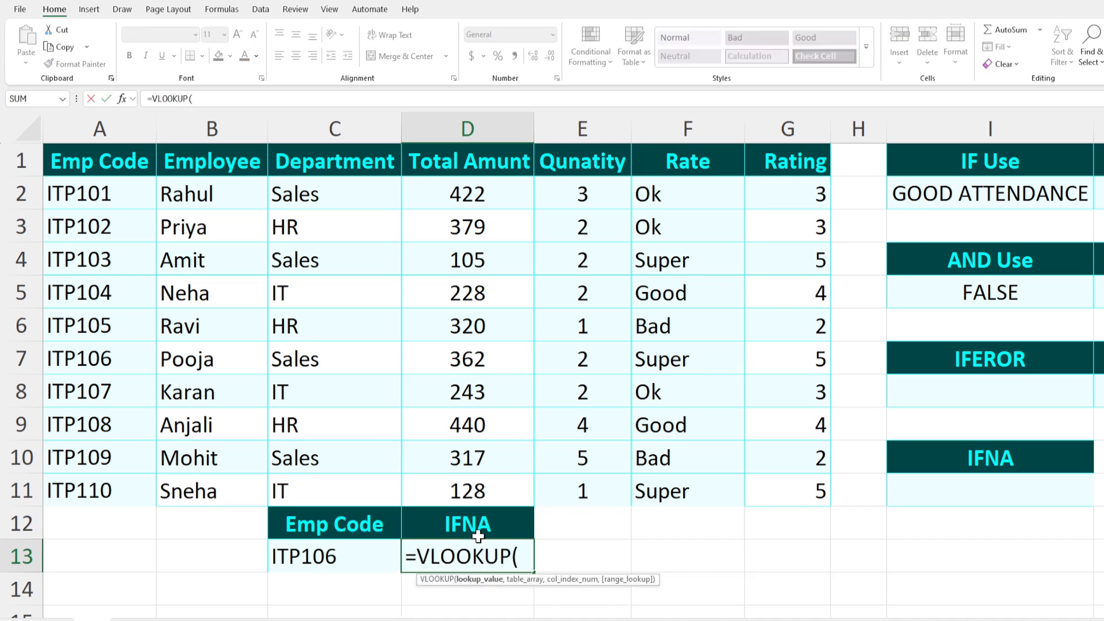
click(332, 557)
text(,)
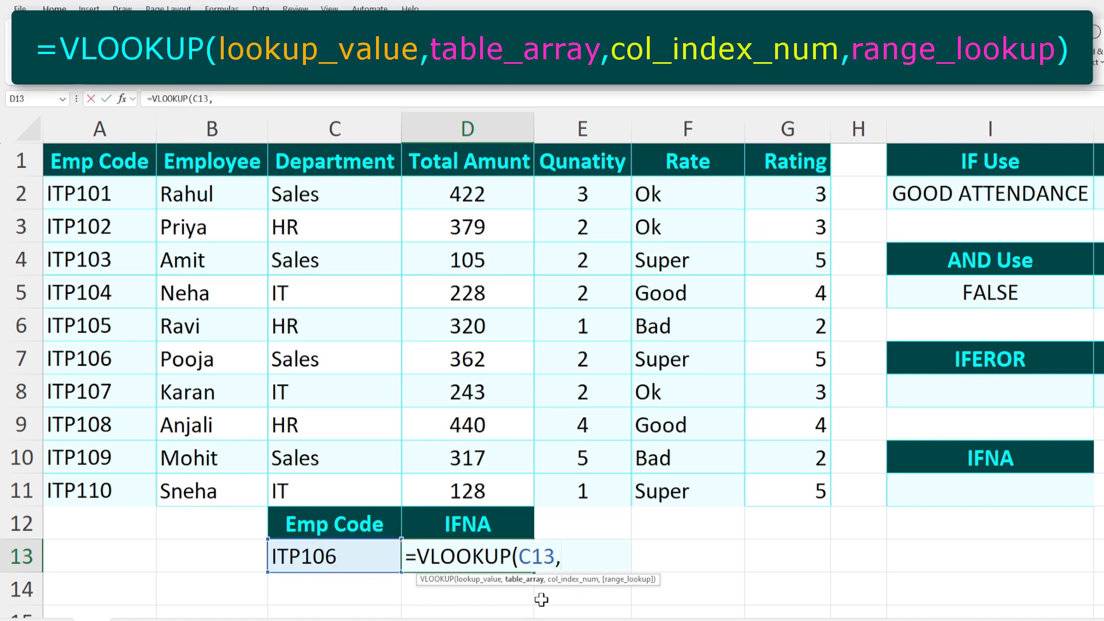
drag(80, 164, 785, 478)
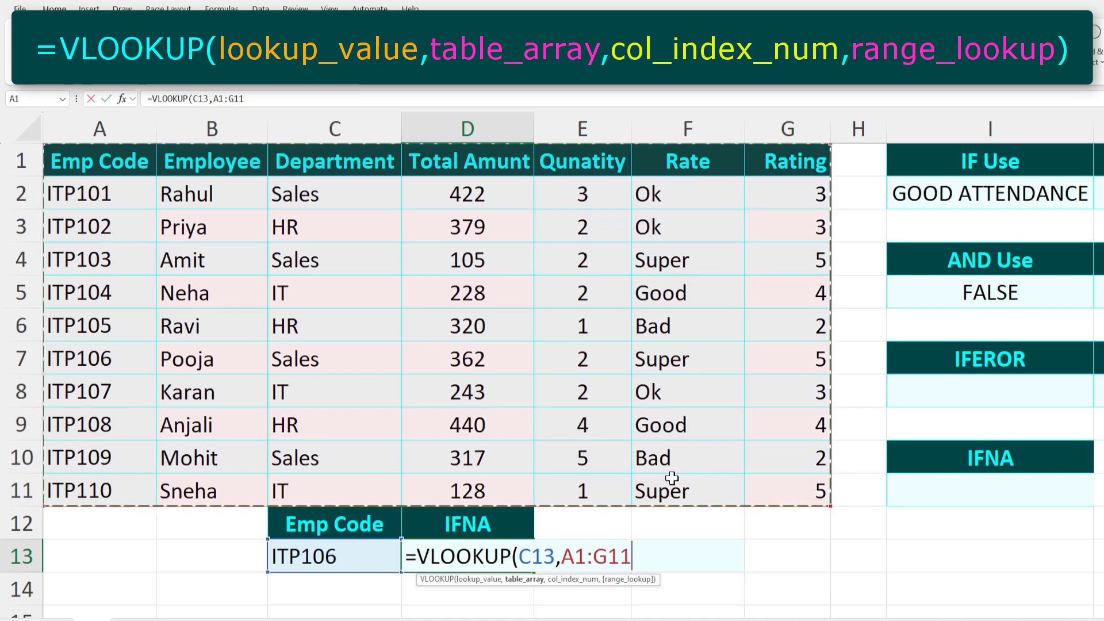
text(,)
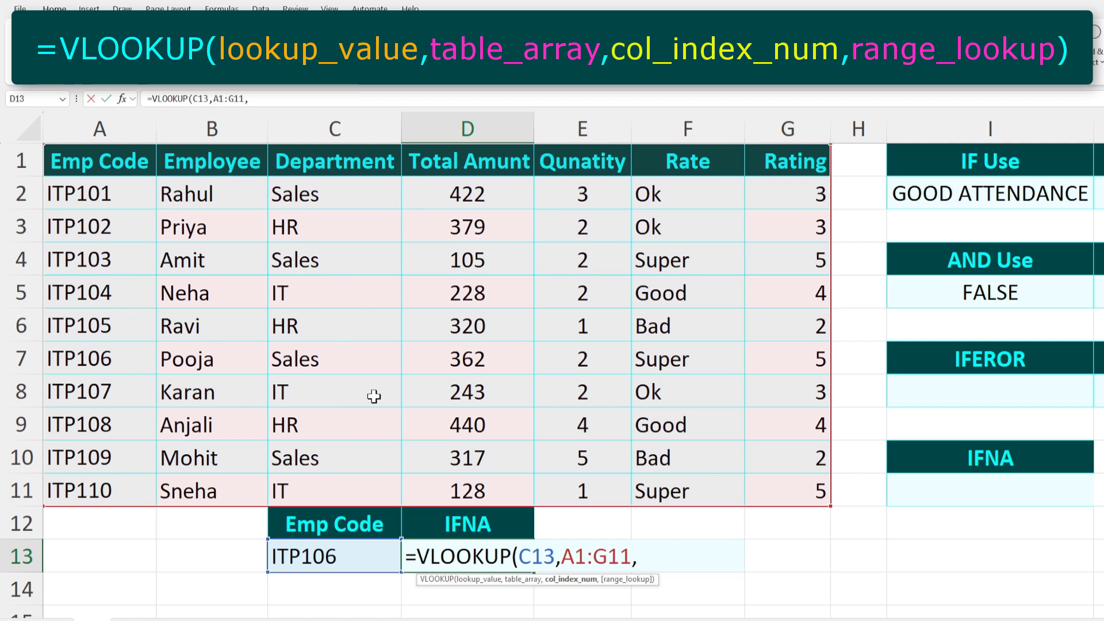
text(3,)
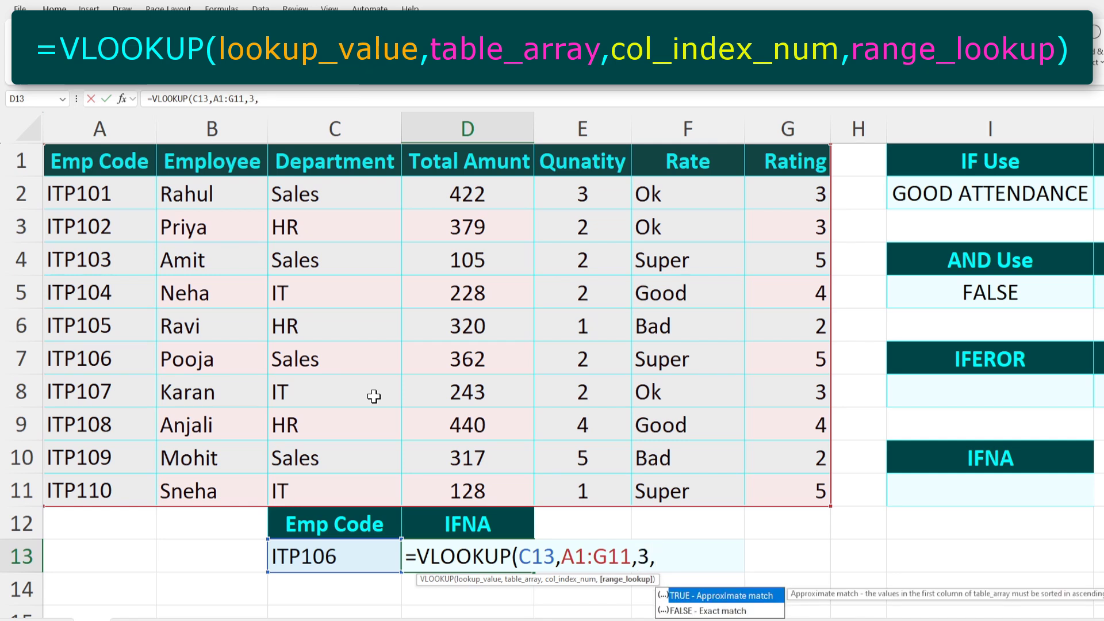
text(0)
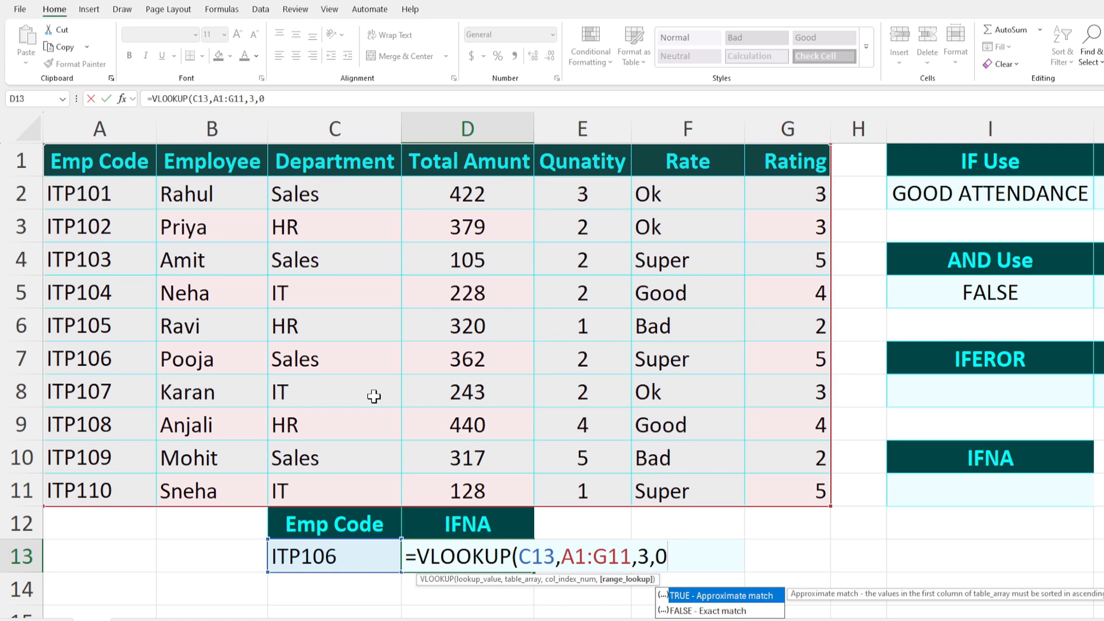
text())
key(Return)
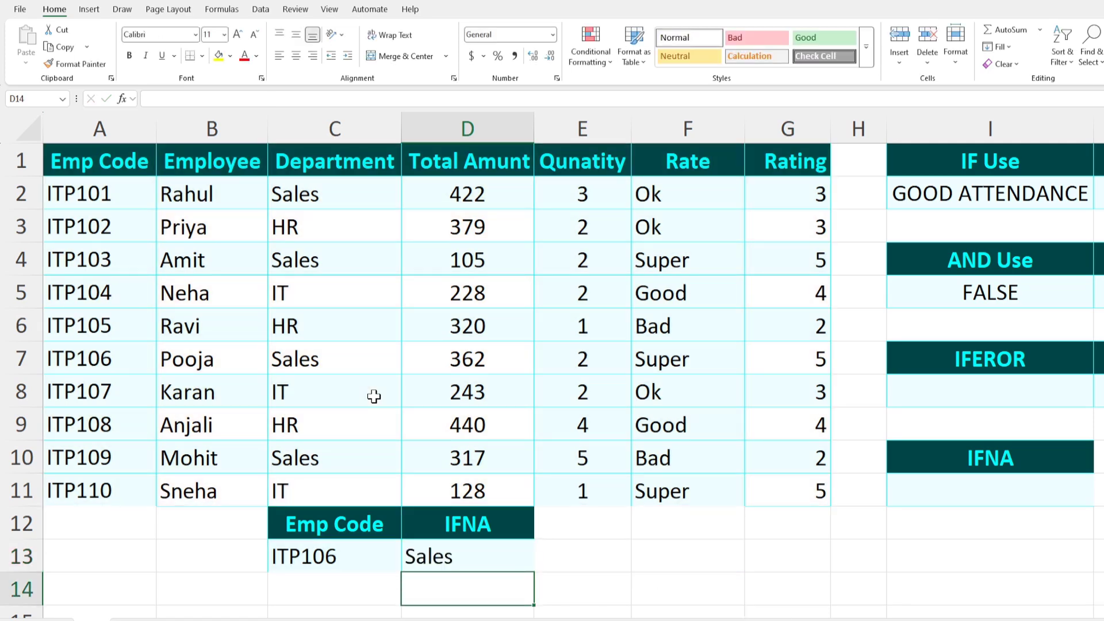
click(437, 552)
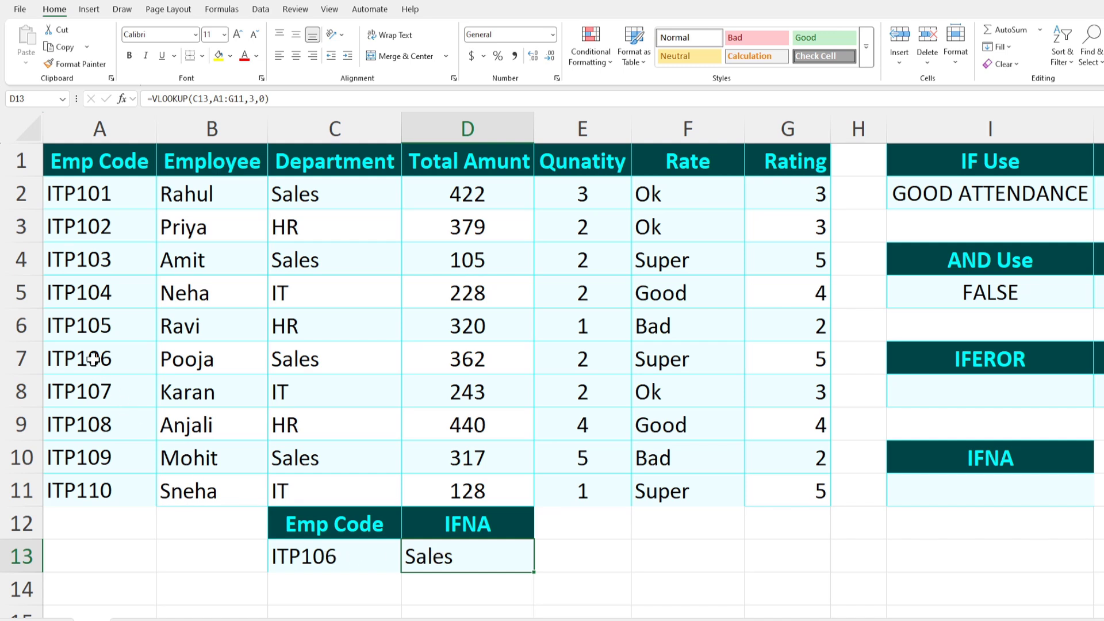
Step: Change the employee code in C13 to the one in A8 and compare D13 with the department in C8
double_click(362, 552)
key(BackSpace)
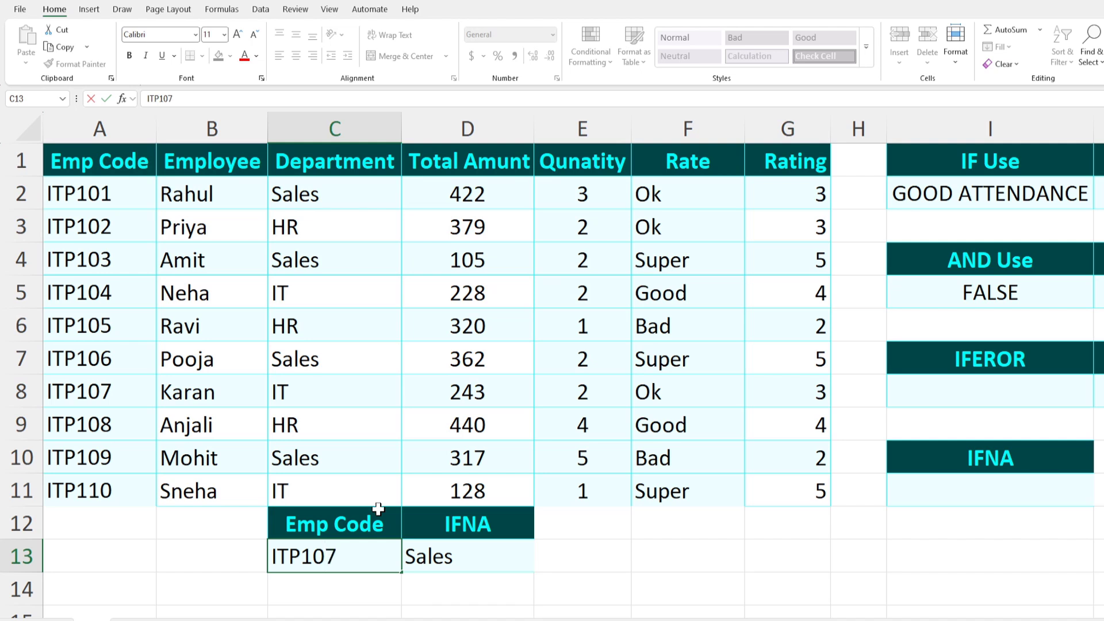
key(Return)
click(298, 394)
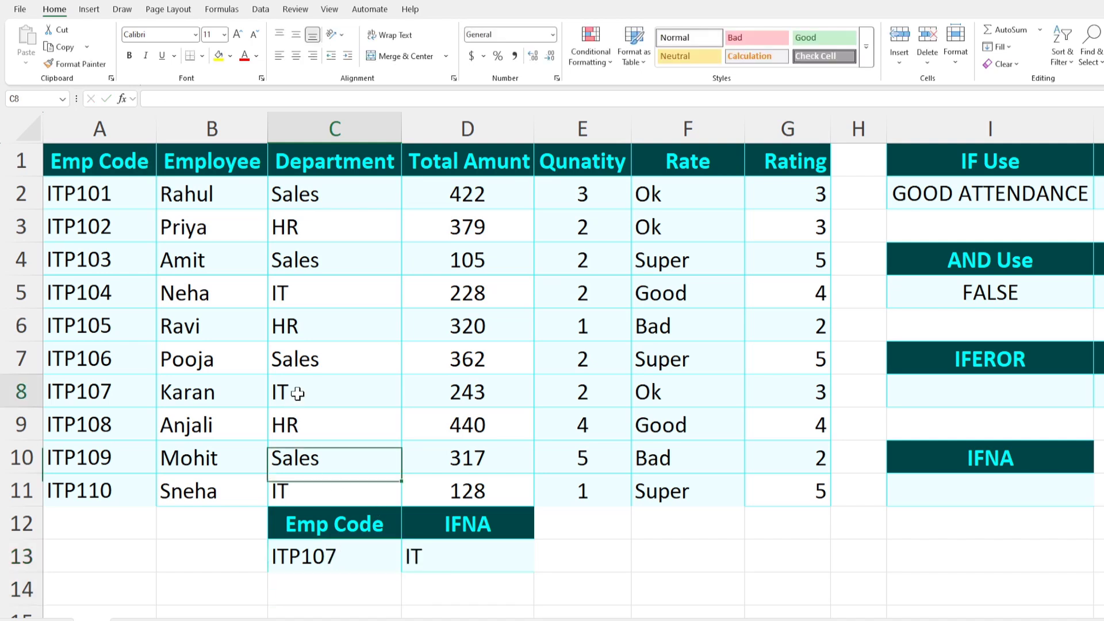
click(424, 553)
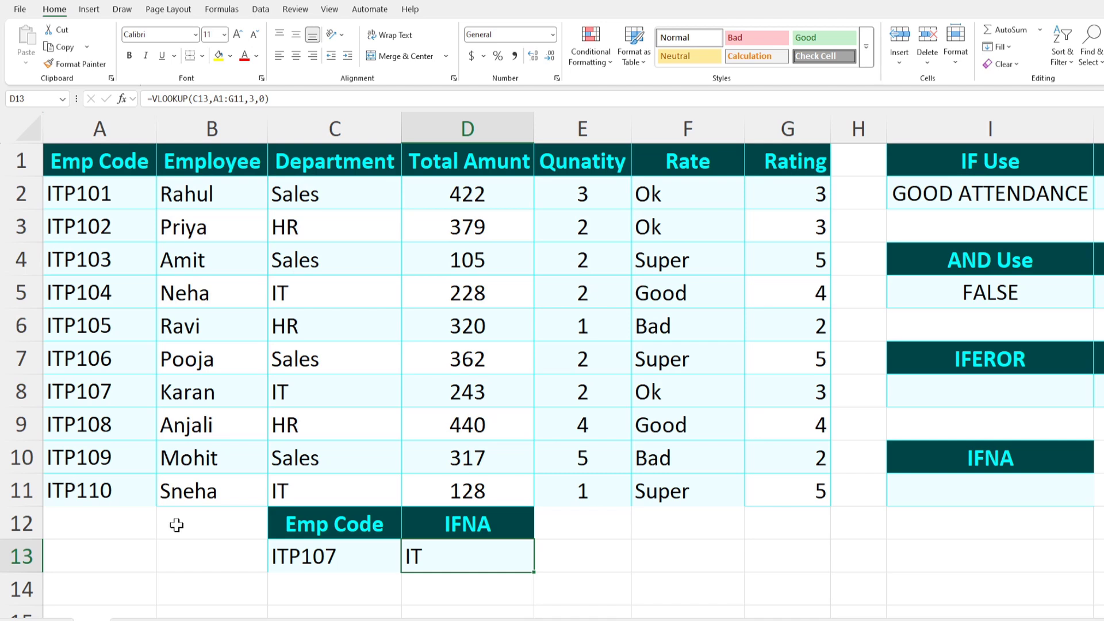
Step: Change the employee code in C13 to ITP115, which is missing from the table, to test the plain VLOOKUP
click(357, 554)
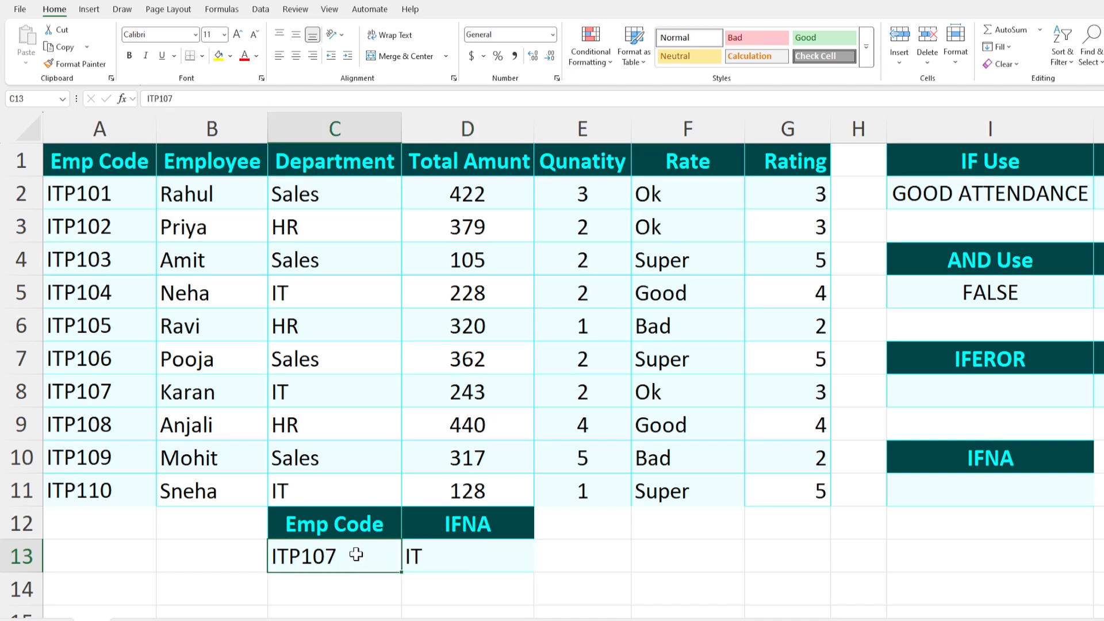
double_click(346, 558)
key(BackSpace)
key(BackSpace)
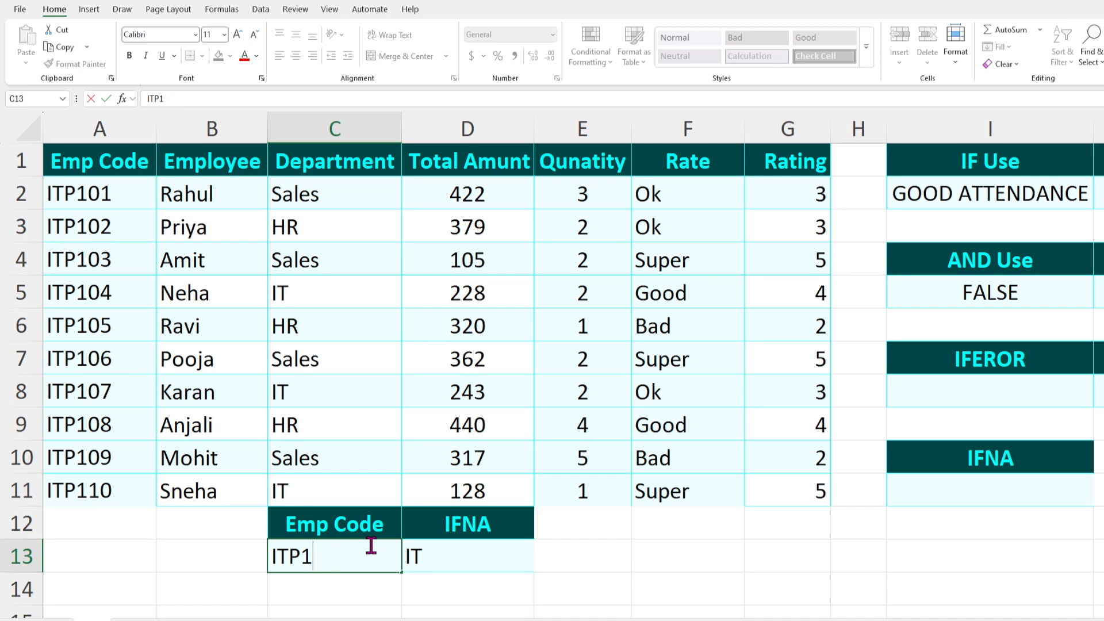
text(15)
key(Return)
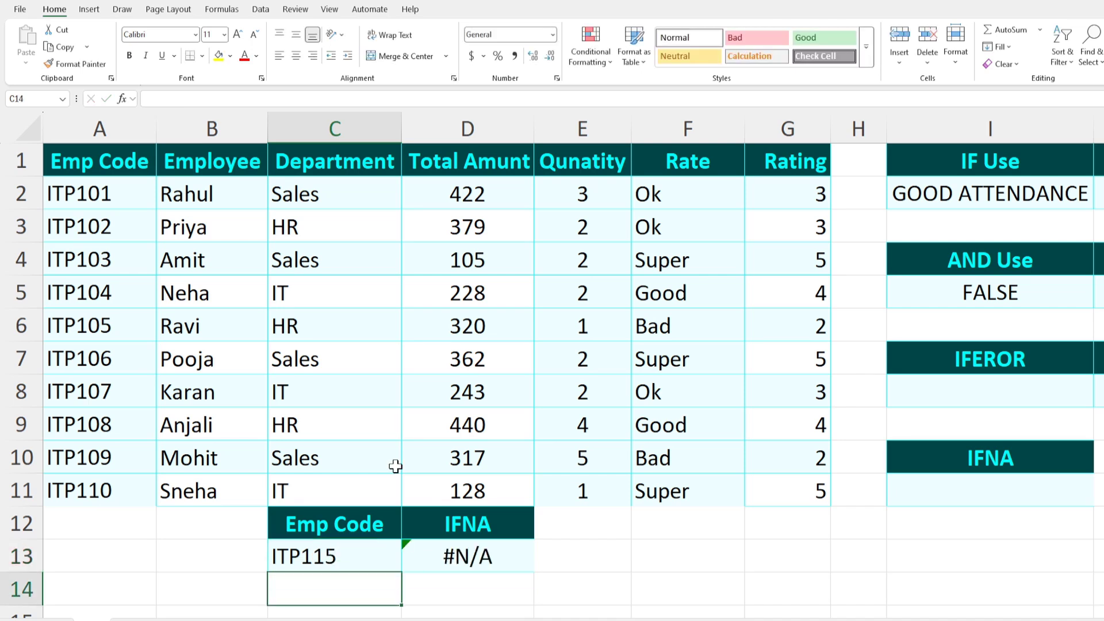
Step: Wrap the VLOOKUP formula in D13 in an IFNA function
click(467, 546)
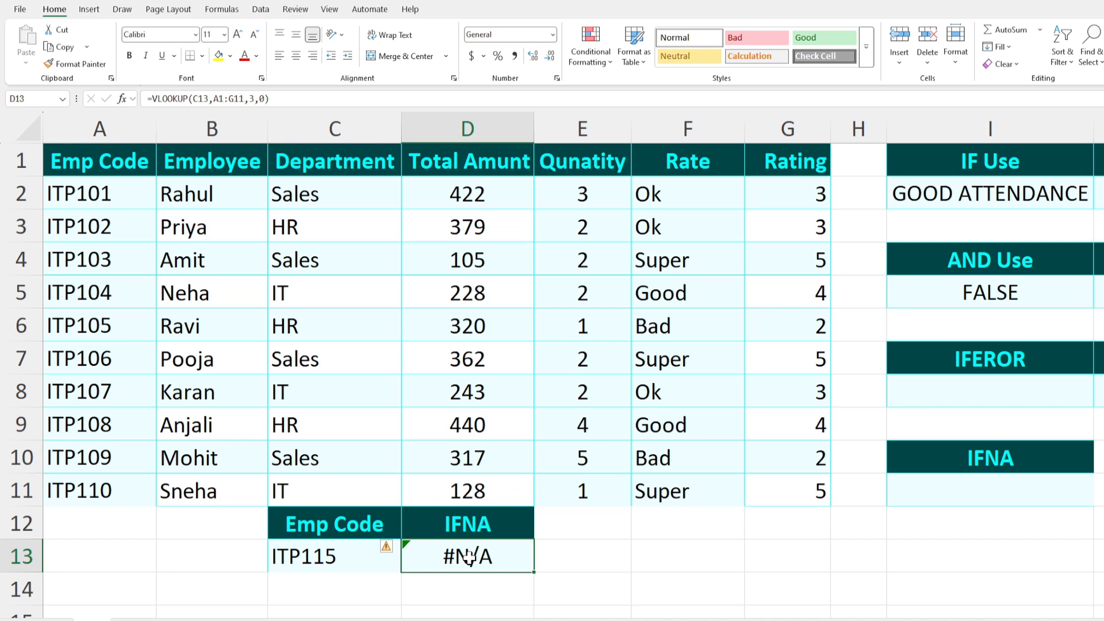
double_click(495, 555)
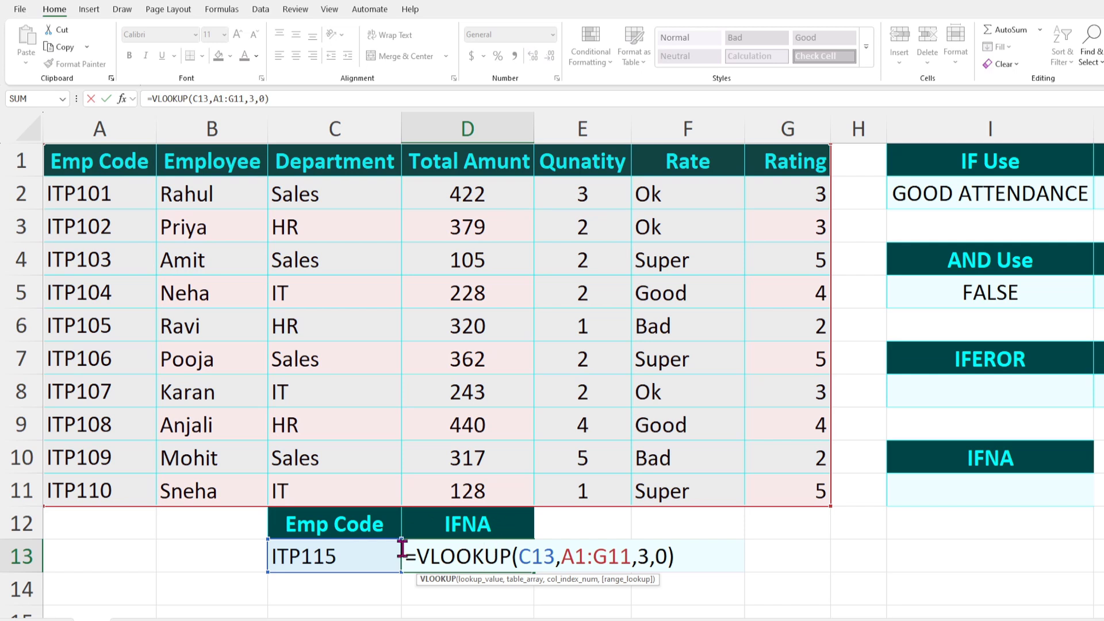
click(418, 556)
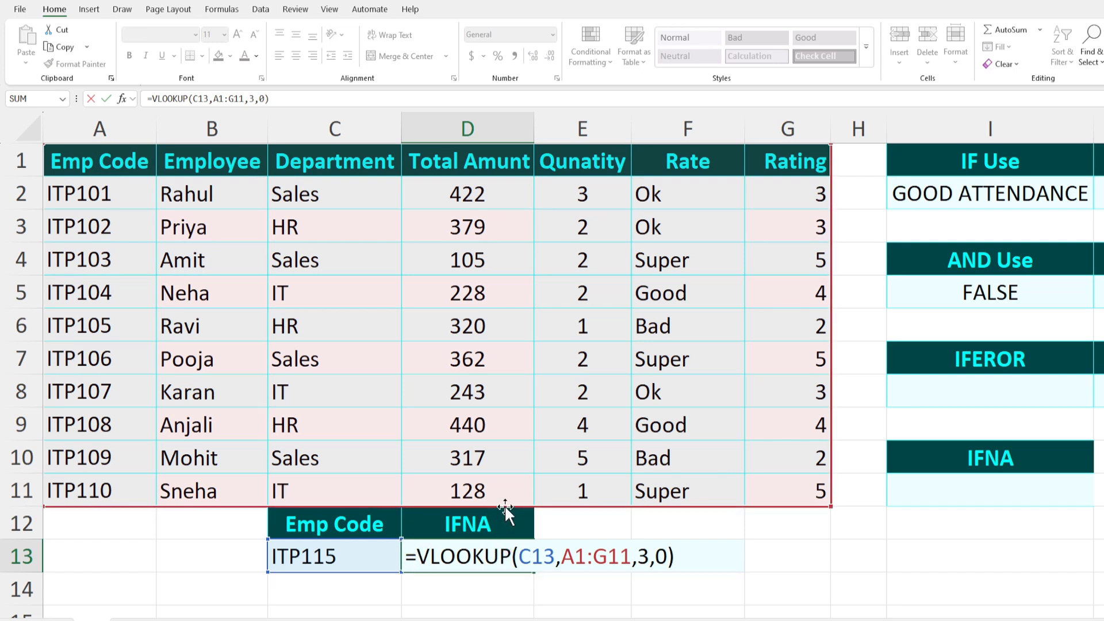
text(if)
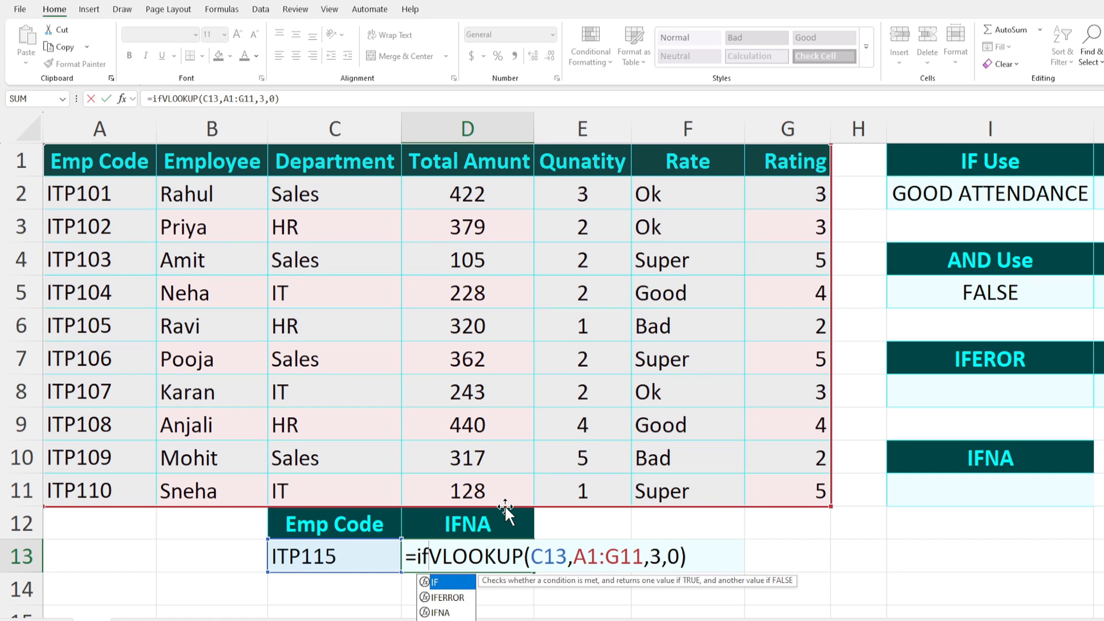
key(Down)
key(Down)
key(Tab)
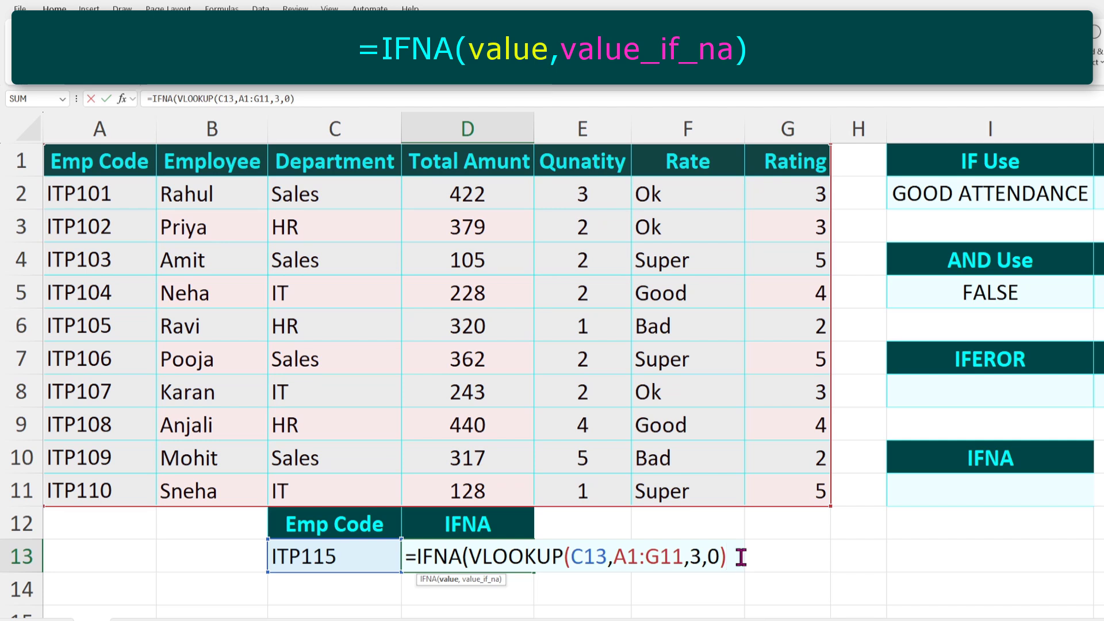
Step: Add "Employee Code not available" as IFNA's value_if_na argument and complete the formula in D13
text(,"E)
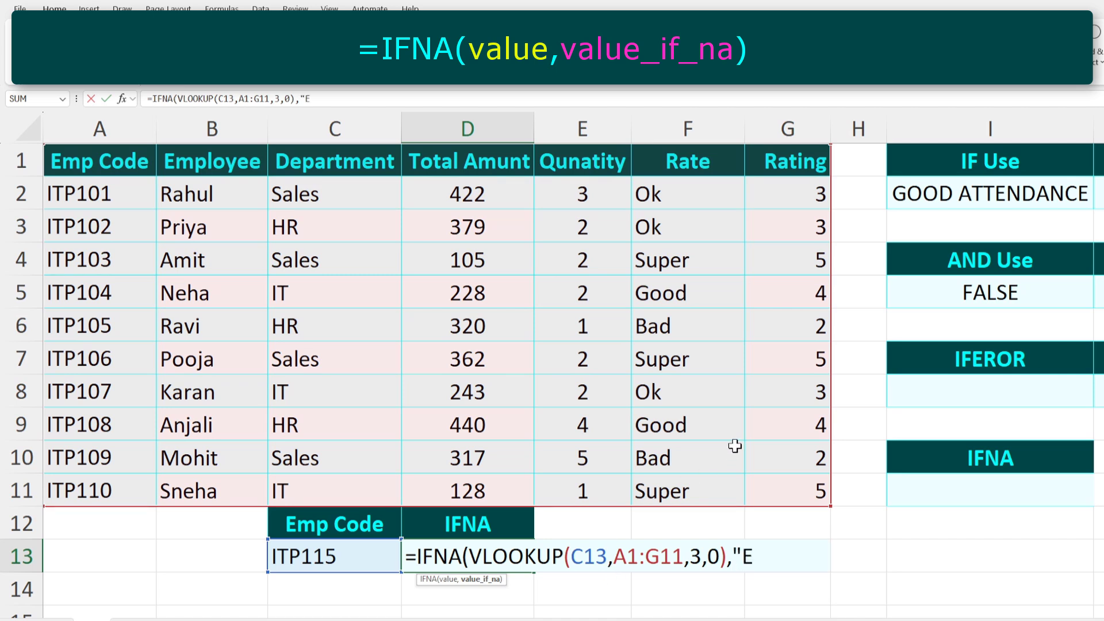
text(mployee)
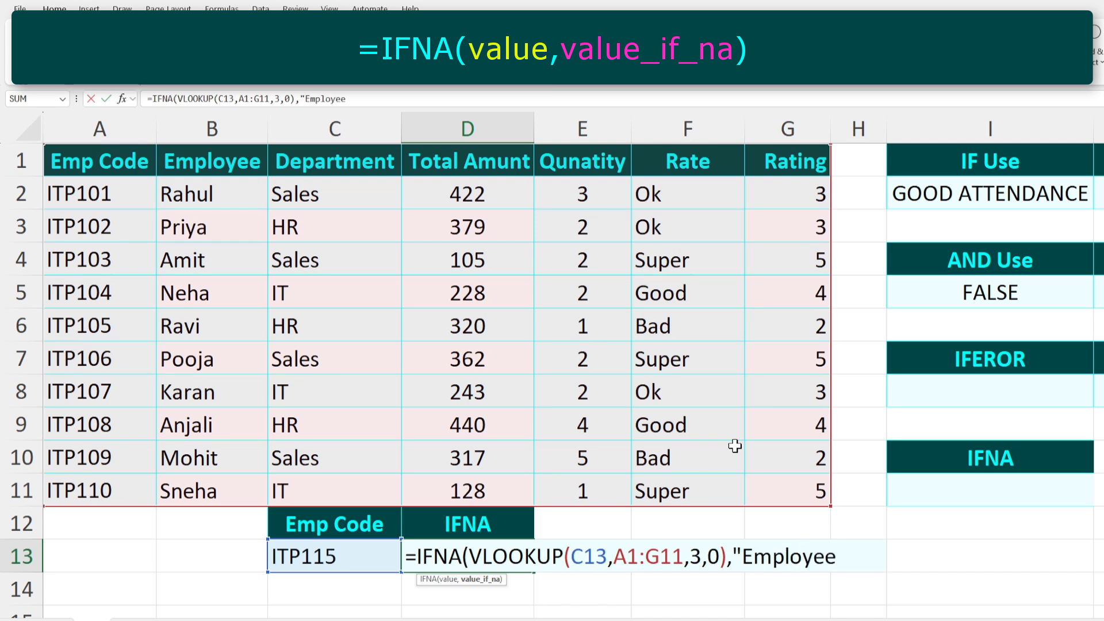
text( Code not av)
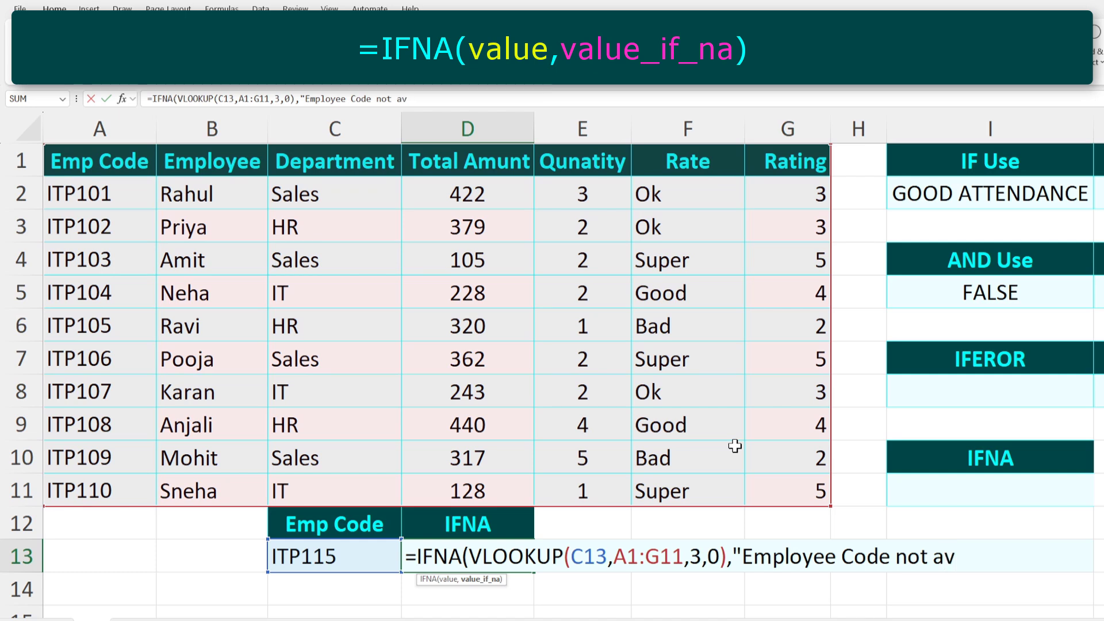
text(ailable)
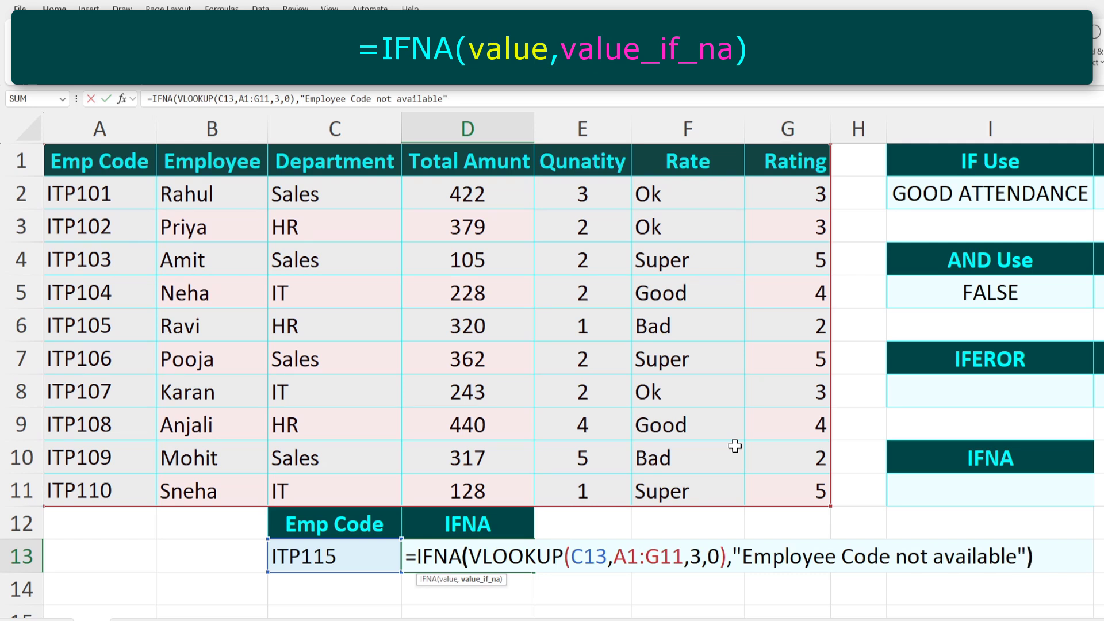
text())
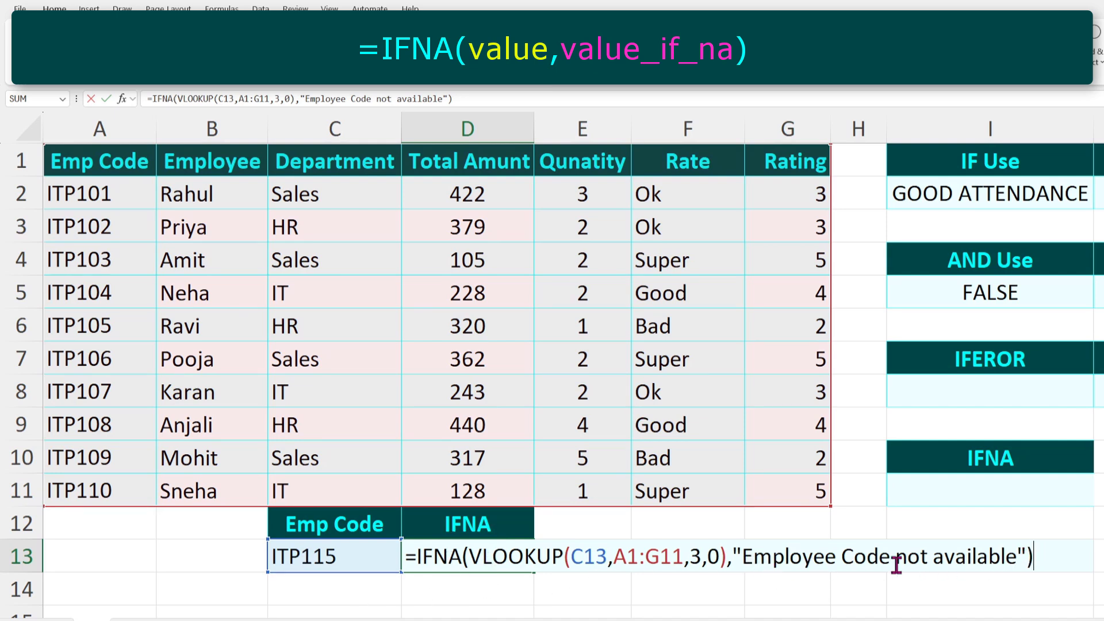
key(Return)
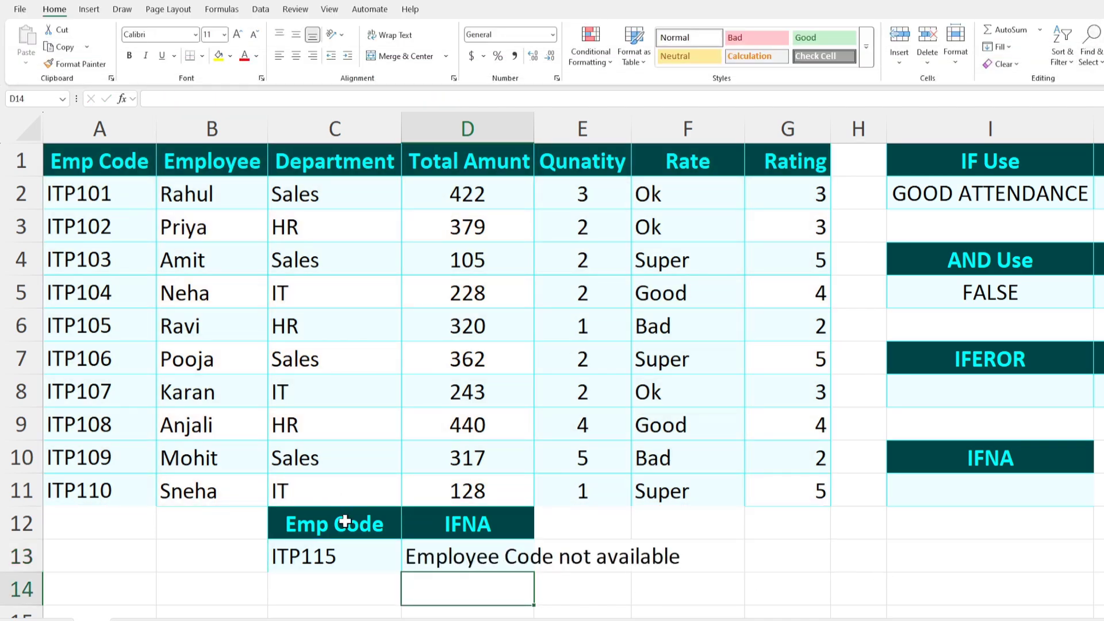
Step: Test the IFNA formula by changing C13 to the employee code in A4 and compare the result with row 4
click(336, 553)
double_click(355, 557)
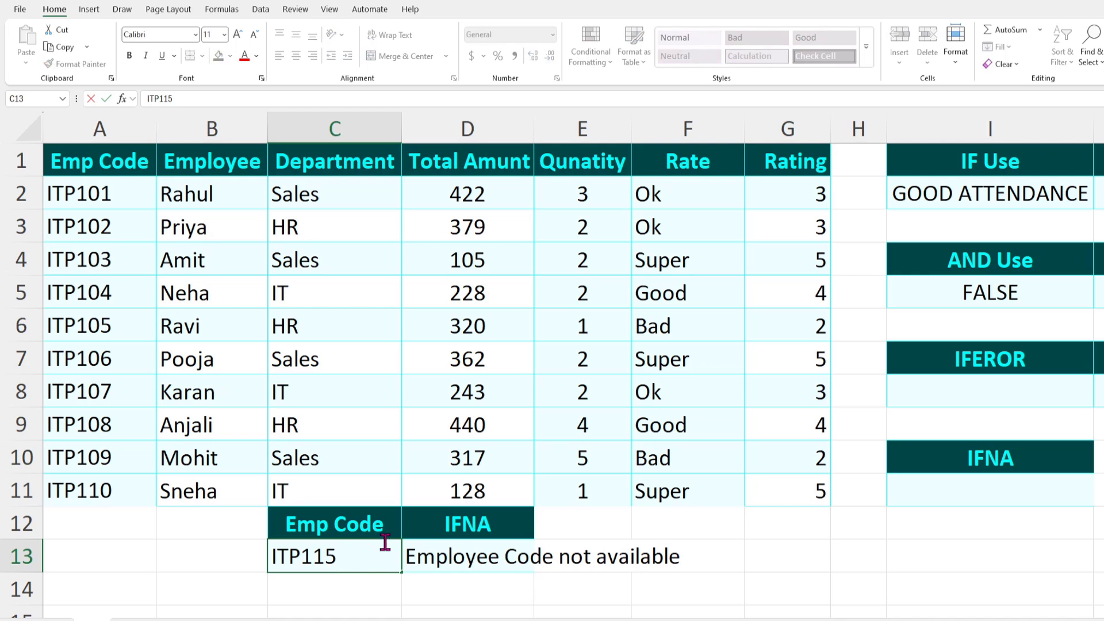
key(BackSpace)
text(03)
key(Return)
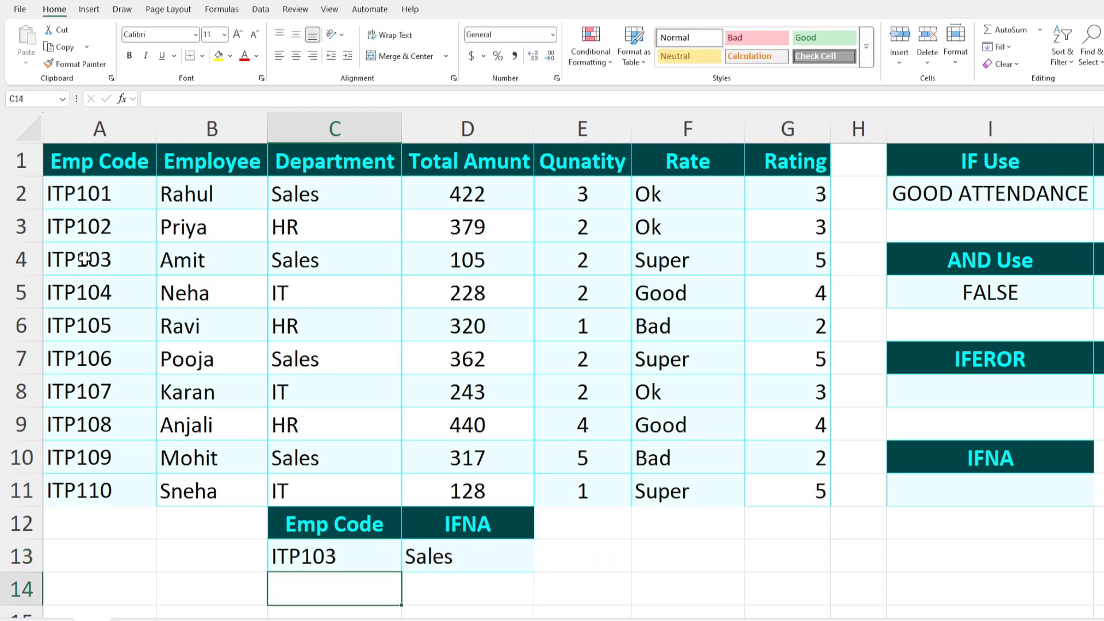
drag(84, 256, 289, 271)
Step: Change the employee code in C13 to the one in A10 to test the IFNA formula with another listed code
double_click(347, 554)
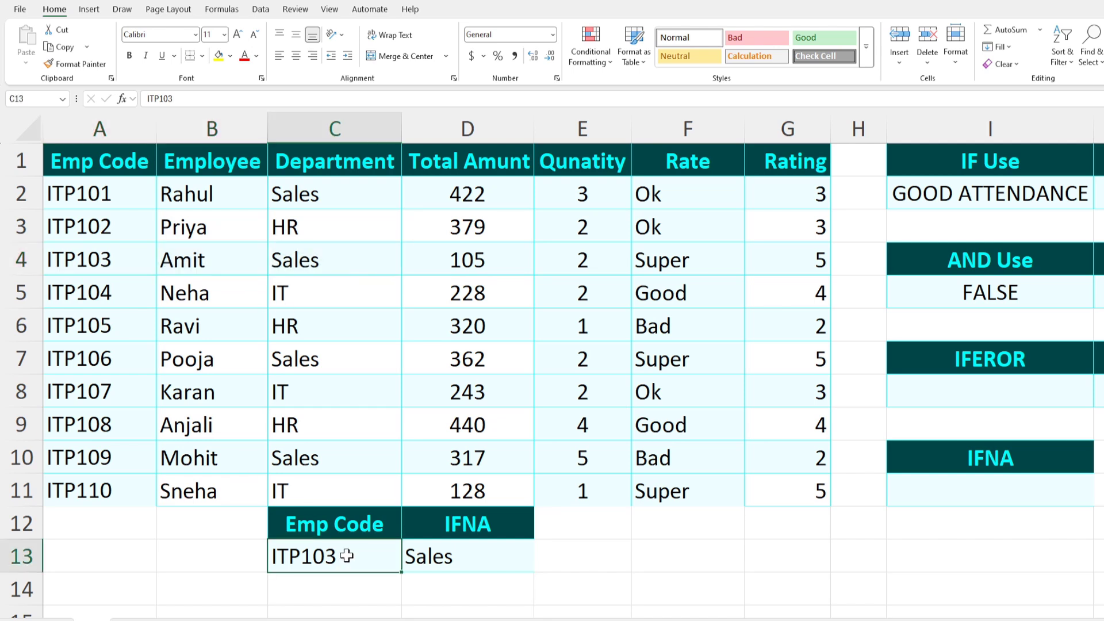
key(BackSpace)
text(9)
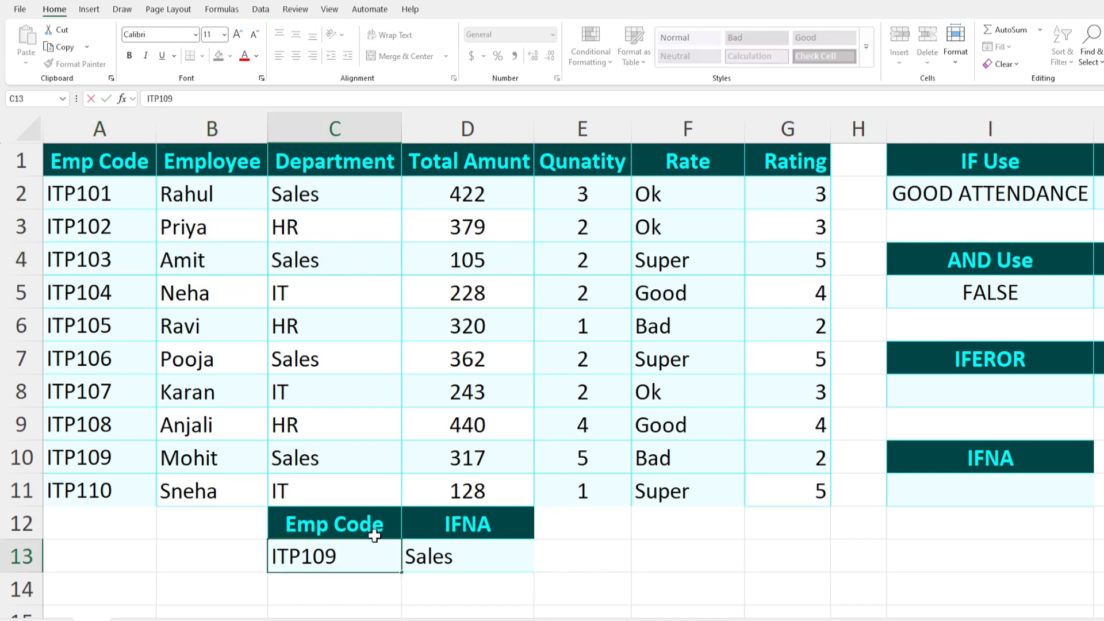
key(Return)
Step: Set the employee code in C13 to ITP120 to test the IFNA formula with an unlisted code
double_click(353, 554)
key(BackSpace)
key(BackSpace)
key(BackSpace)
text(120)
key(Return)
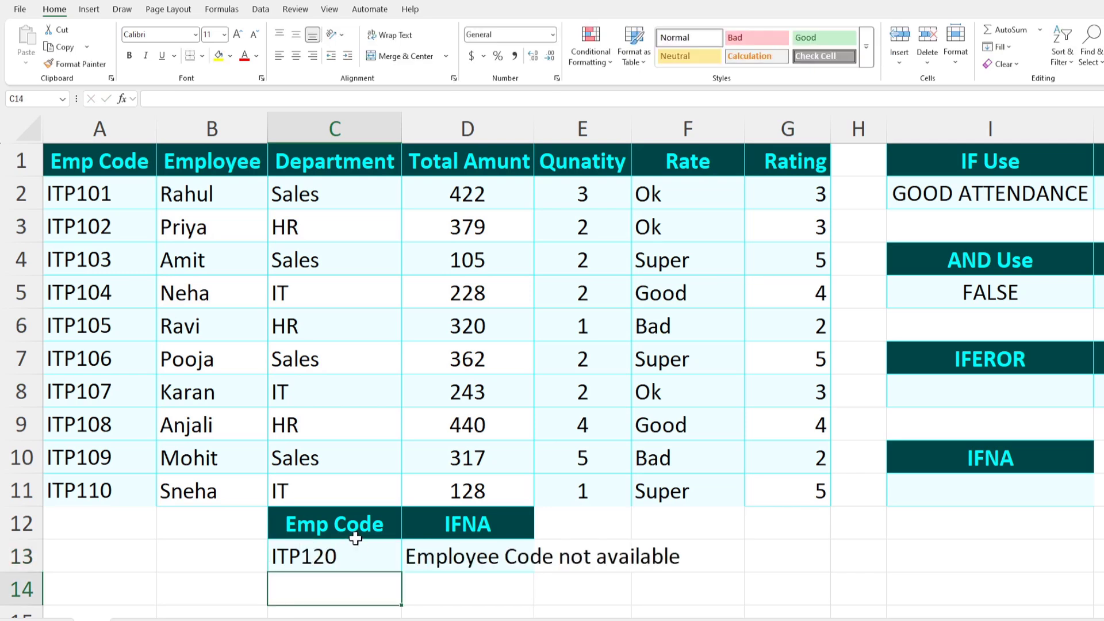